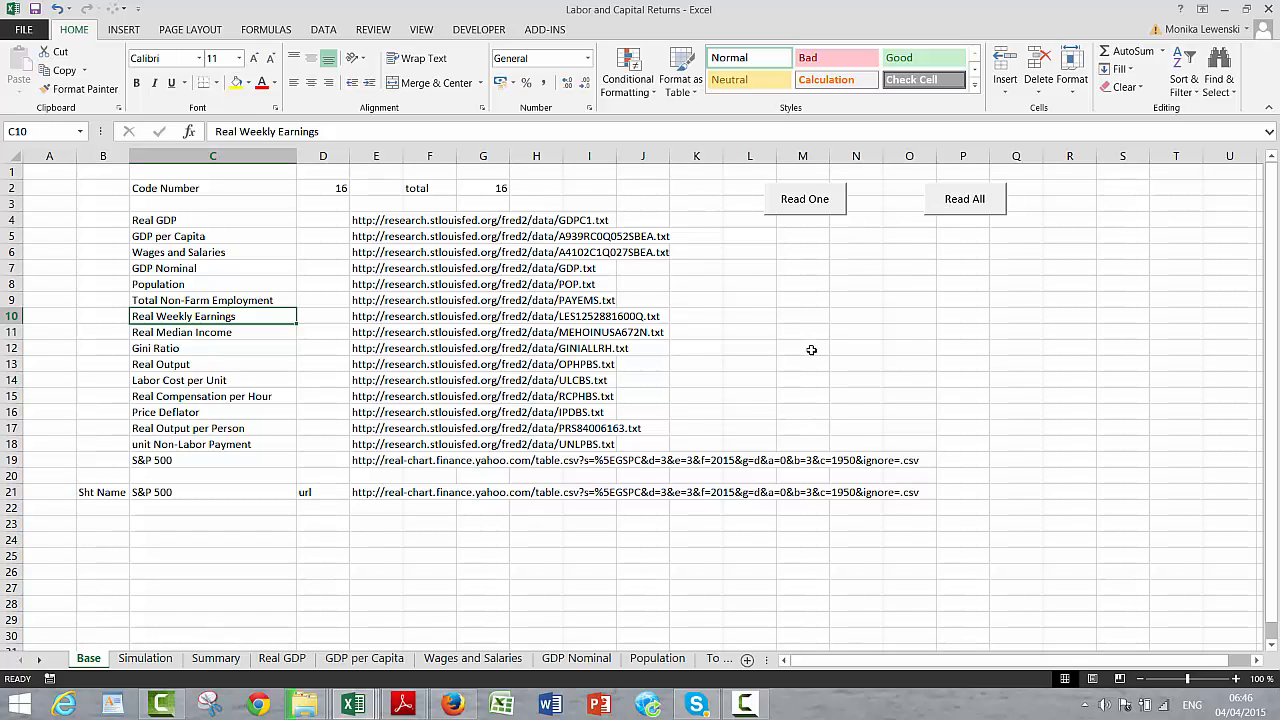
# Step: Go to the Real GDP sheet and examine its date and value columns
pyautogui.click(508, 525)
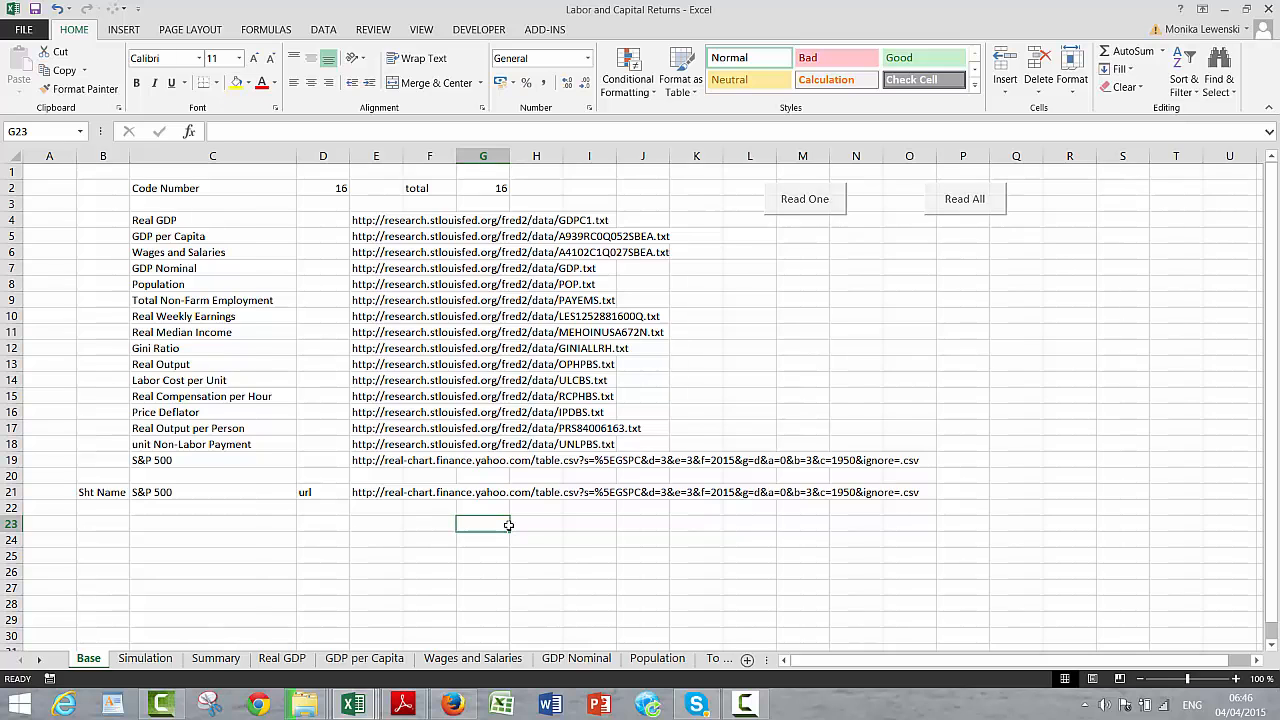
pyautogui.hotkey('ctrl', 'pagedown')
pyautogui.hotkey('ctrl', 'pagedown')
pyautogui.hotkey('ctrl', 'pagedown')
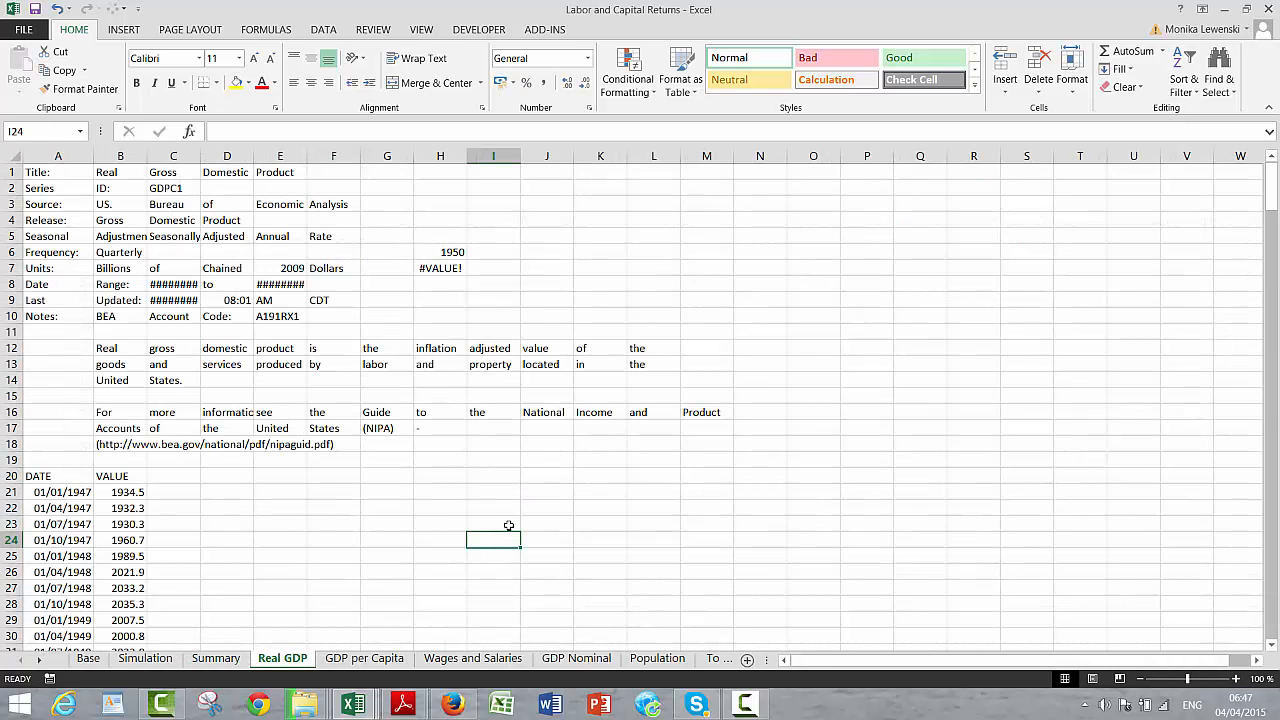
pyautogui.press('Left')
pyautogui.press('Left')
pyautogui.press('Left')
pyautogui.press('Left')
pyautogui.press('Left')
pyautogui.press('Left')
pyautogui.press('Left')
pyautogui.press('Left')
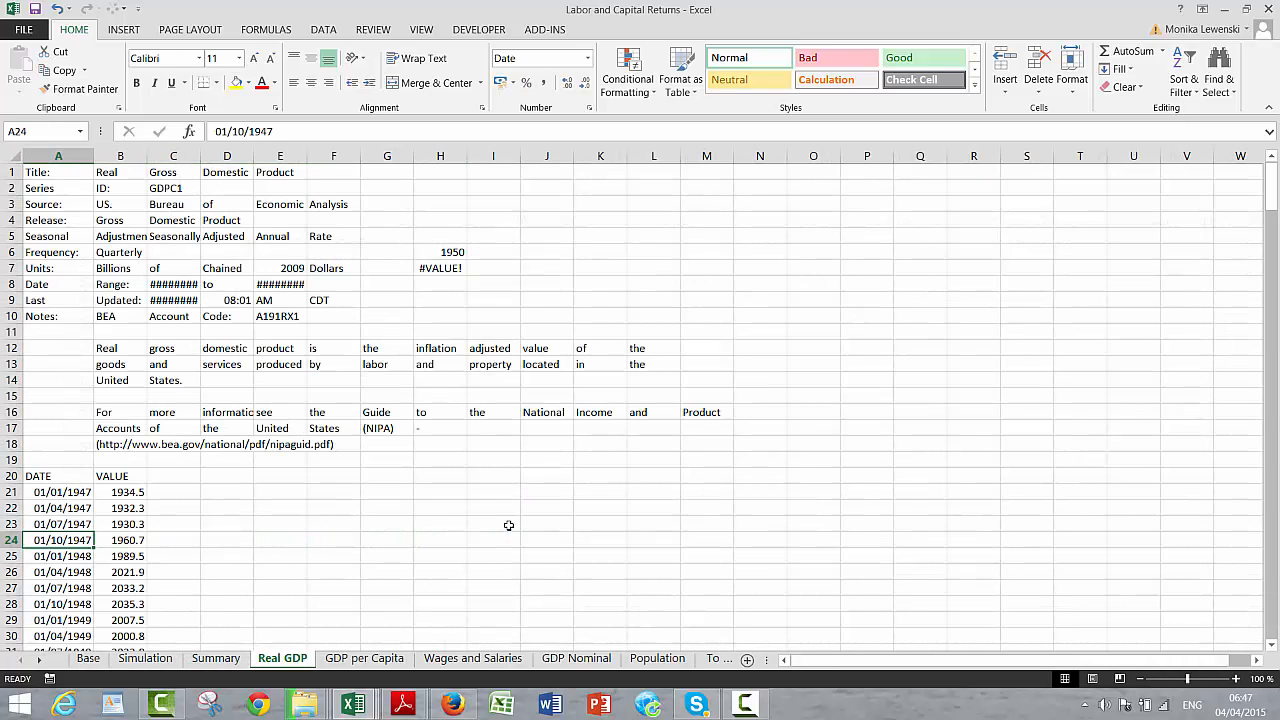
# Step: Look through the data sheets from GDP per Capita to Total Non-Farm Employment, checking where their date and value columns start
pyautogui.hotkey('ctrl', 'pagedown')
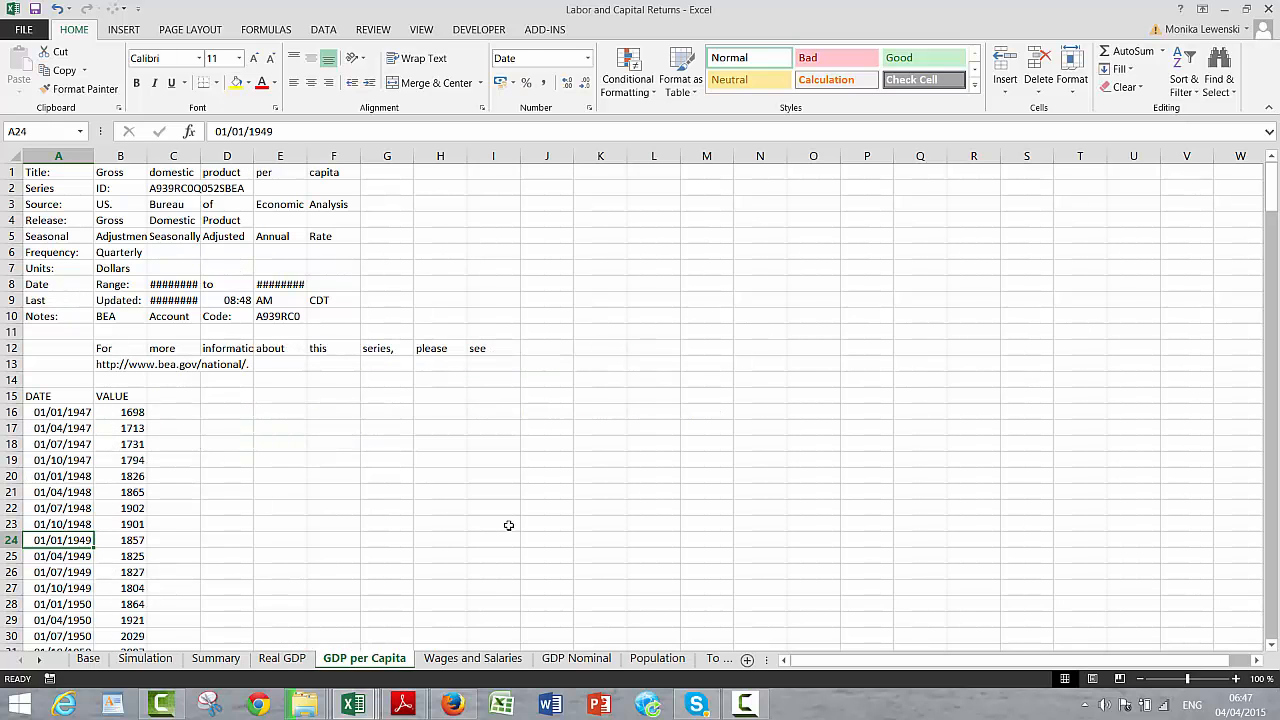
pyautogui.hotkey('ctrl', 'pagedown')
pyautogui.hotkey('ctrl', 'pagedown')
pyautogui.hotkey('ctrl', 'a')
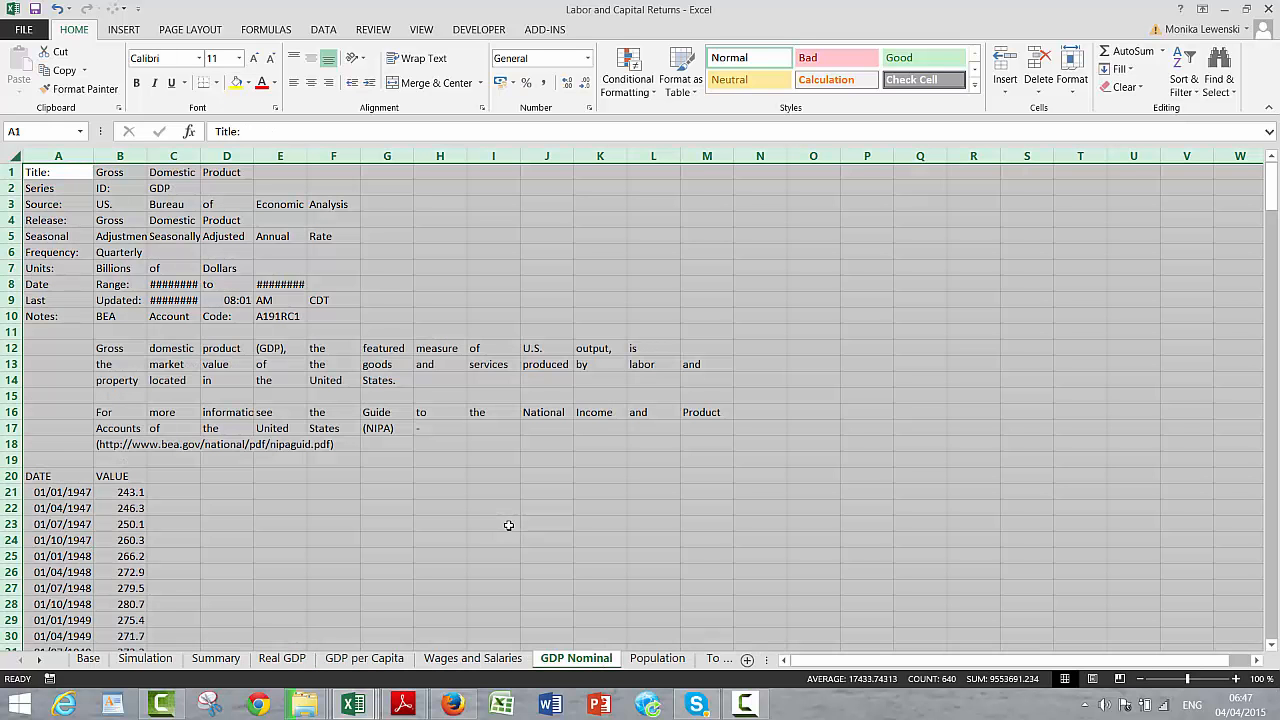
pyautogui.hotkey('ctrl', 'pagedown')
pyautogui.press('pagedown')
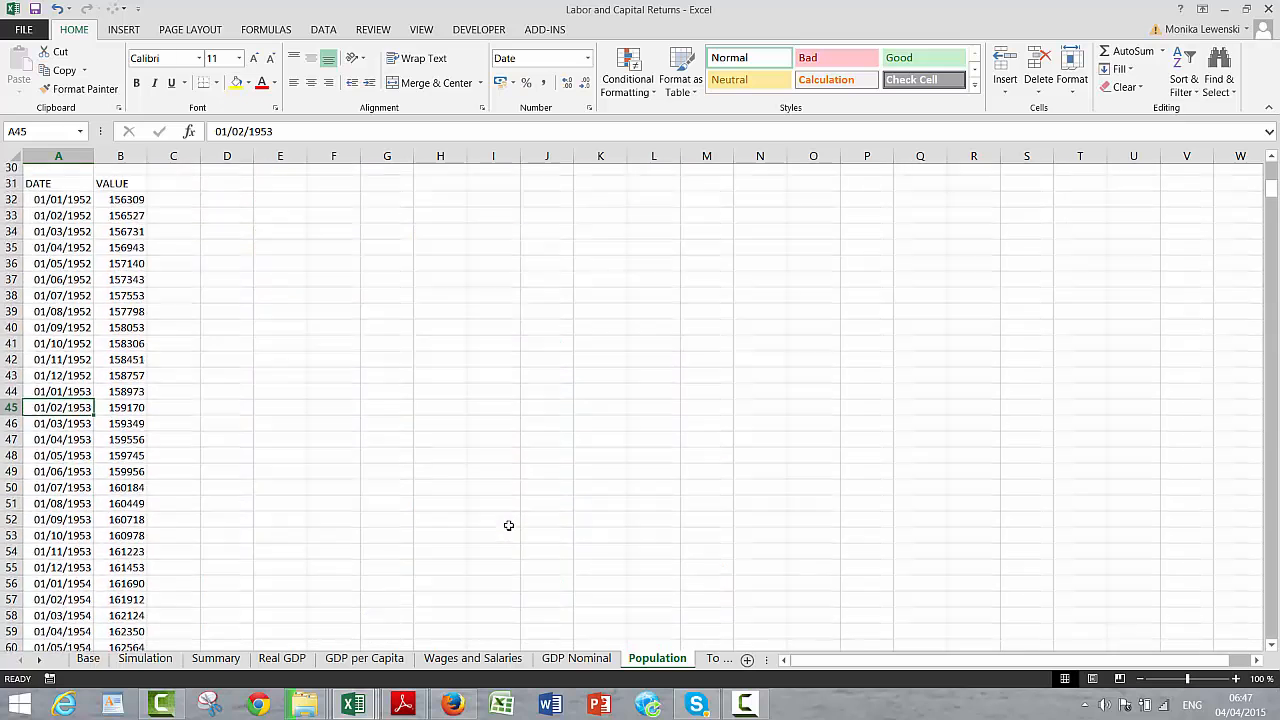
pyautogui.press('pagedown')
pyautogui.hotkey('ctrl', 'pagedown')
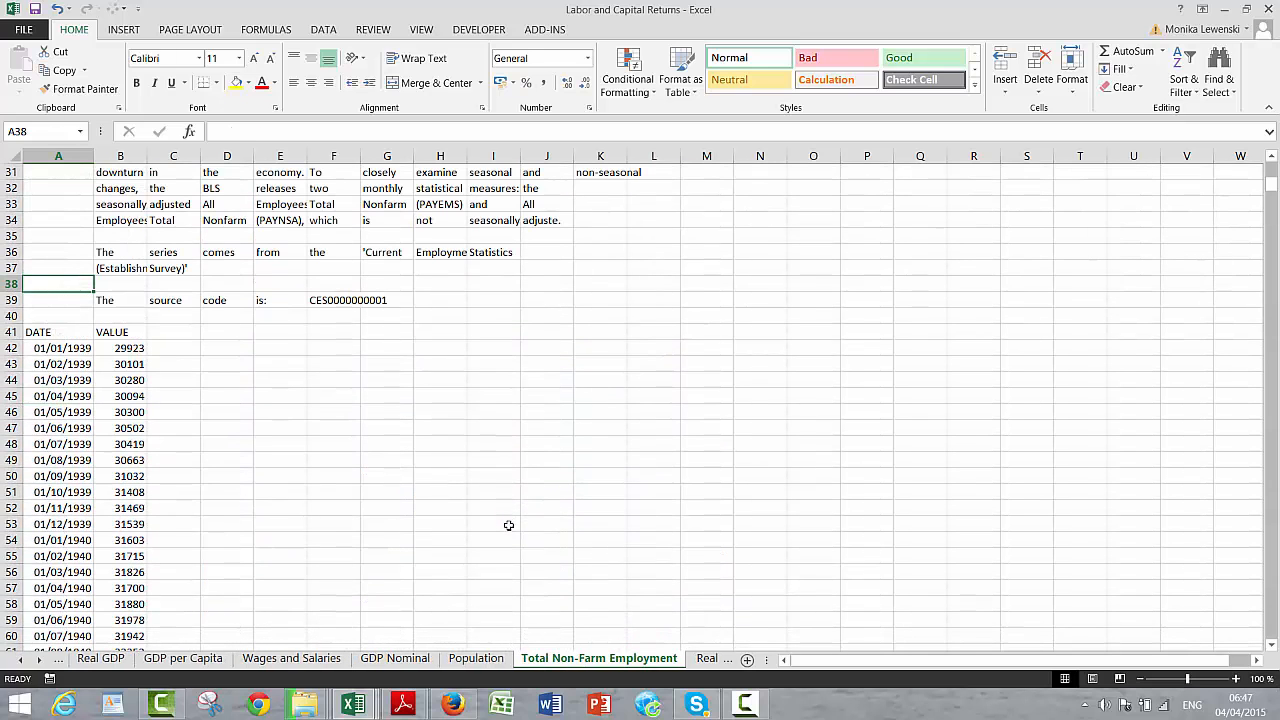
# Step: Look through the remaining economic series sheets from Real Weekly Earnings to unit Non-Labor Payment
pyautogui.hotkey('ctrl', 'pagedown')
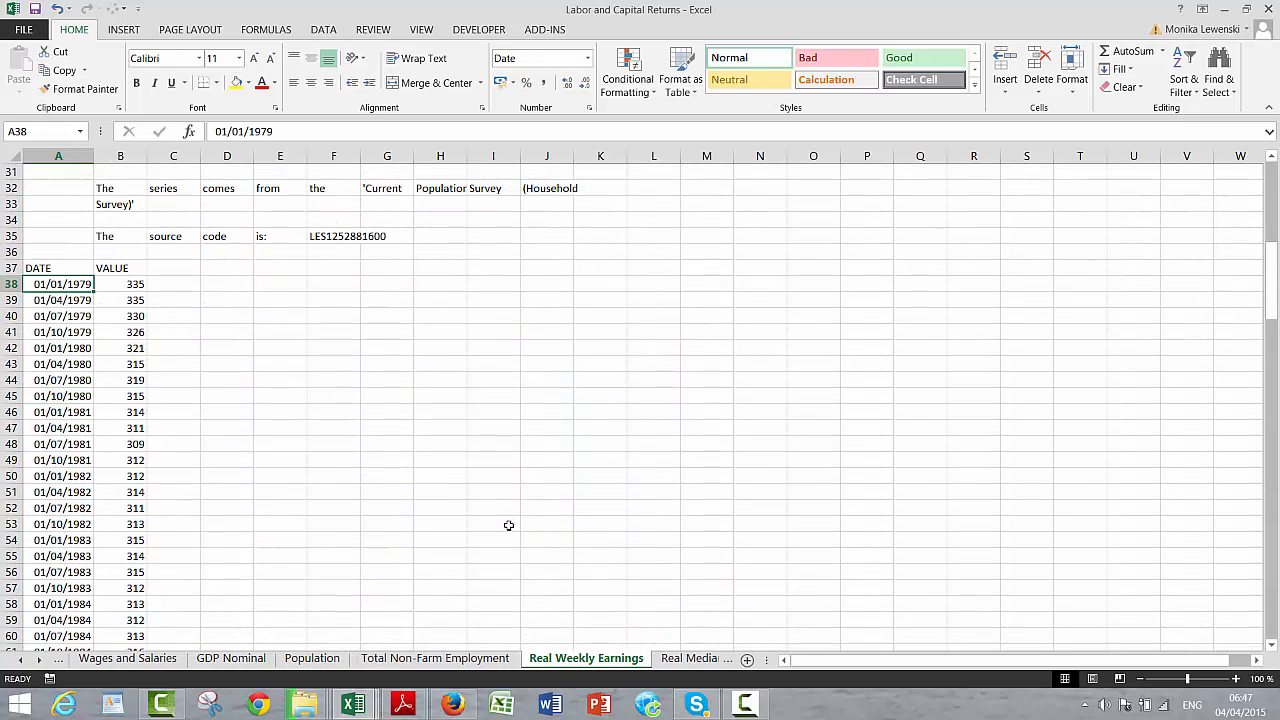
pyautogui.hotkey('ctrl', 'pagedown')
pyautogui.hotkey('ctrl', 'pagedown')
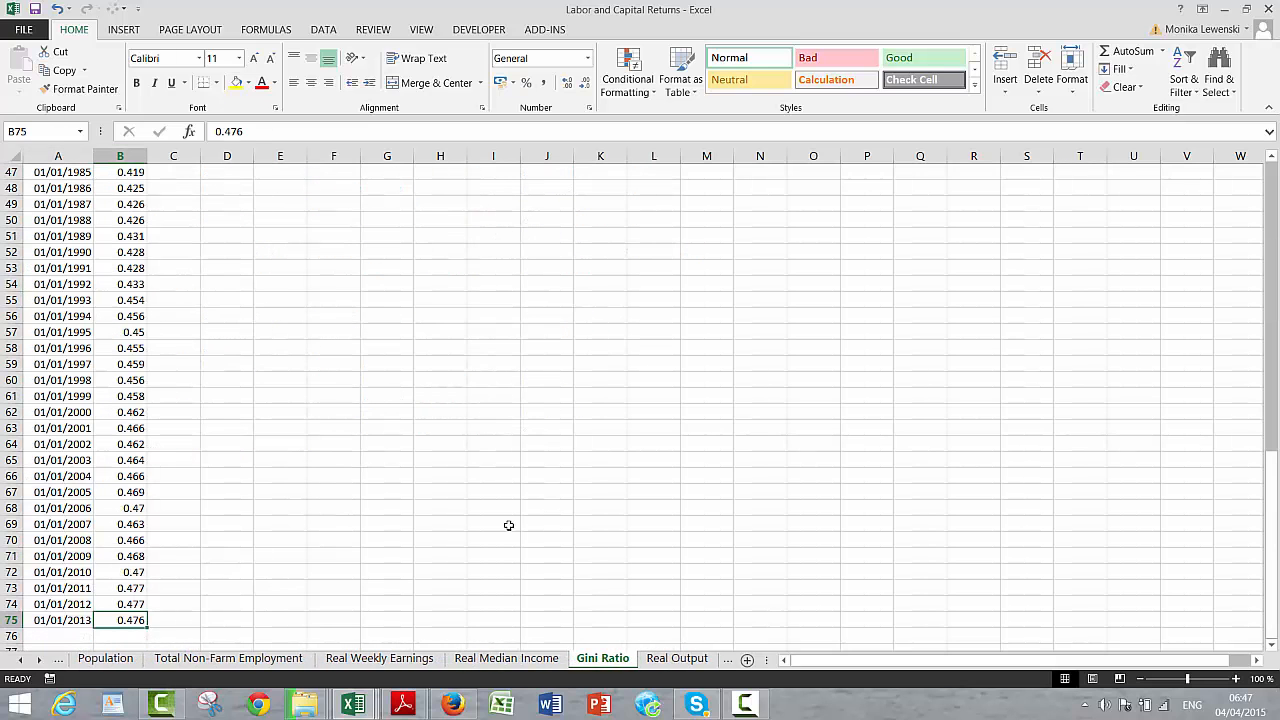
pyautogui.hotkey('ctrl', 'pagedown')
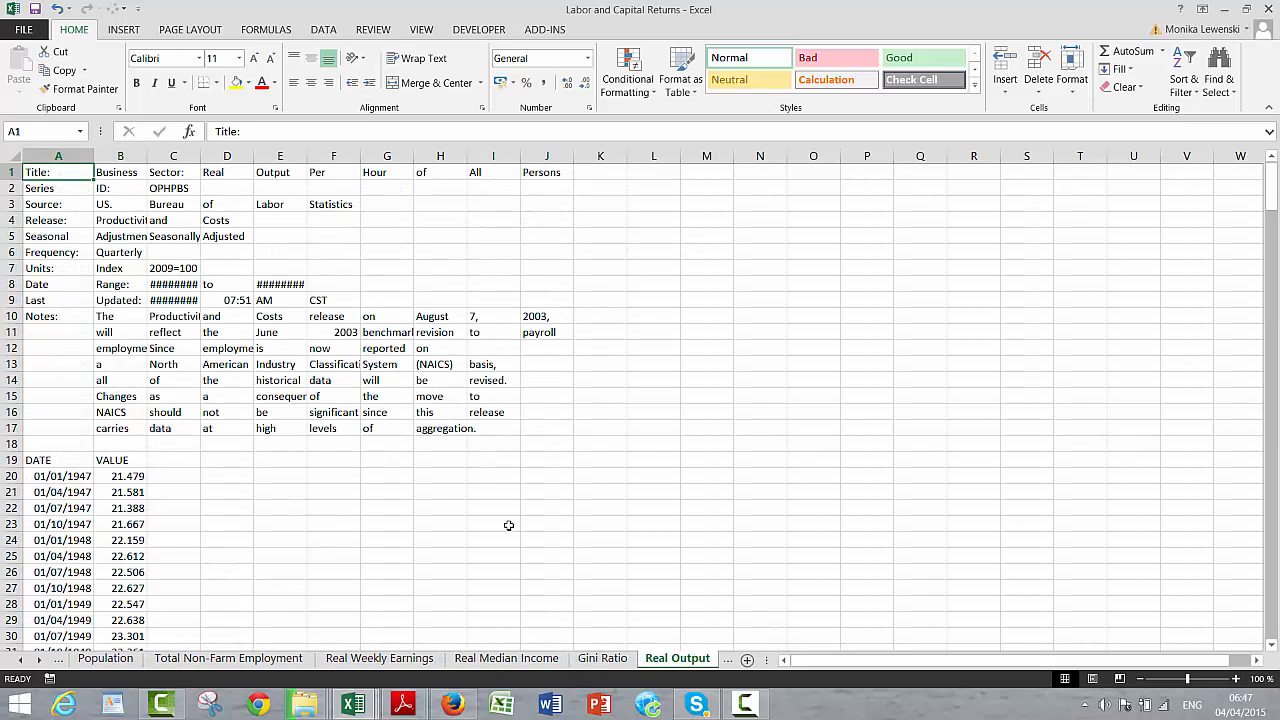
pyautogui.hotkey('ctrl', 'pagedown')
pyautogui.hotkey('ctrl', 'pagedown')
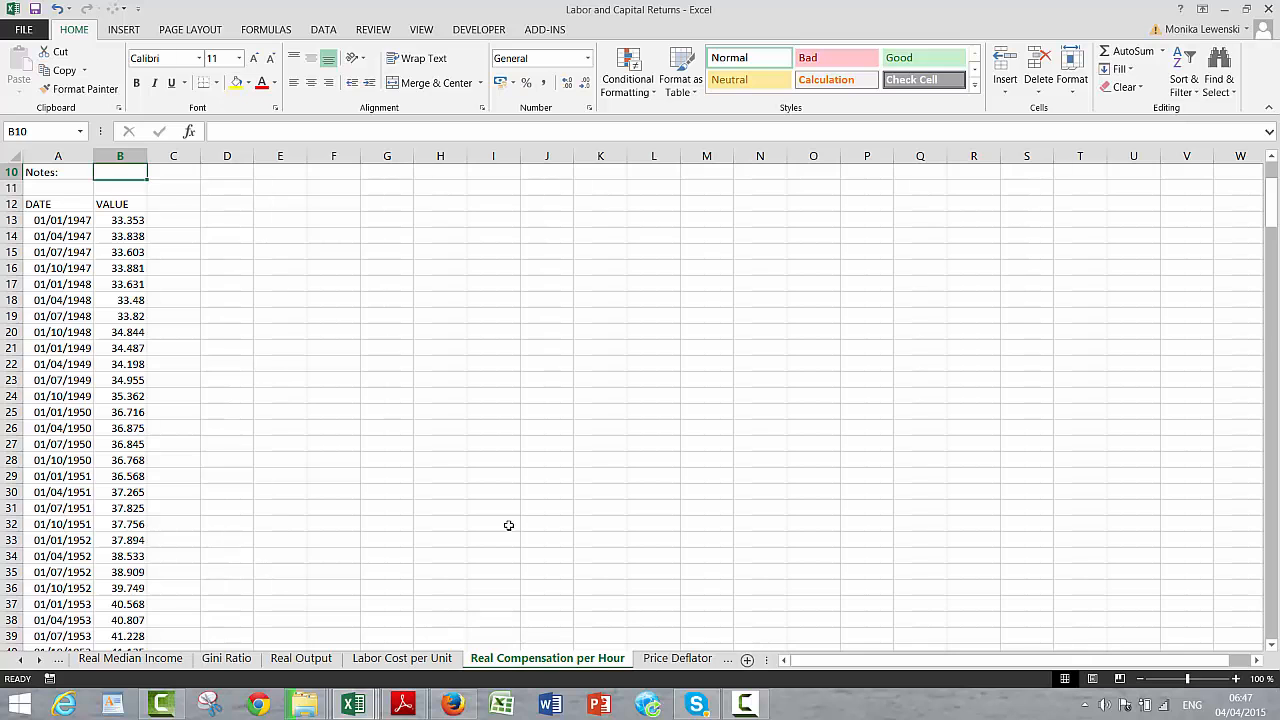
pyautogui.hotkey('ctrl', 'pagedown')
pyautogui.hotkey('ctrl', 'pagedown')
pyautogui.hotkey('ctrl', 'pagedown')
# Step: Examine the daily dates and price columns on the S&P 500 sheet
pyautogui.hotkey('ctrl', 'pagedown')
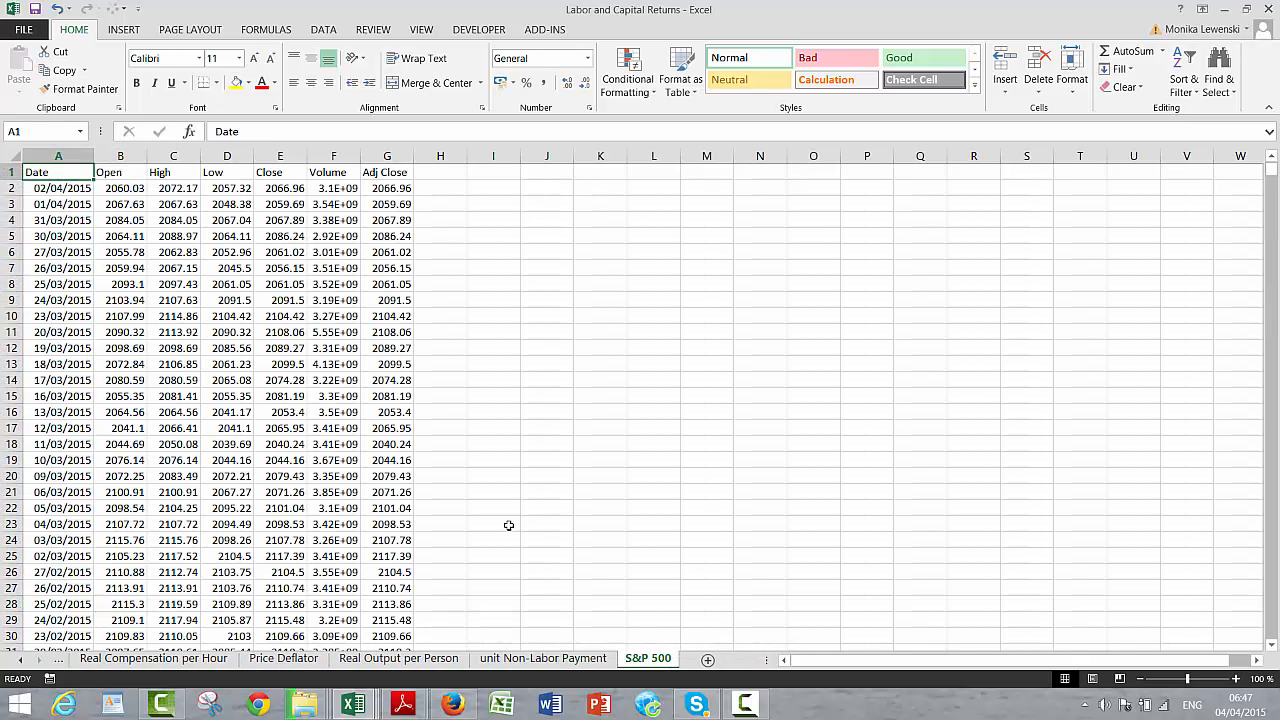
pyautogui.press('Right')
pyautogui.press('Right')
pyautogui.press('Left')
pyautogui.press('Left')
pyautogui.press('Down')
pyautogui.press('Down')
pyautogui.press('Down')
pyautogui.press('Down')
pyautogui.press('Down')
pyautogui.press('Down')
pyautogui.press('Down')
pyautogui.press('Down')
pyautogui.press('Down')
pyautogui.press('Down')
pyautogui.press('Down')
pyautogui.press('Down')
pyautogui.press('Down')
pyautogui.press('Down')
pyautogui.press('Down')
pyautogui.press('Down')
pyautogui.press('Down')
pyautogui.press('Down')
pyautogui.press('Down')
pyautogui.press('Down')
pyautogui.press('Down')
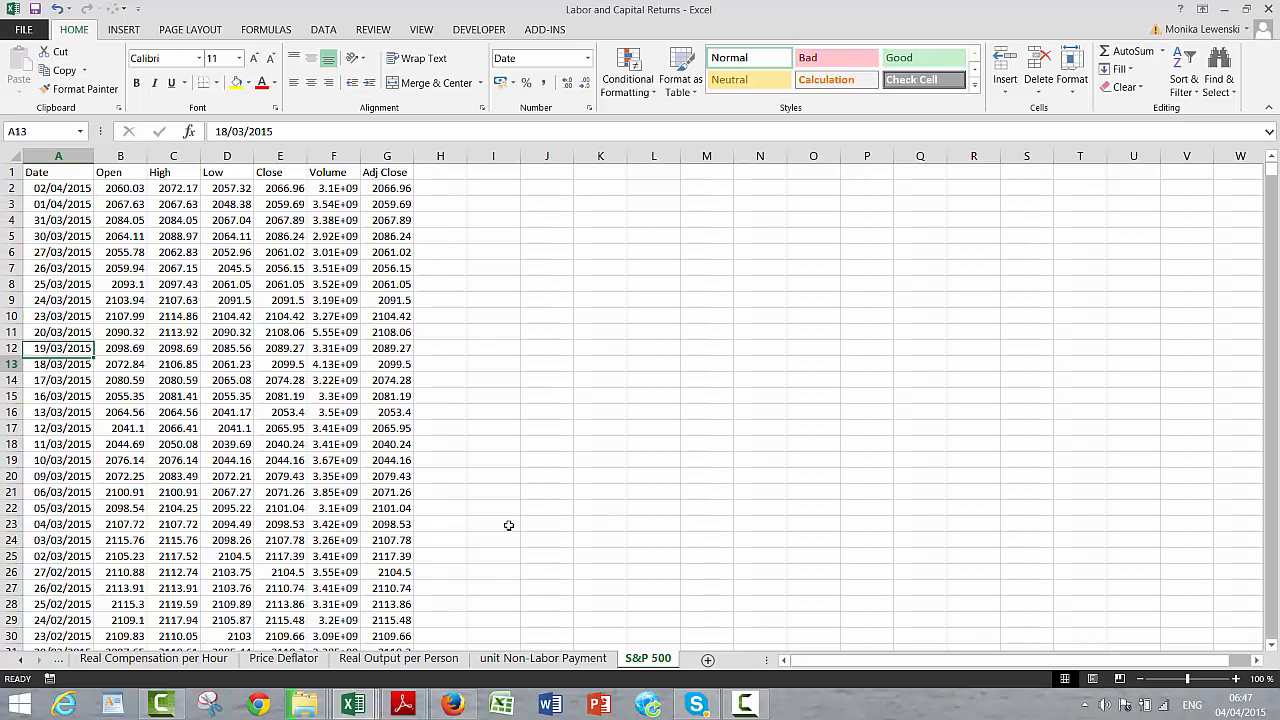
# Step: Go back through the data sheets to the Summary sheet
pyautogui.hotkey('ctrl', 'pageup')
pyautogui.hotkey('ctrl', 'pageup')
pyautogui.hotkey('ctrl', 'pageup')
pyautogui.hotkey('ctrl', 'pageup')
pyautogui.hotkey('ctrl', 'pageup')
pyautogui.hotkey('ctrl', 'pageup')
pyautogui.hotkey('ctrl', 'pageup')
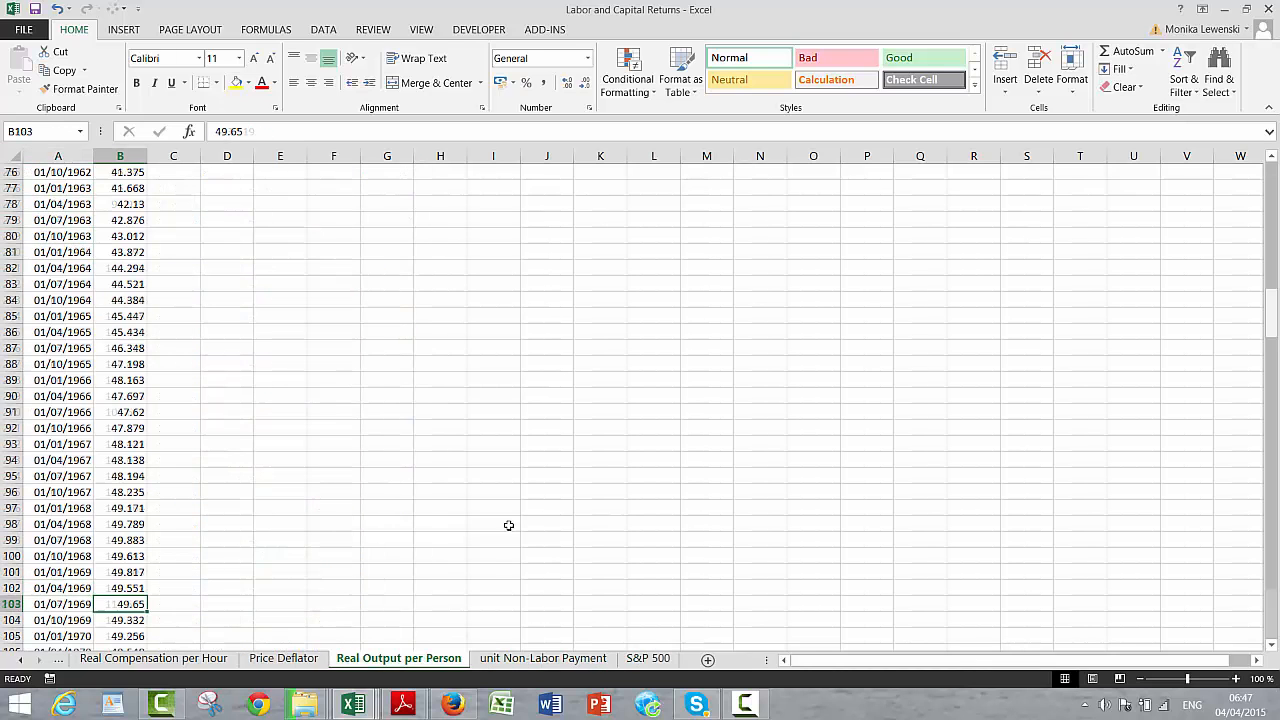
pyautogui.hotkey('ctrl', 'pageup')
pyautogui.hotkey('ctrl', 'pageup')
pyautogui.hotkey('ctrl', 'pageup')
pyautogui.hotkey('ctrl', 'pageup')
pyautogui.hotkey('ctrl', 'pageup')
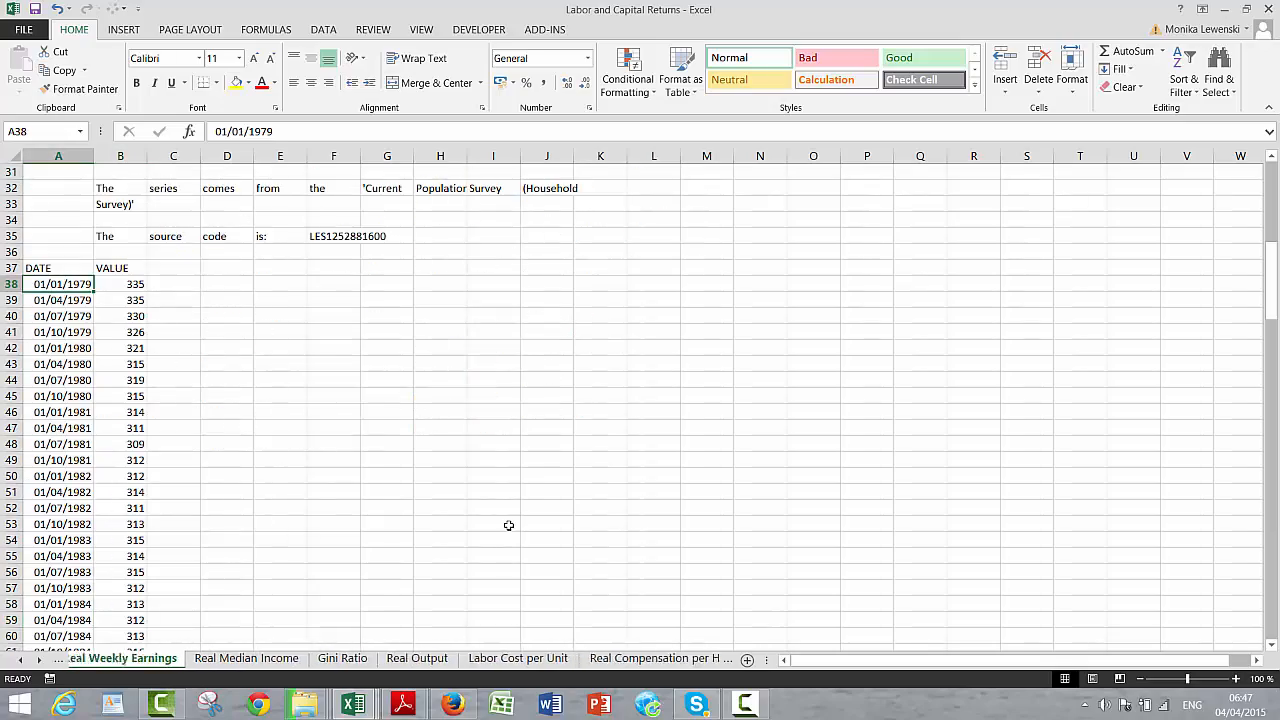
pyautogui.hotkey('ctrl', 'pageup')
pyautogui.hotkey('ctrl', 'pageup')
pyautogui.hotkey('ctrl', 'pageup')
pyautogui.hotkey('ctrl', 'pageup')
pyautogui.hotkey('ctrl', 'pageup')
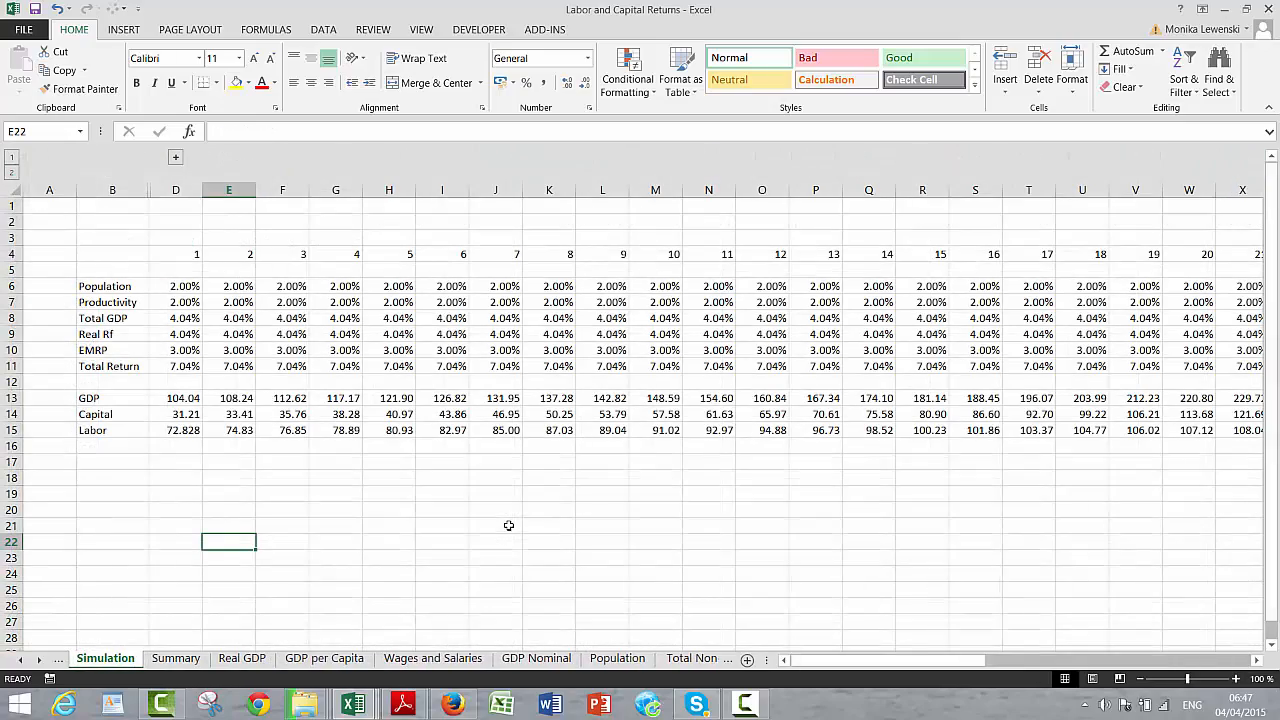
pyautogui.hotkey('ctrl', 'pagedown')
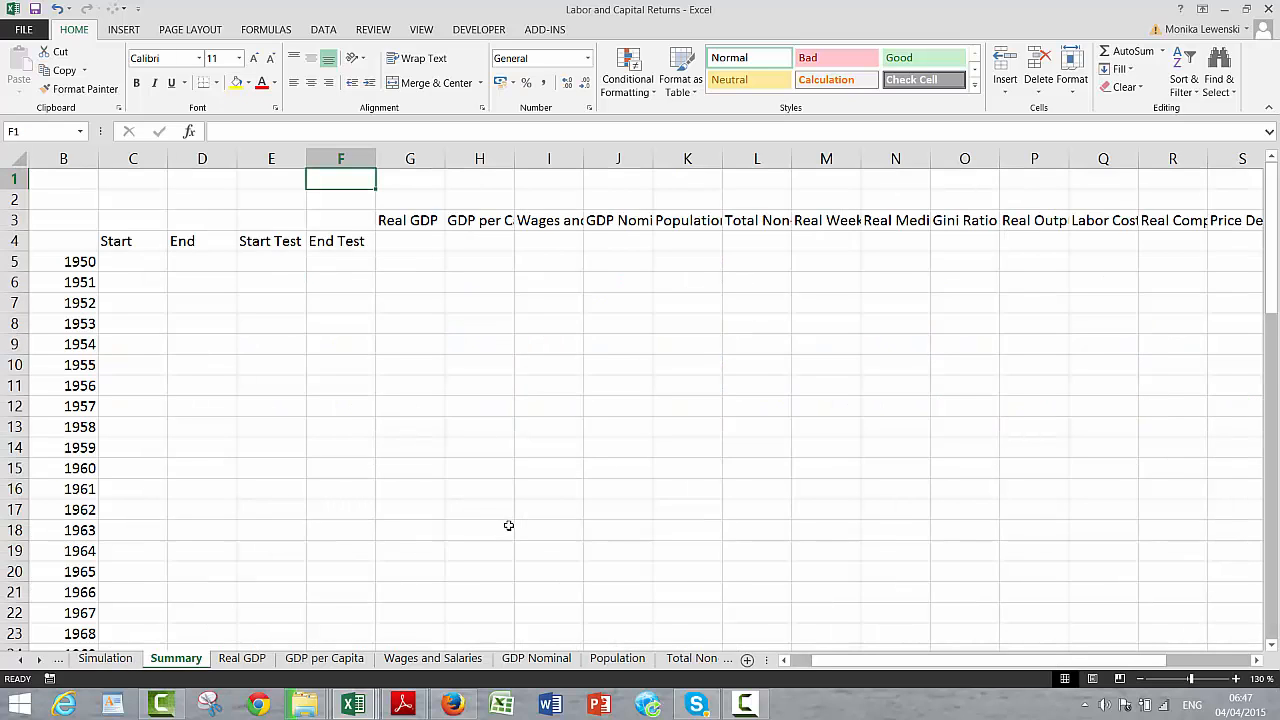
# Step: Switch to the Airlines Download 1 workbook and examine the 2001 start date formula on the Data Extract Stocks sheet
pyautogui.hotkey('ctrl', 'Tab')
pyautogui.hotkey('ctrl', 'Tab')
pyautogui.hotkey('ctrl', 'Tab')
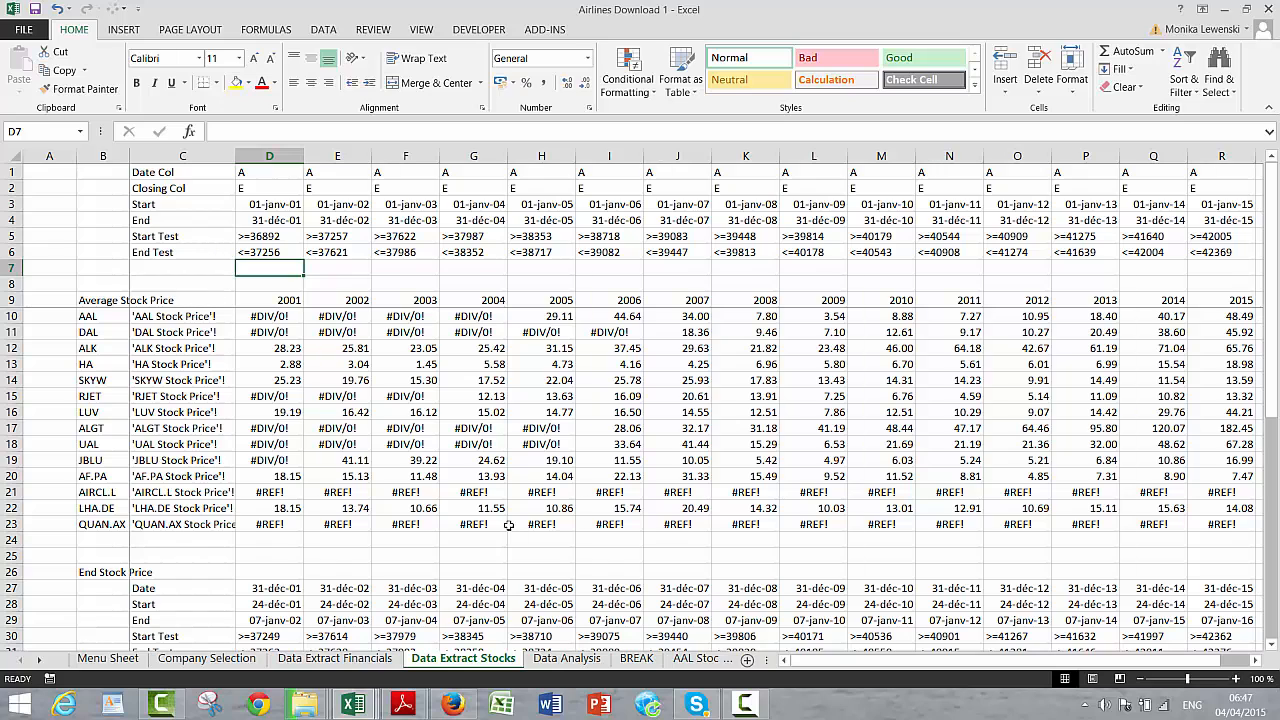
pyautogui.press('Up')
pyautogui.press('Up')
pyautogui.press('Up')
pyautogui.press('Up')
pyautogui.press('Up')
pyautogui.press('Up')
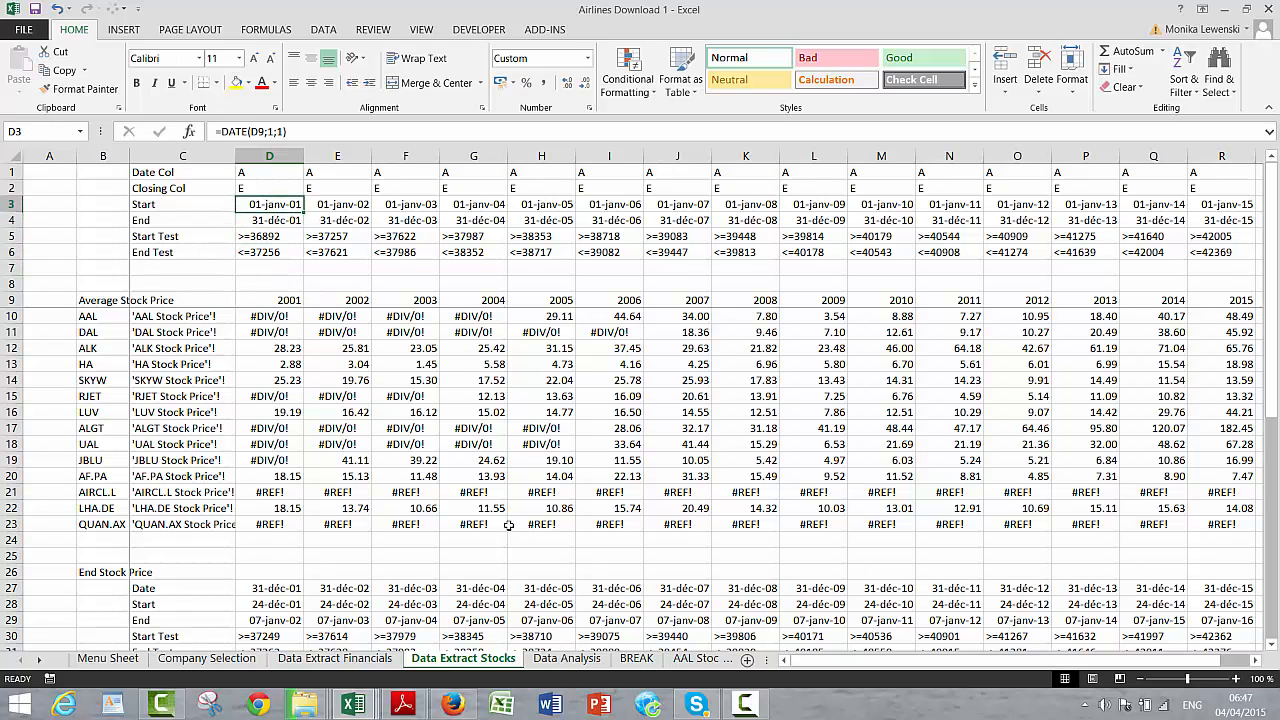
pyautogui.press('Down')
pyautogui.press('Down')
pyautogui.press('Left')
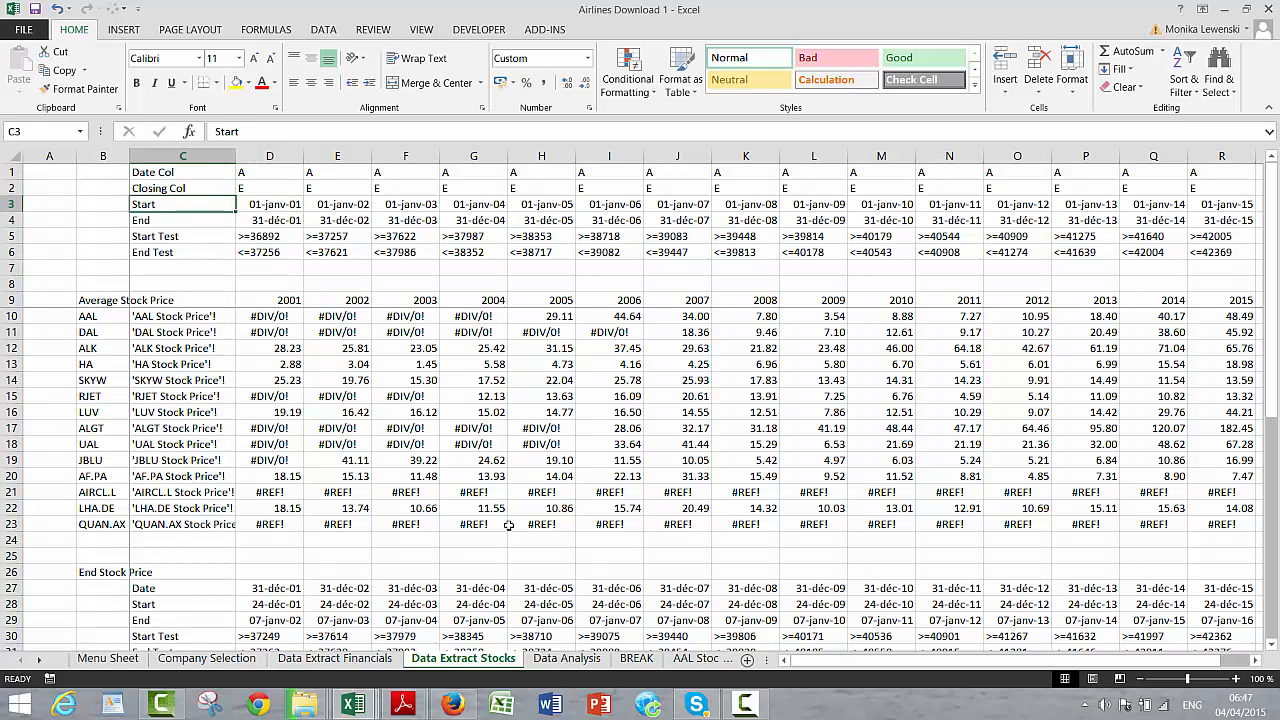
# Step: Compare the start and end date formulas for 2001 in cells D3 and D4
pyautogui.press('Right')
pyautogui.press('Down')
pyautogui.press('Left')
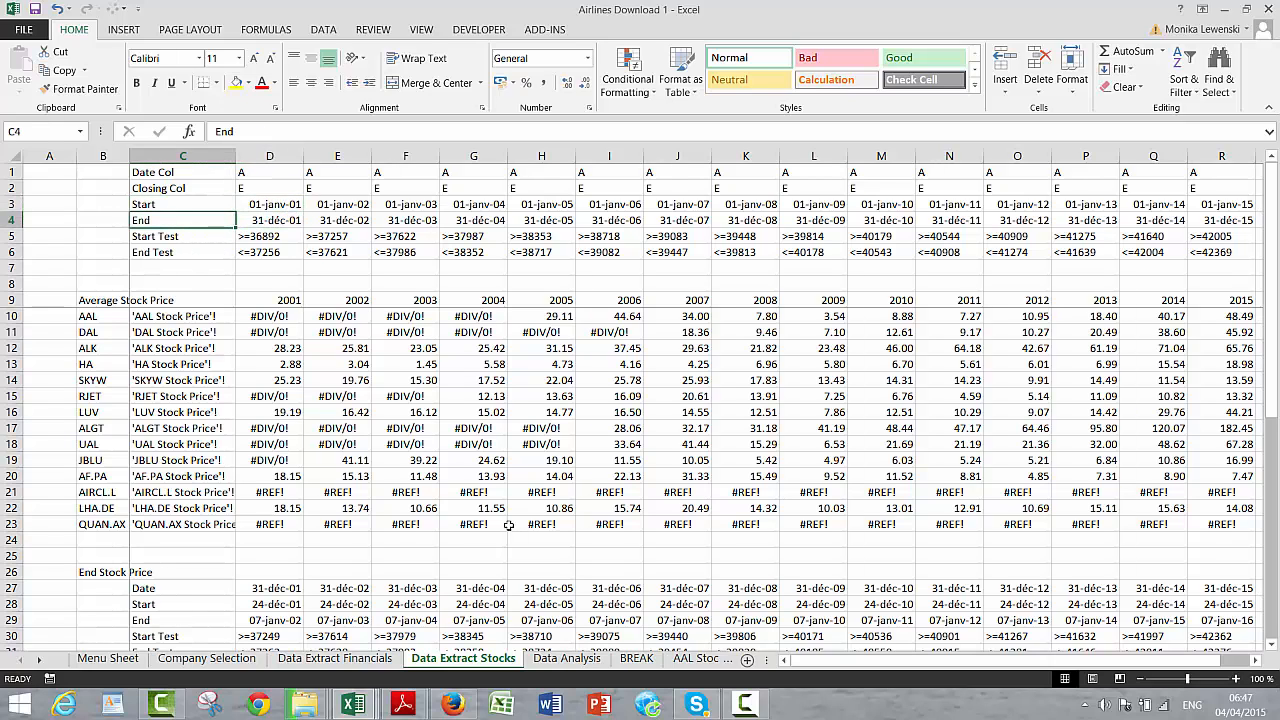
pyautogui.press('Right')
pyautogui.press('Up')
pyautogui.press('Up')
pyautogui.press('Up')
pyautogui.press('Down')
pyautogui.press('Down')
pyautogui.press('Down')
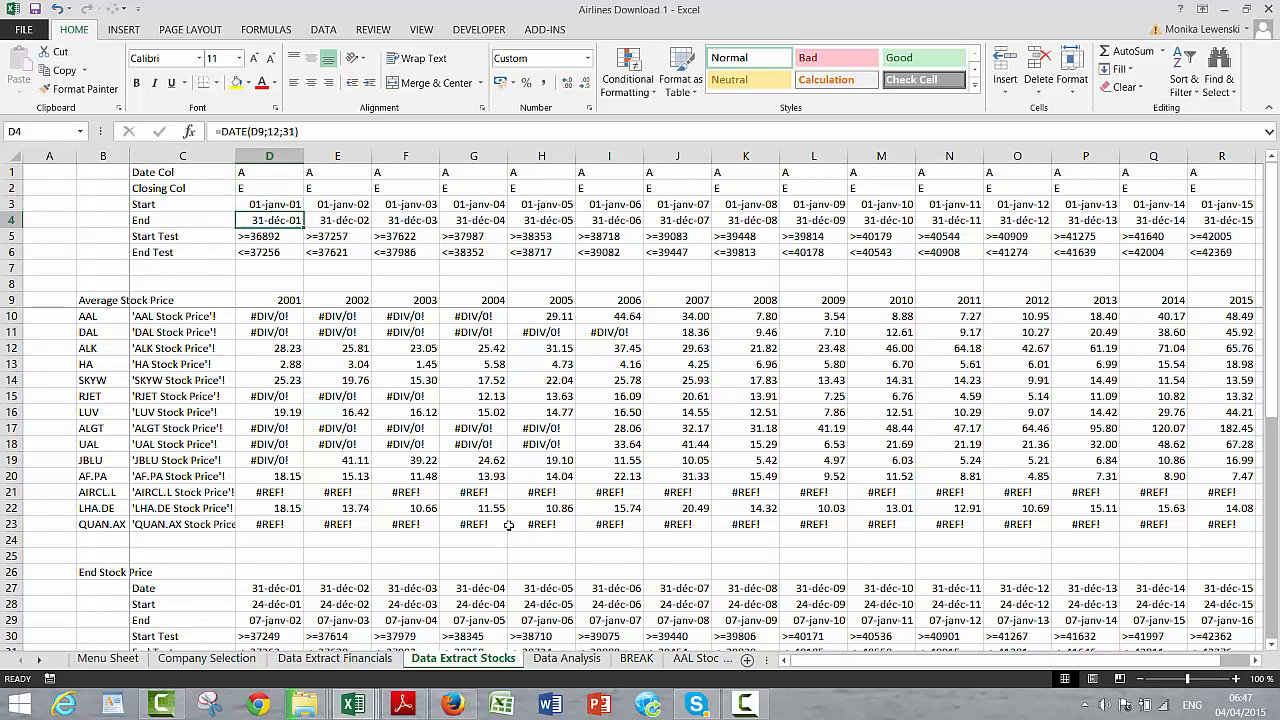
pyautogui.press('Down')
pyautogui.press('Up')
pyautogui.press('Up')
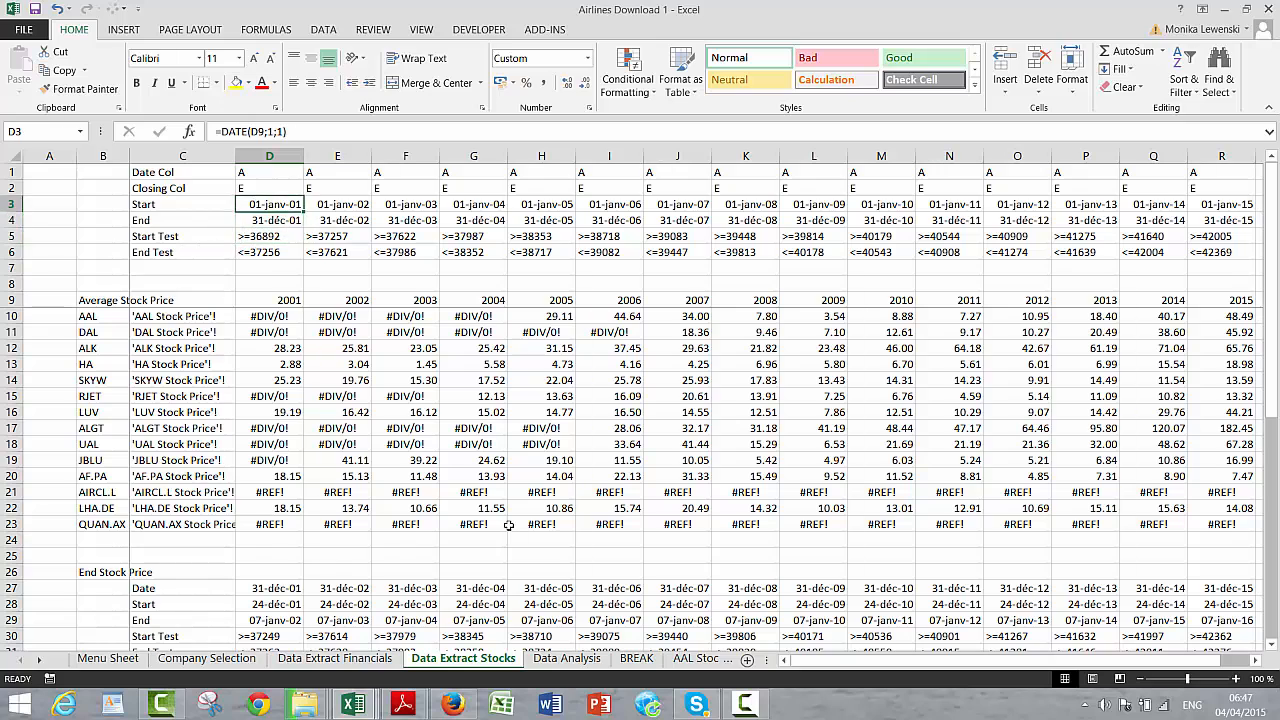
# Step: Examine the Start Test and End Test criteria formulas for 2001 in cells D5 and D6
pyautogui.press('Down')
pyautogui.press('Down')
pyautogui.press('Left')
pyautogui.press('Right')
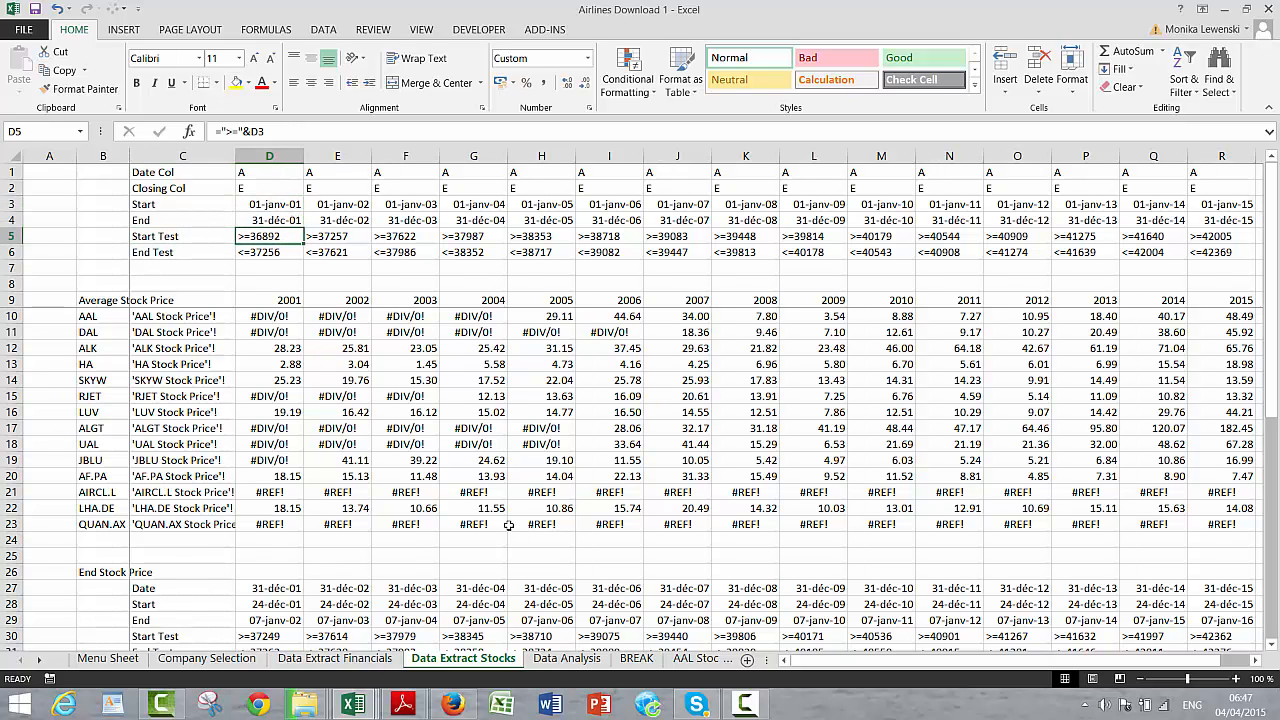
pyautogui.press('Down')
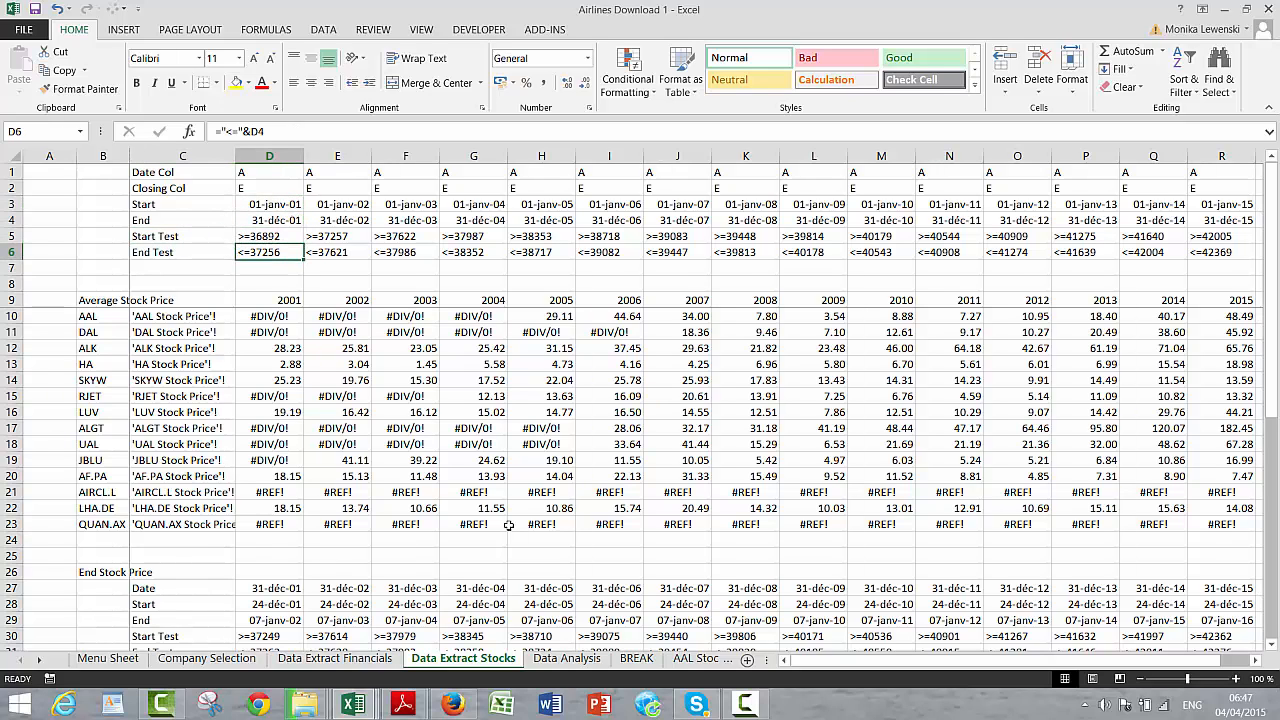
pyautogui.press('Up')
pyautogui.press('Down')
pyautogui.press('Down')
pyautogui.press('Up')
pyautogui.press('Up')
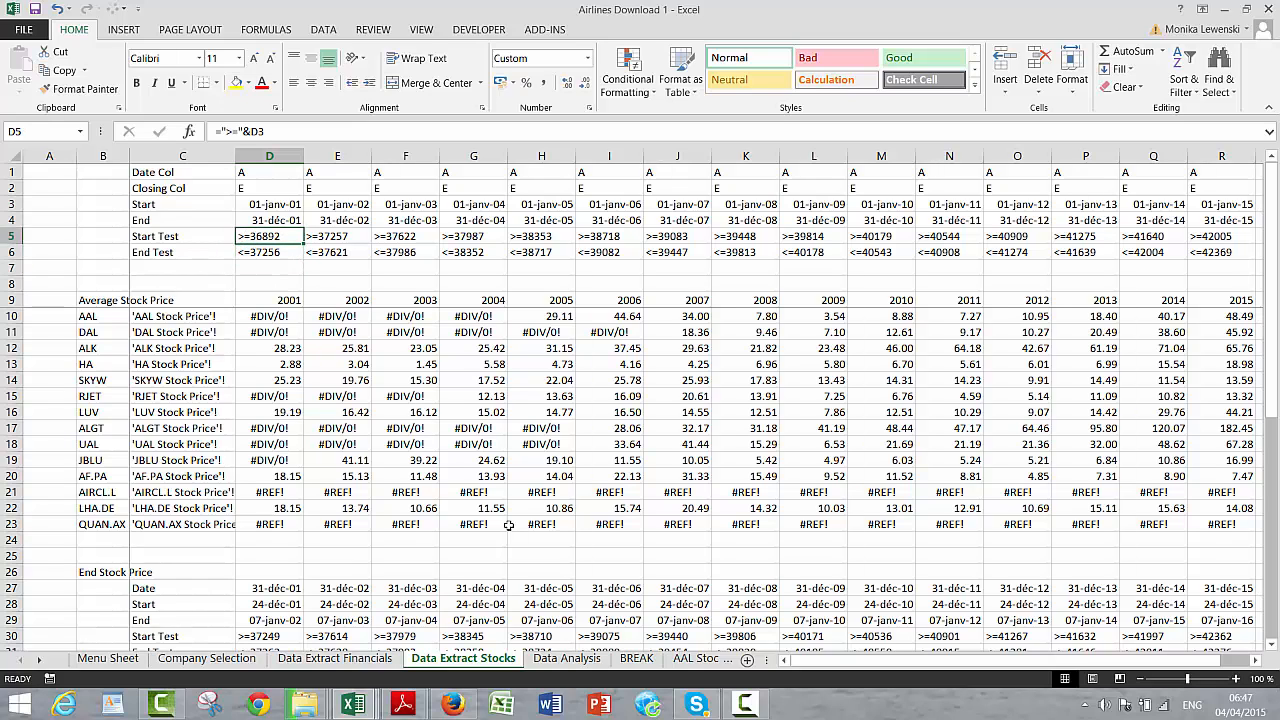
# Step: Examine the AVERAGEIFS formula for the AAL average stock price in cell D10
pyautogui.press('Down')
pyautogui.press('Down')
pyautogui.press('Down')
pyautogui.press('Down')
pyautogui.press('Down')
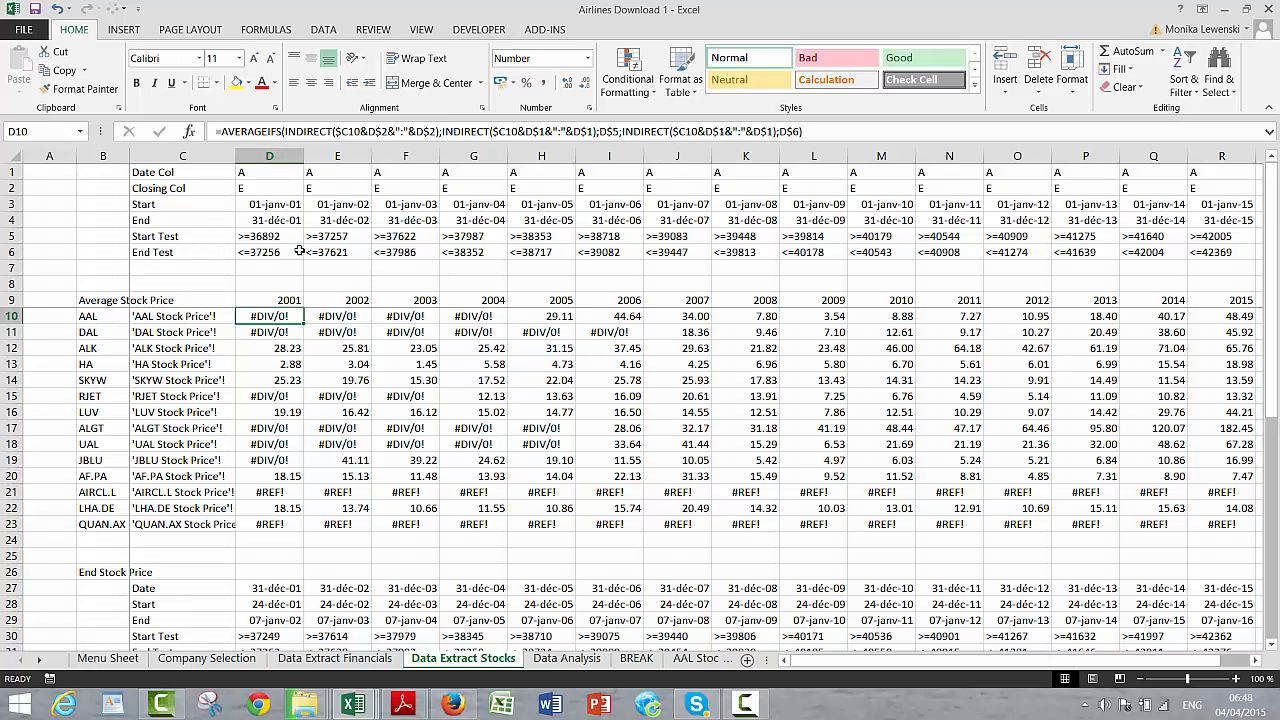
# Step: Return to the Labor and Capital Returns workbook and review the Start, End, Start Test and End Test columns in the 1950 row
pyautogui.hotkey('alt', 'Tab')
pyautogui.press('Down')
pyautogui.press('Down')
pyautogui.press('Down')
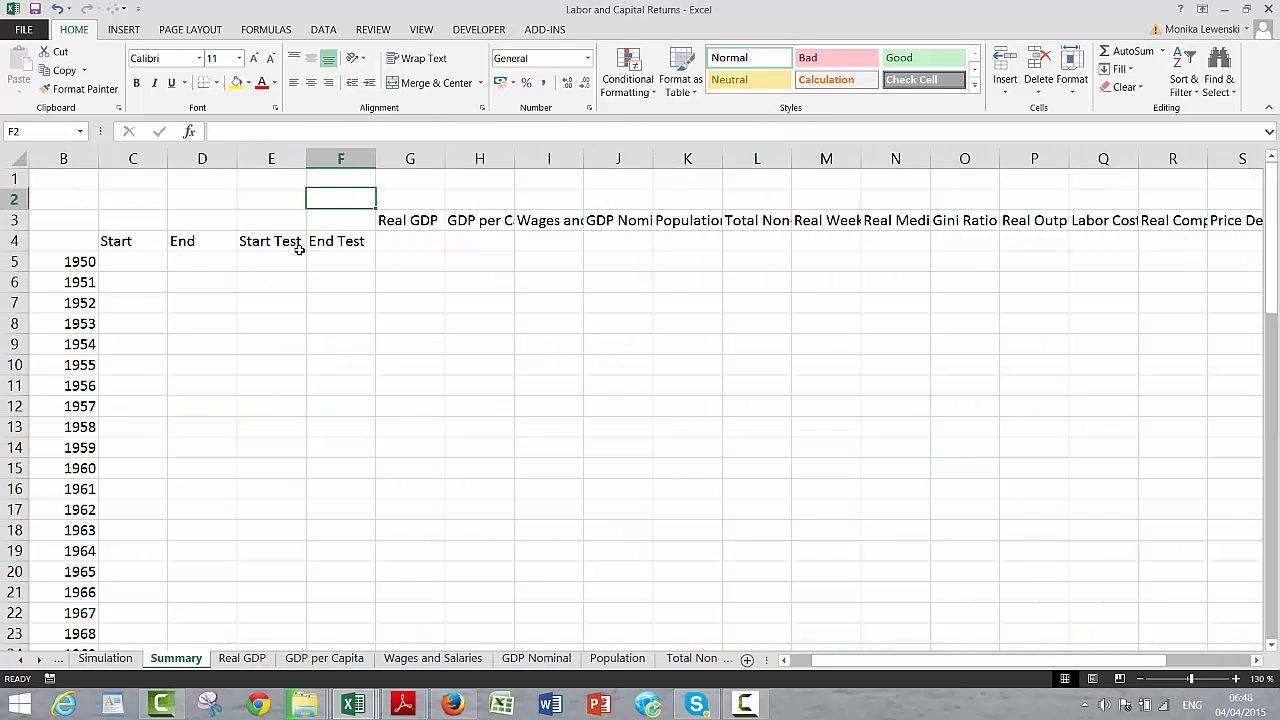
pyautogui.press('Down')
pyautogui.press('Left')
pyautogui.press('Left')
pyautogui.press('Left')
pyautogui.press('Left')
pyautogui.press('Left')
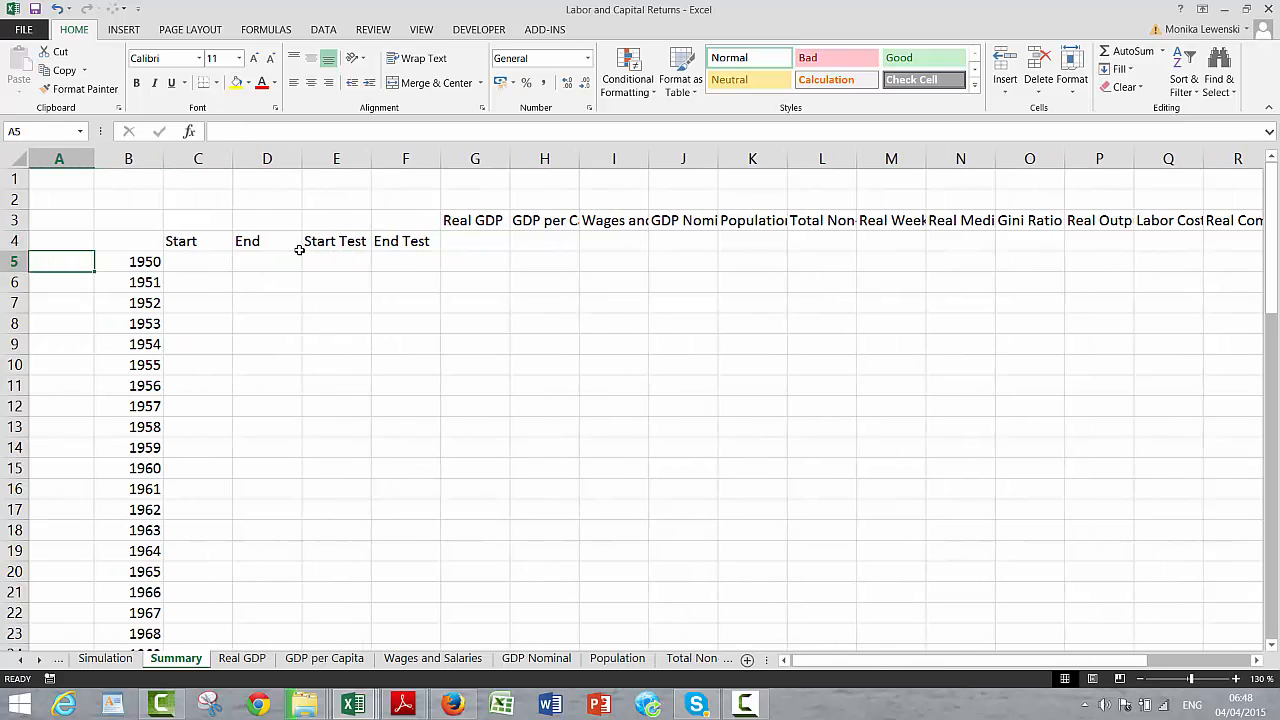
pyautogui.press('Right')
pyautogui.press('Right')
pyautogui.press('Right')
pyautogui.press('Right')
pyautogui.press('Right')
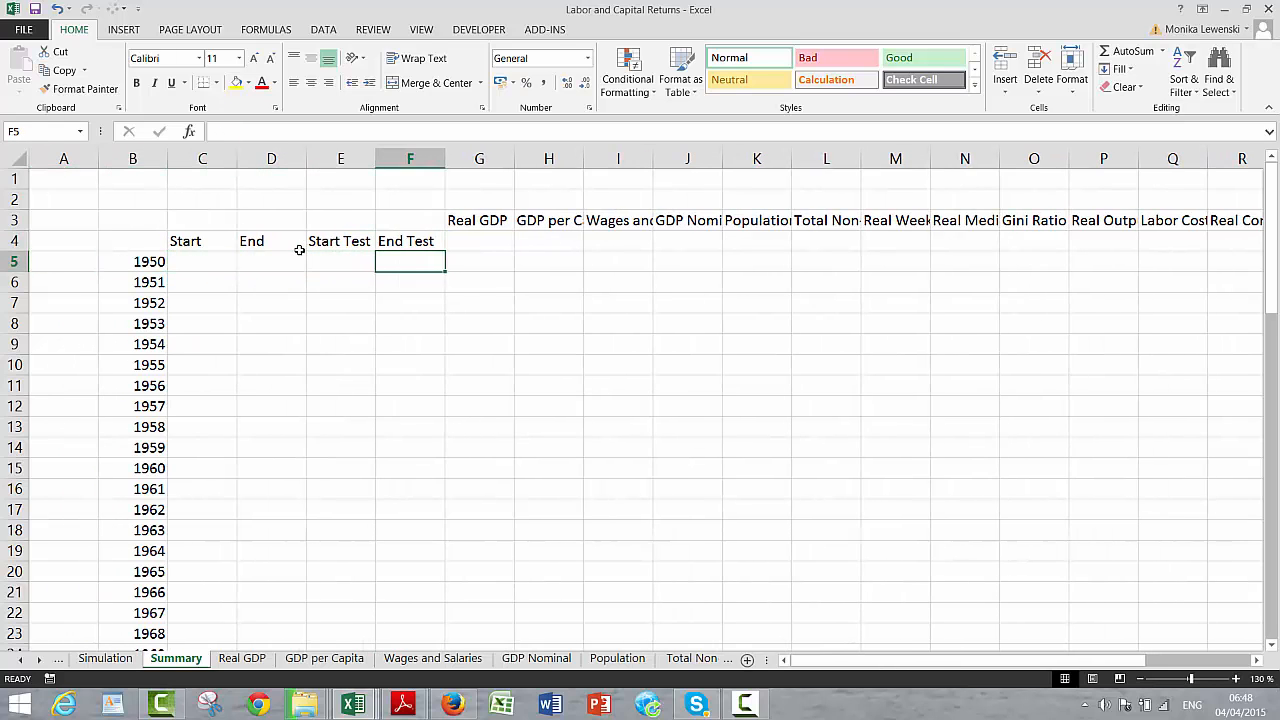
# Step: Enter the 1950 Start date in cell C5 as =DATE(B5;1;1)
pyautogui.press('Left')
pyautogui.press('Left')
pyautogui.press('Left')
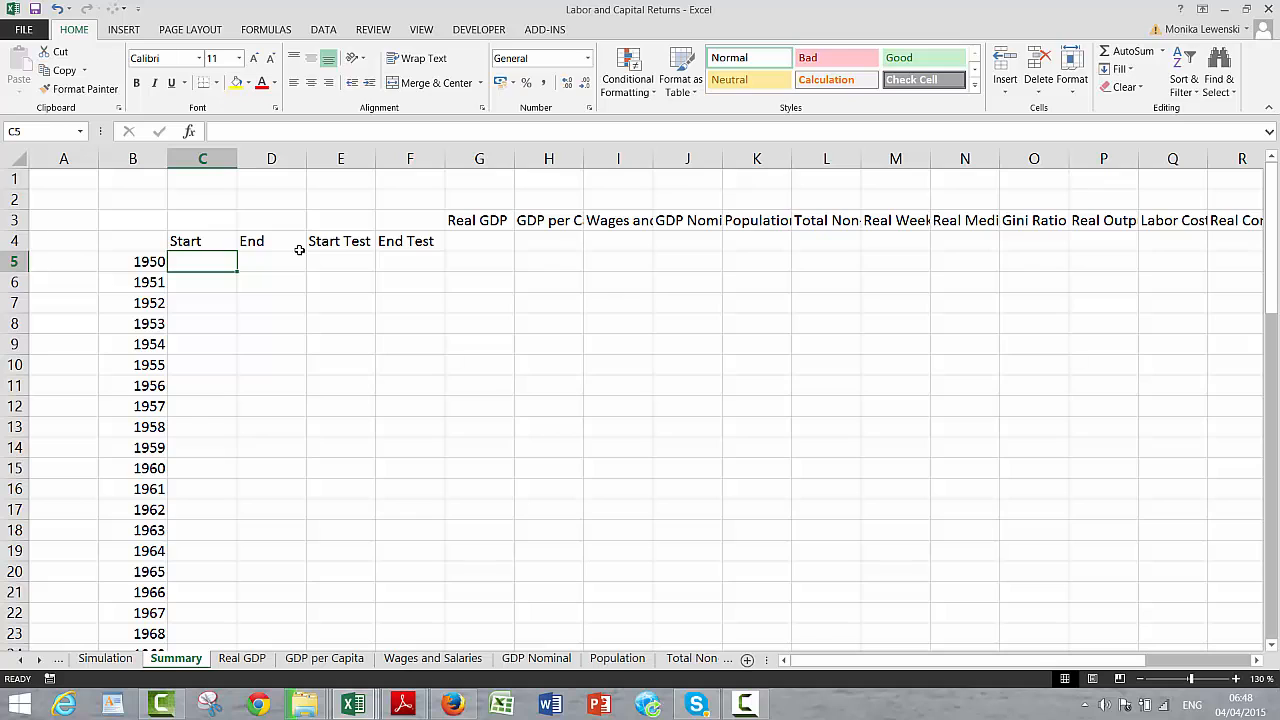
pyautogui.write('=date')
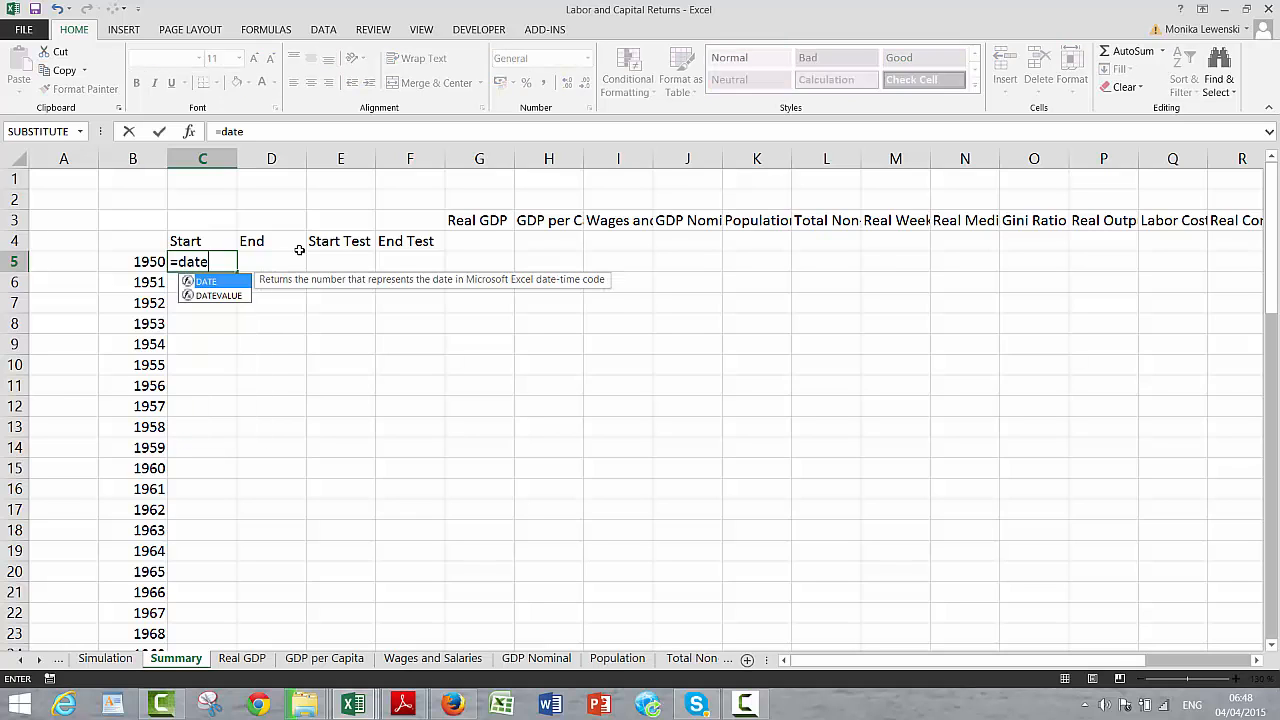
pyautogui.write('(1;')
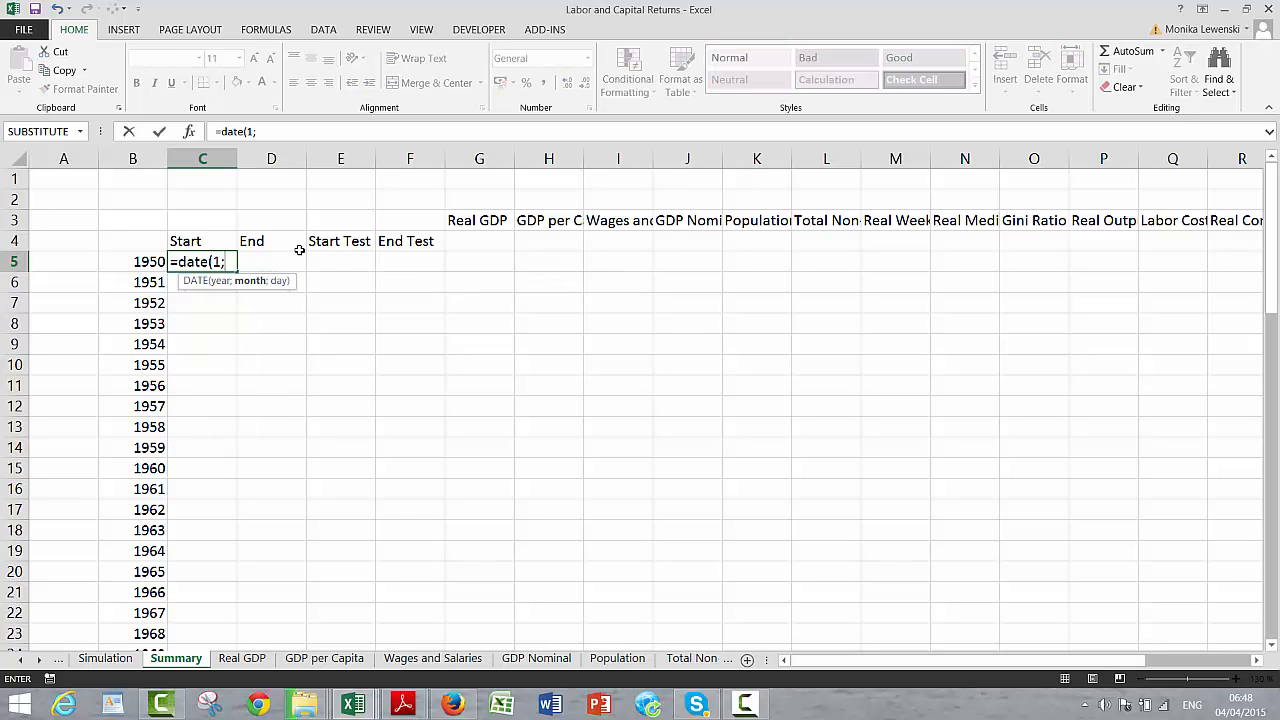
pyautogui.press('BackSpace')
pyautogui.press('BackSpace')
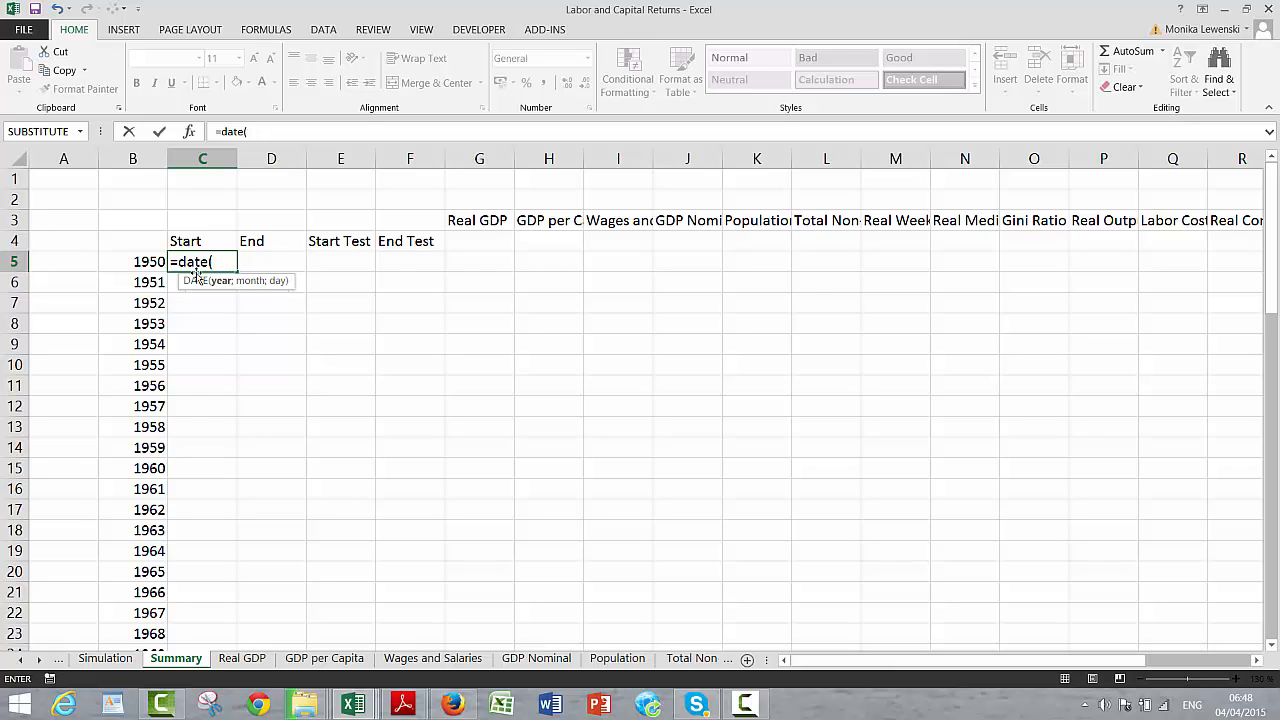
pyautogui.click(137, 261)
pyautogui.write(';1;1;')
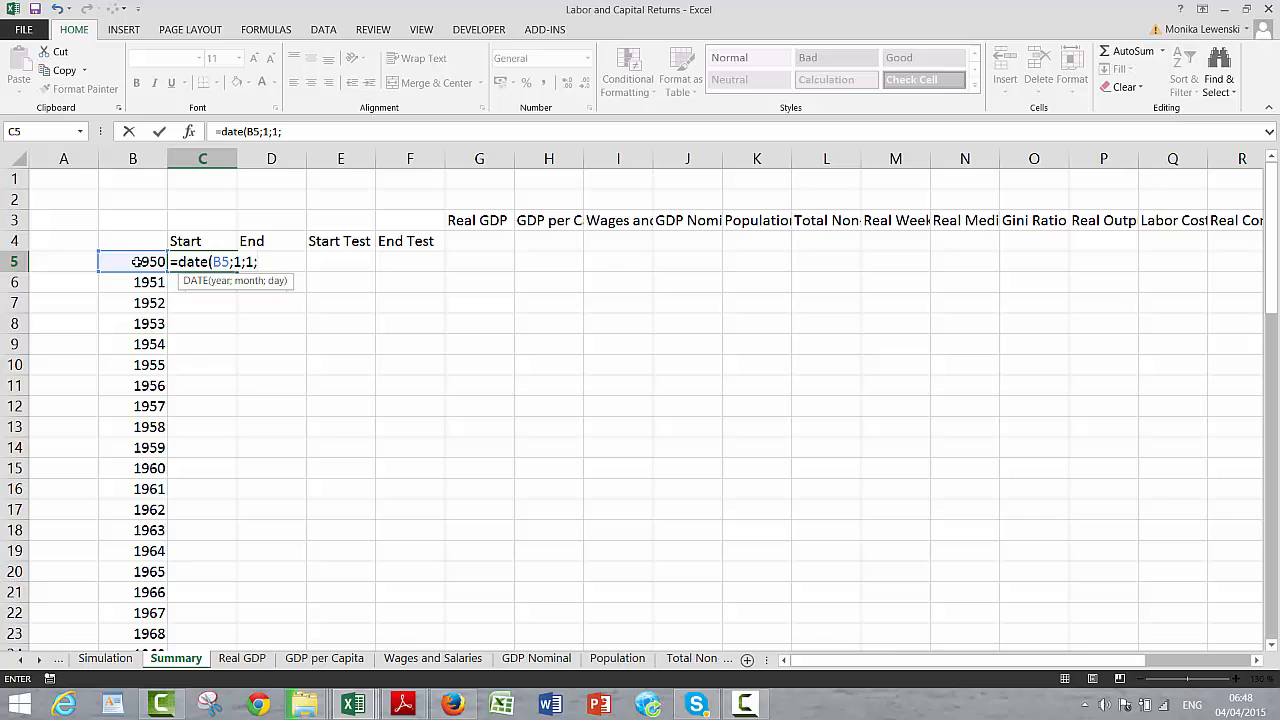
pyautogui.press('BackSpace')
pyautogui.press('Return')
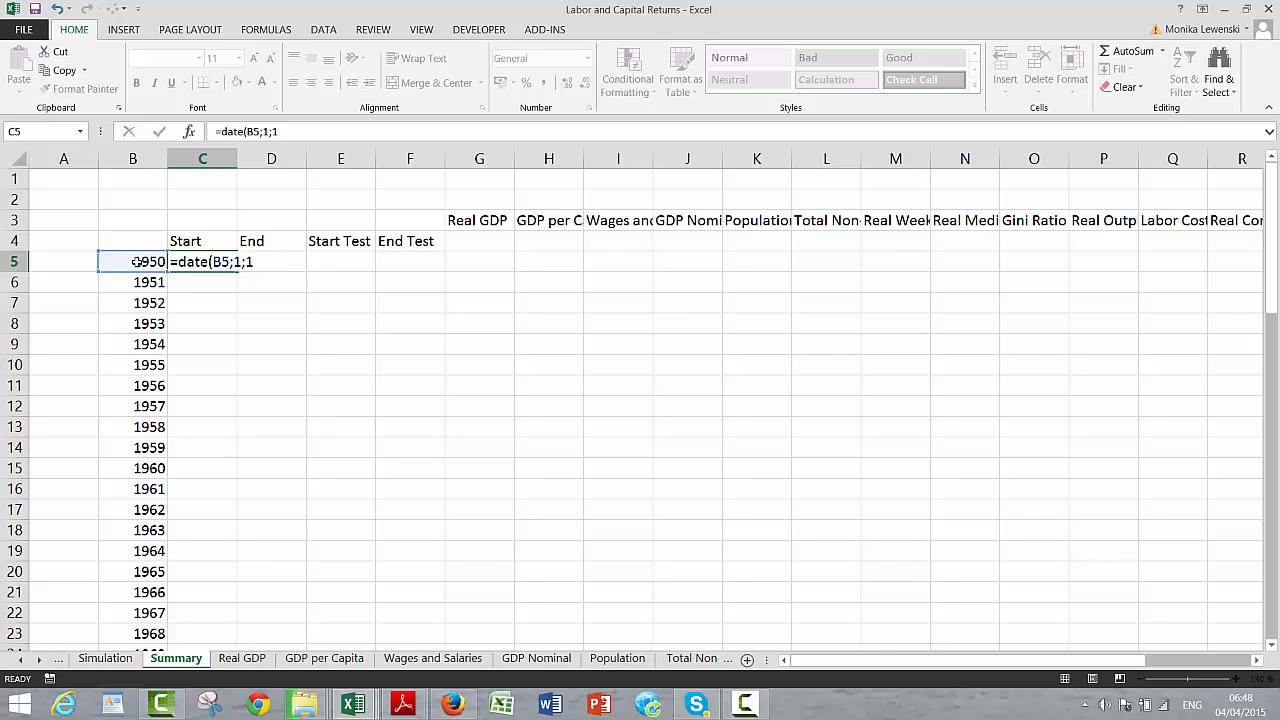
pyautogui.press('Return')
pyautogui.press('Return')
# Step: Enter the 1950 End date in cell D5 as =DATE(B5;12;31)
pyautogui.press('Up')
pyautogui.press('Up')
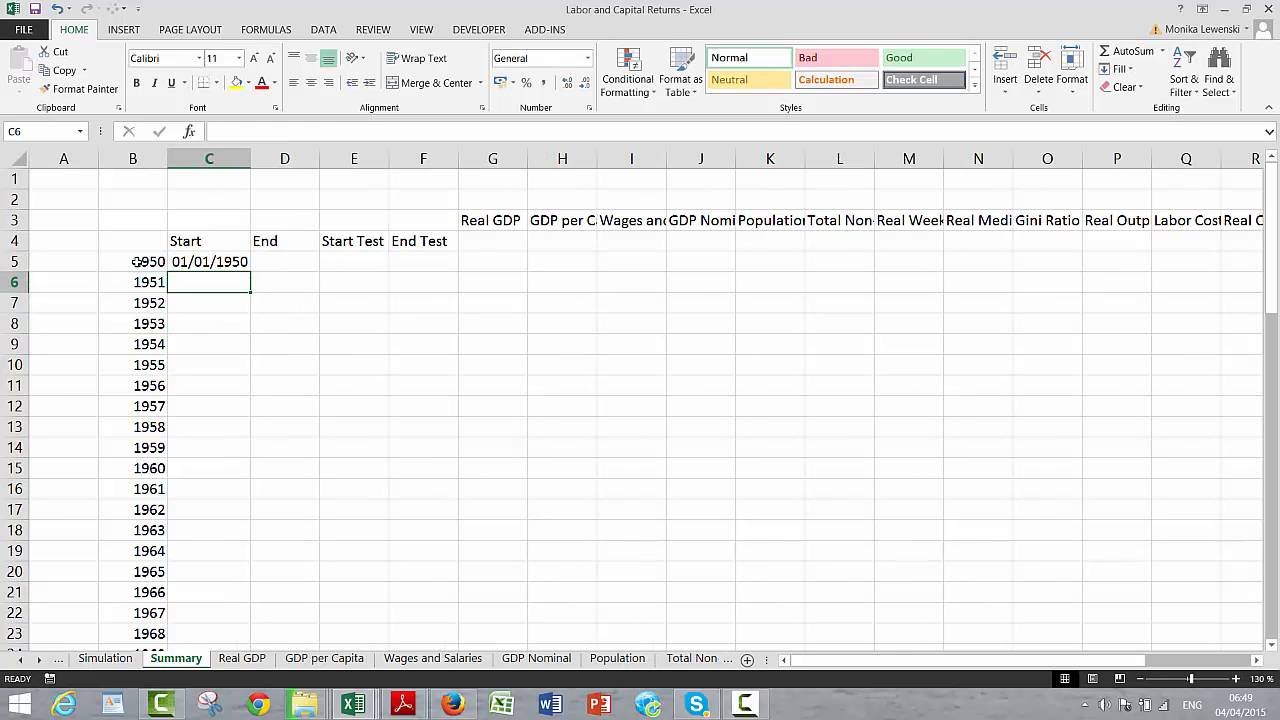
pyautogui.press('Up')
pyautogui.press('Right')
pyautogui.write('=')
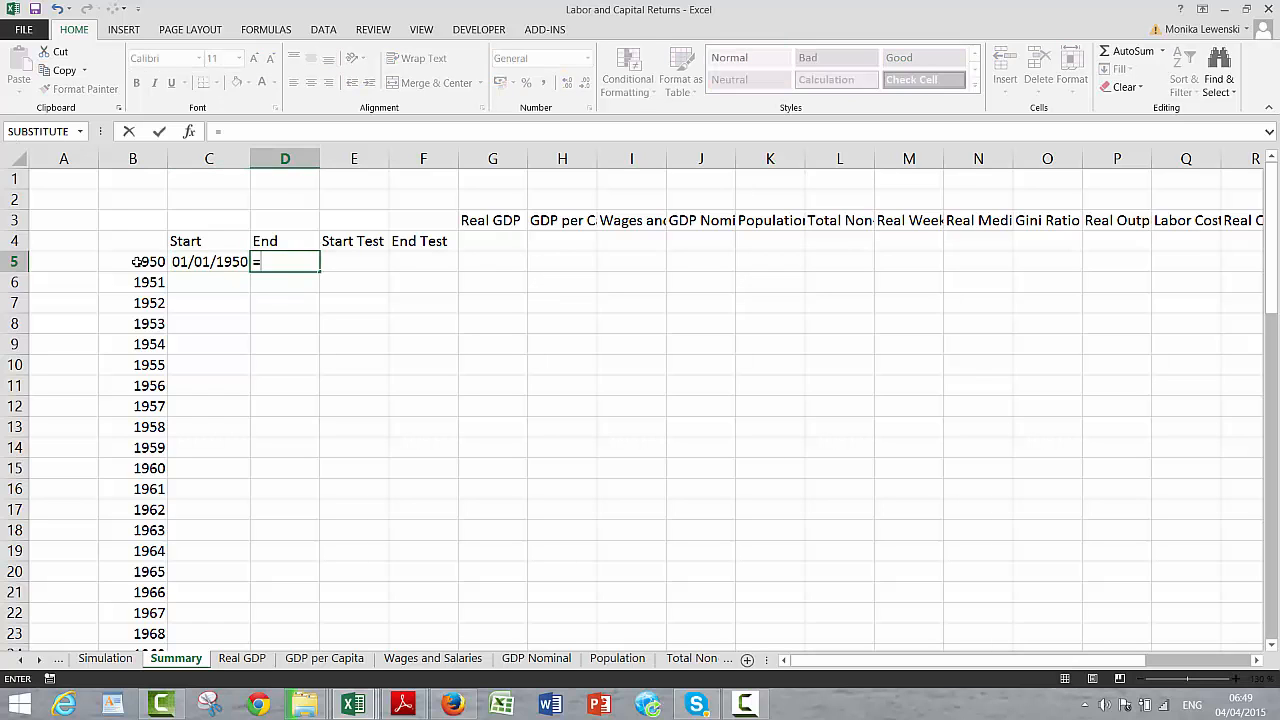
pyautogui.write('date')
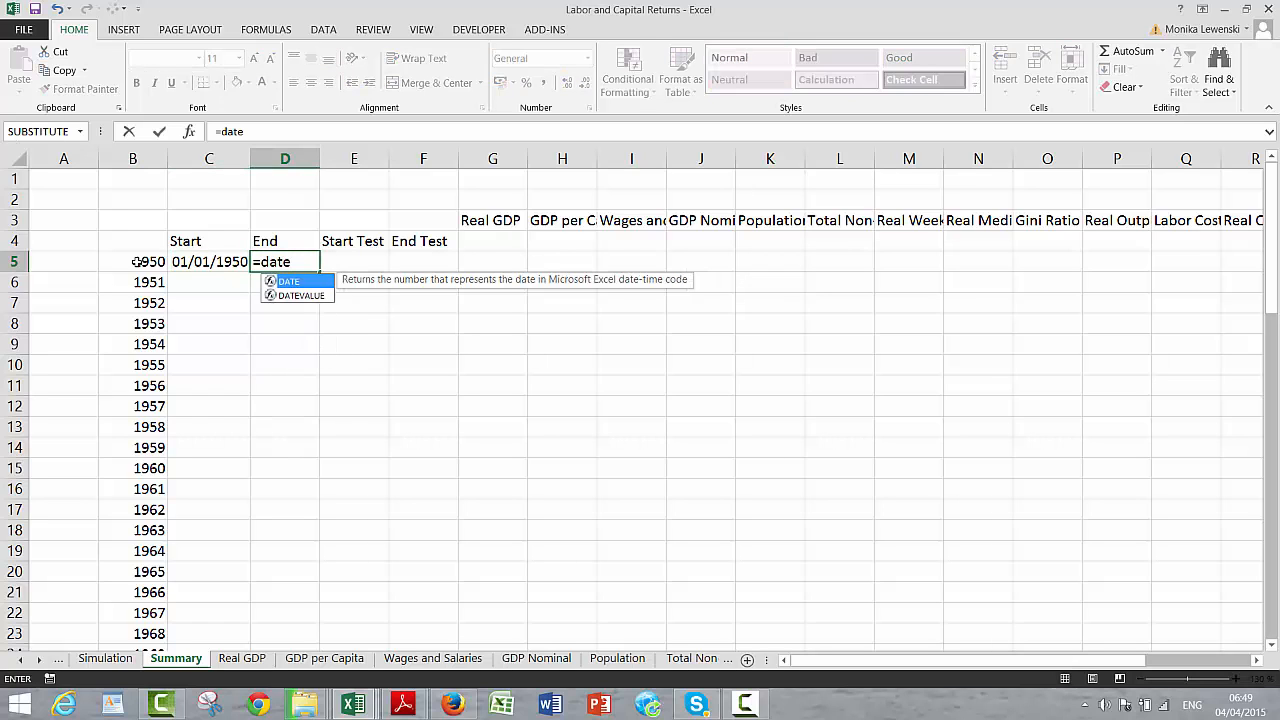
pyautogui.write('(')
pyautogui.press('Left')
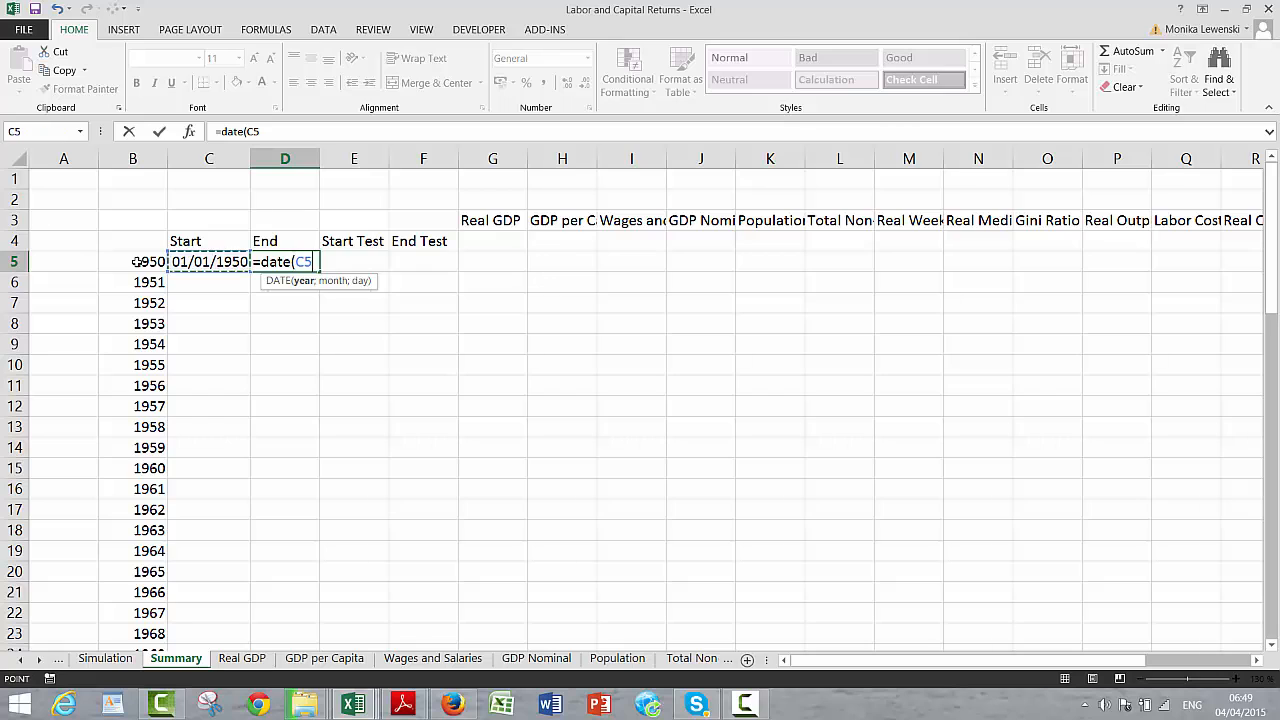
pyautogui.press('Left')
pyautogui.write(';')
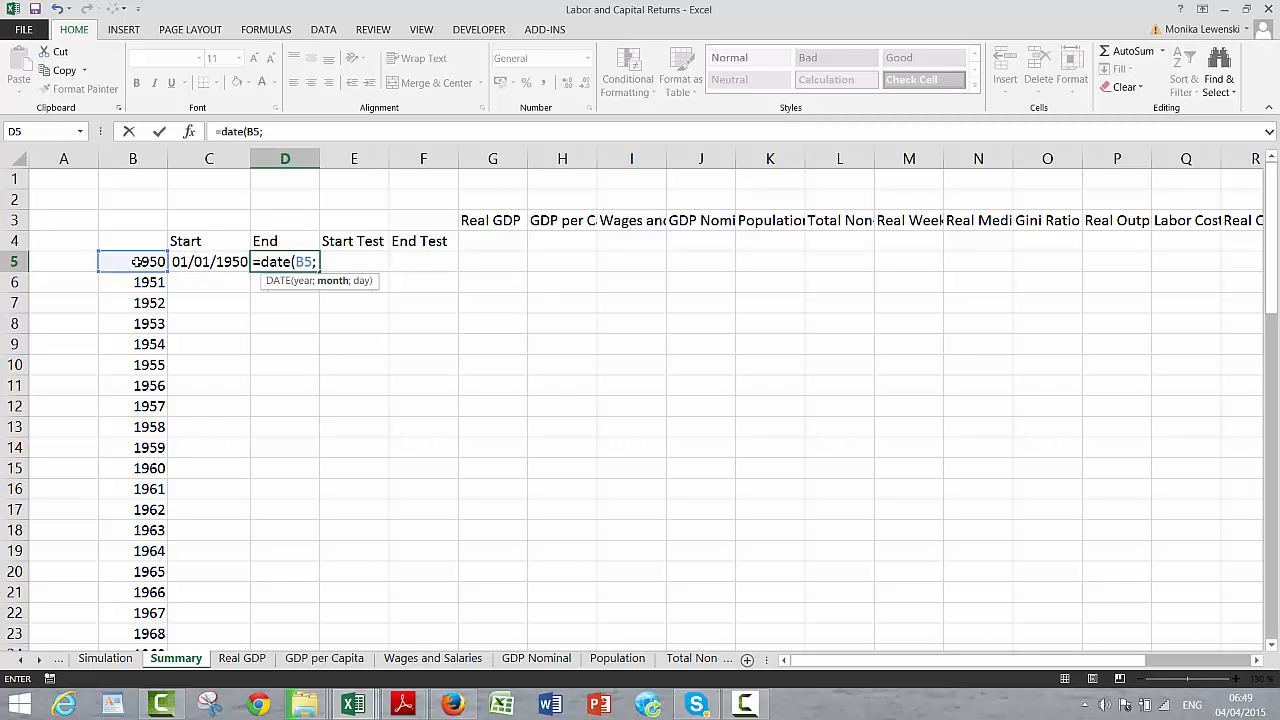
pyautogui.write('12;31')
pyautogui.press('Return')
# Step: Fill the Start and End date formulas from C5:D5 down through all the listed years
pyautogui.press('Down')
pyautogui.press('Down')
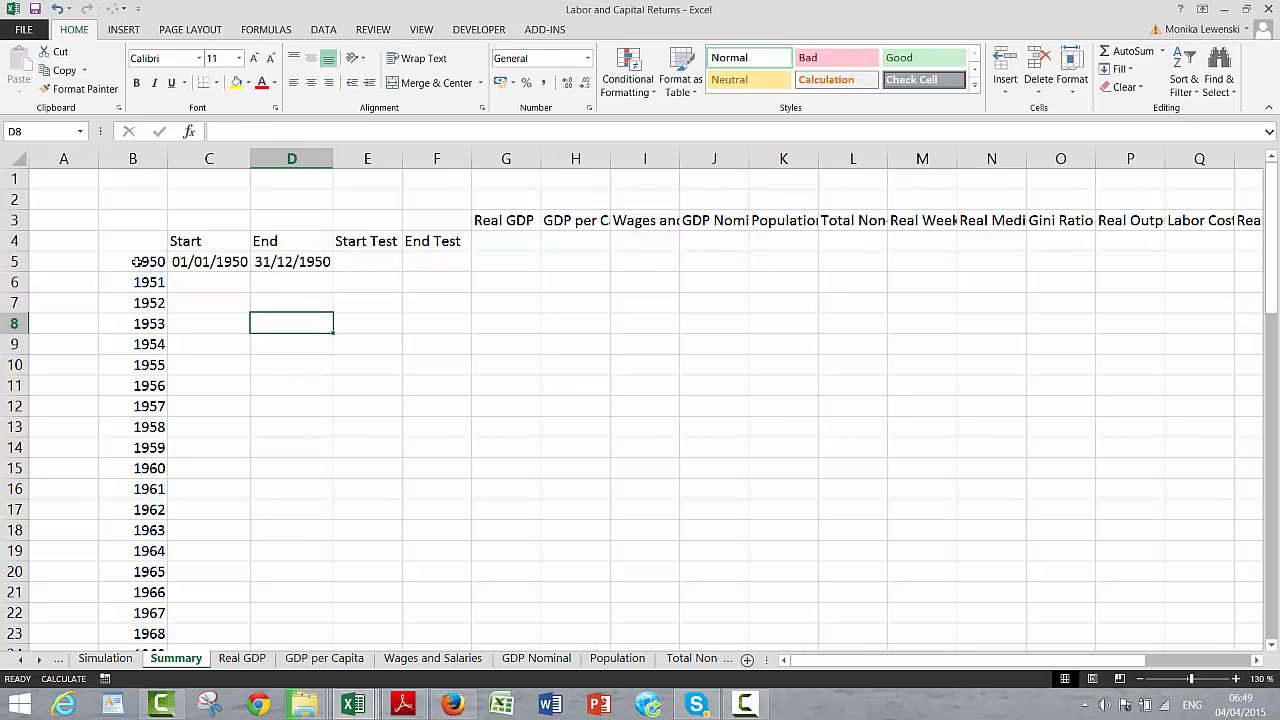
pyautogui.press('Up')
pyautogui.press('Up')
pyautogui.press('Left')
pyautogui.moveTo(200, 261); pyautogui.dragTo(290, 261)
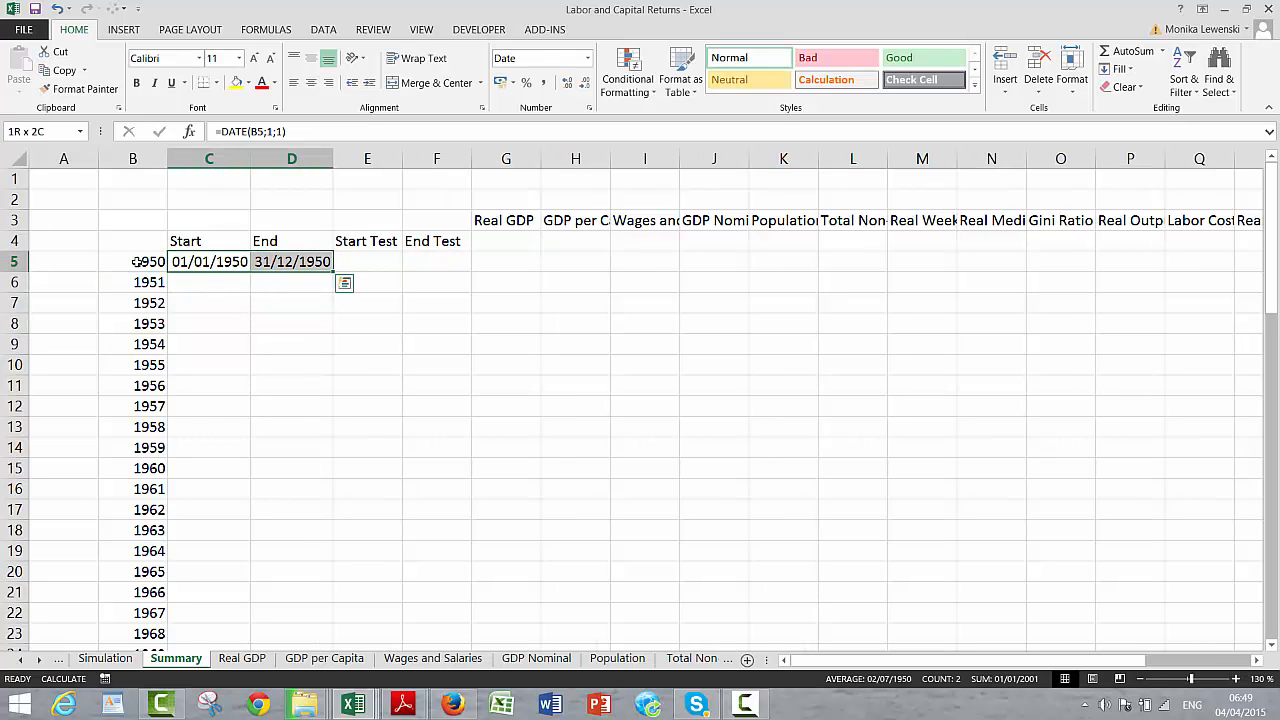
pyautogui.doubleClick(335, 273)
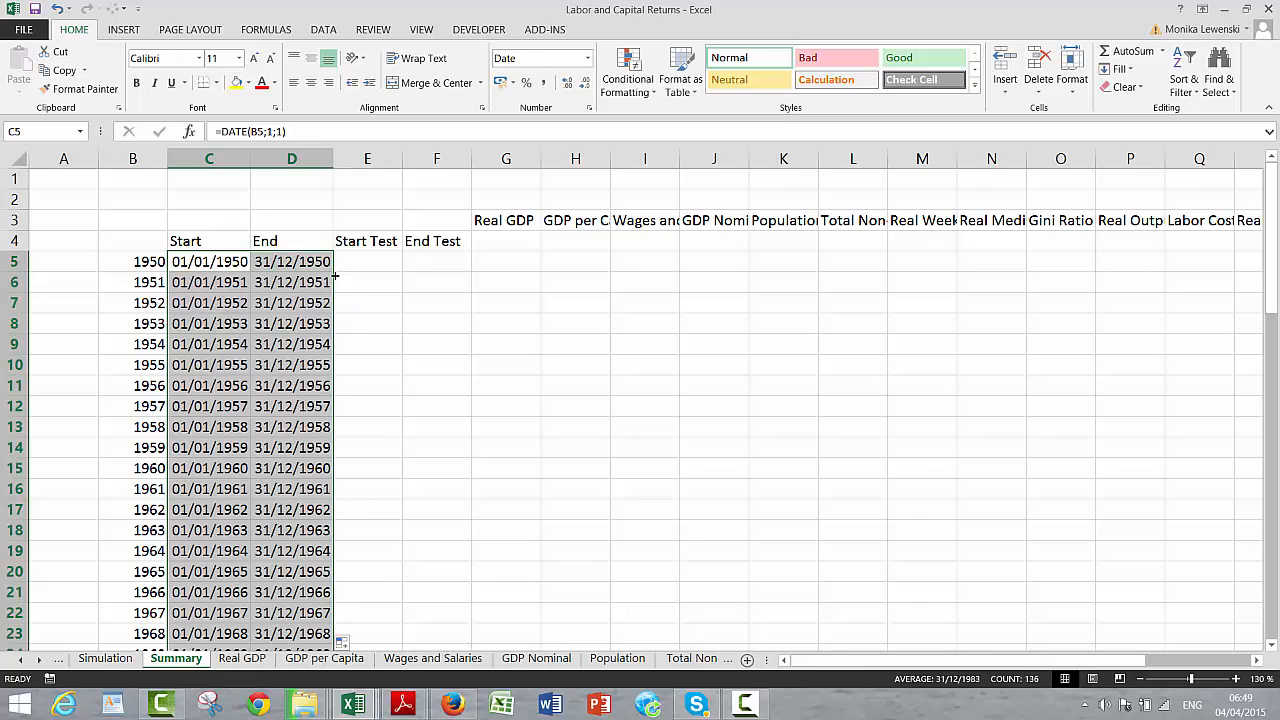
# Step: Enter the 1950 Start Test criterion in cell E5 as =">"&C5
pyautogui.press('Left')
pyautogui.press('Right')
pyautogui.press('Right')
pyautogui.press('Right')
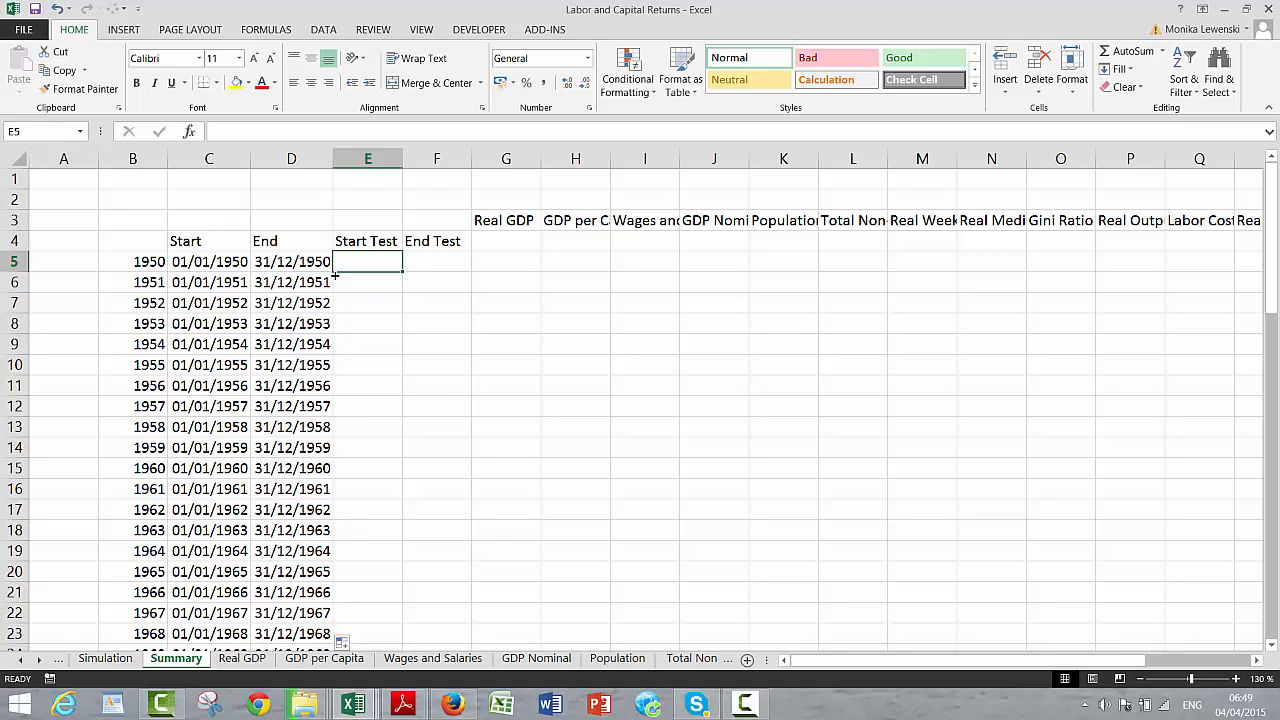
pyautogui.write('=">=')
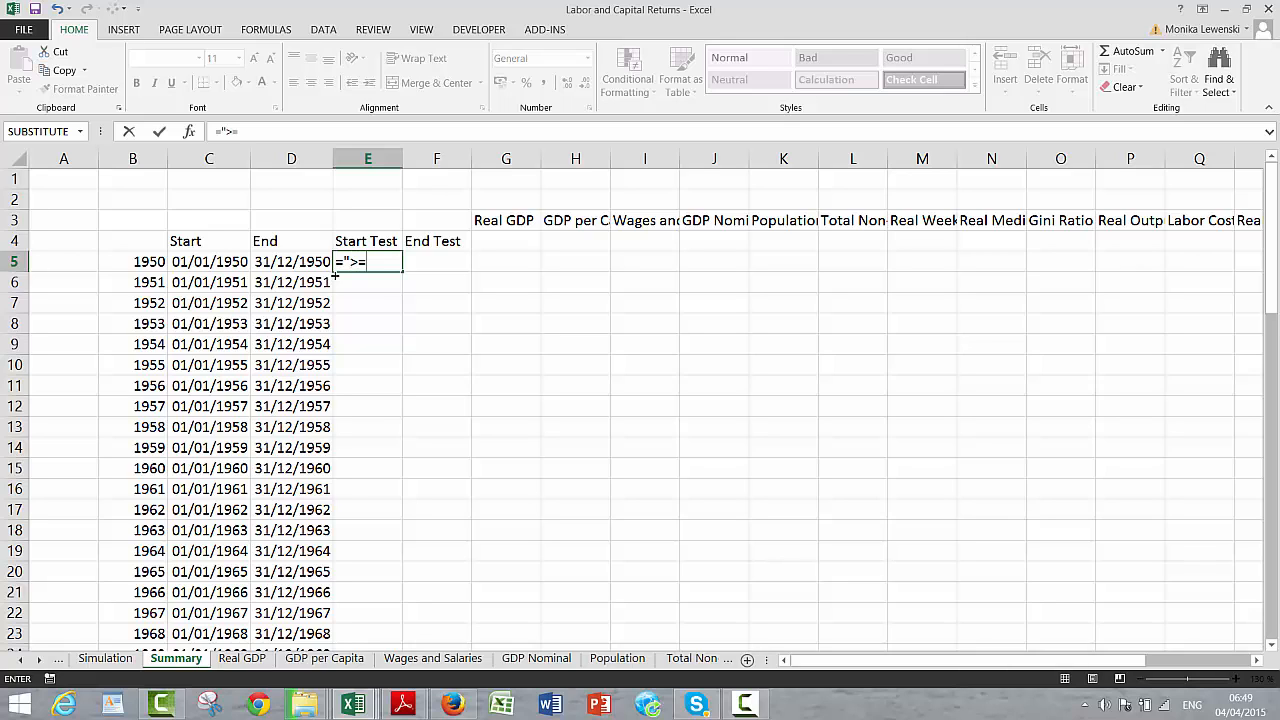
pyautogui.click(211, 261)
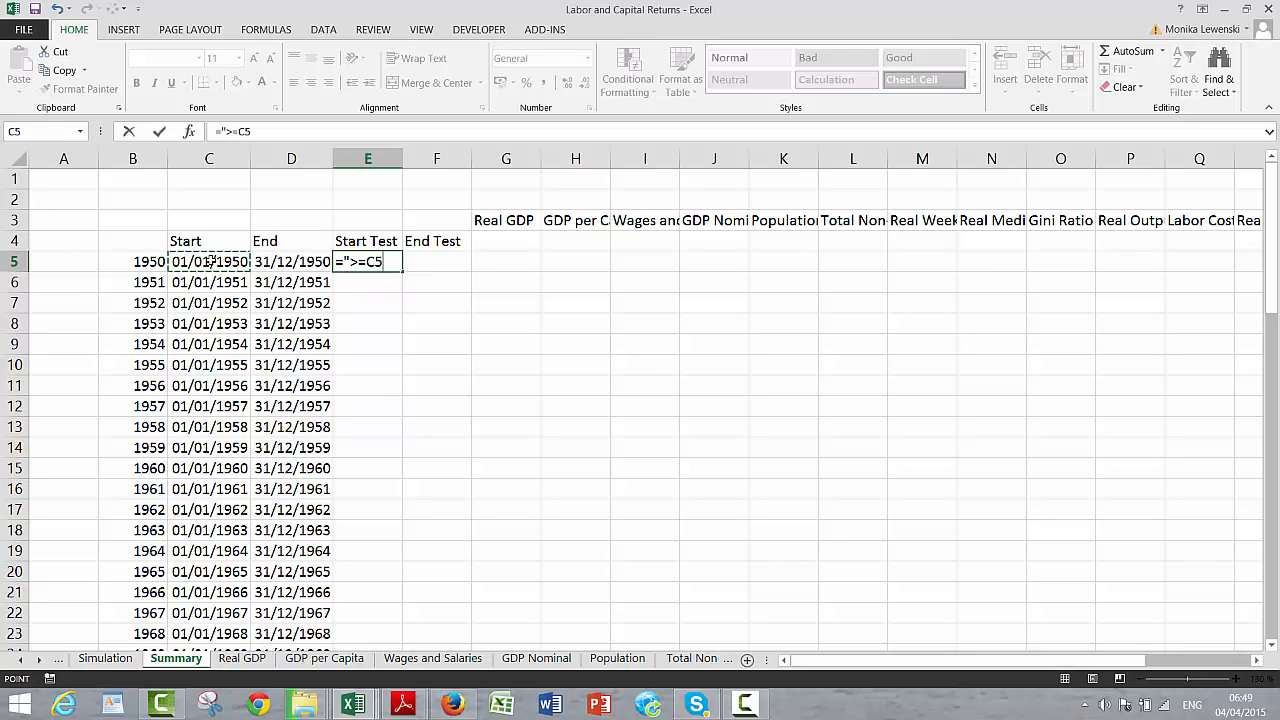
pyautogui.press('BackSpace')
pyautogui.press('BackSpace')
pyautogui.press('BackSpace')
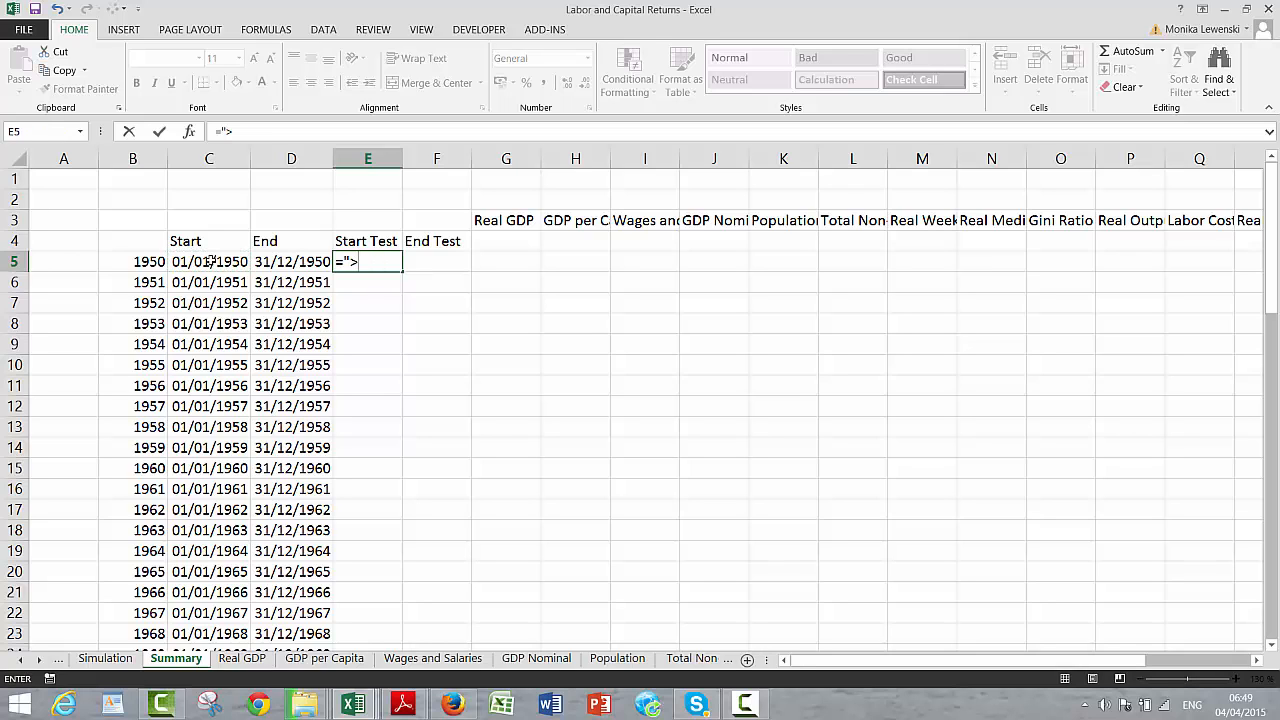
pyautogui.write('&')
pyautogui.click(211, 261)
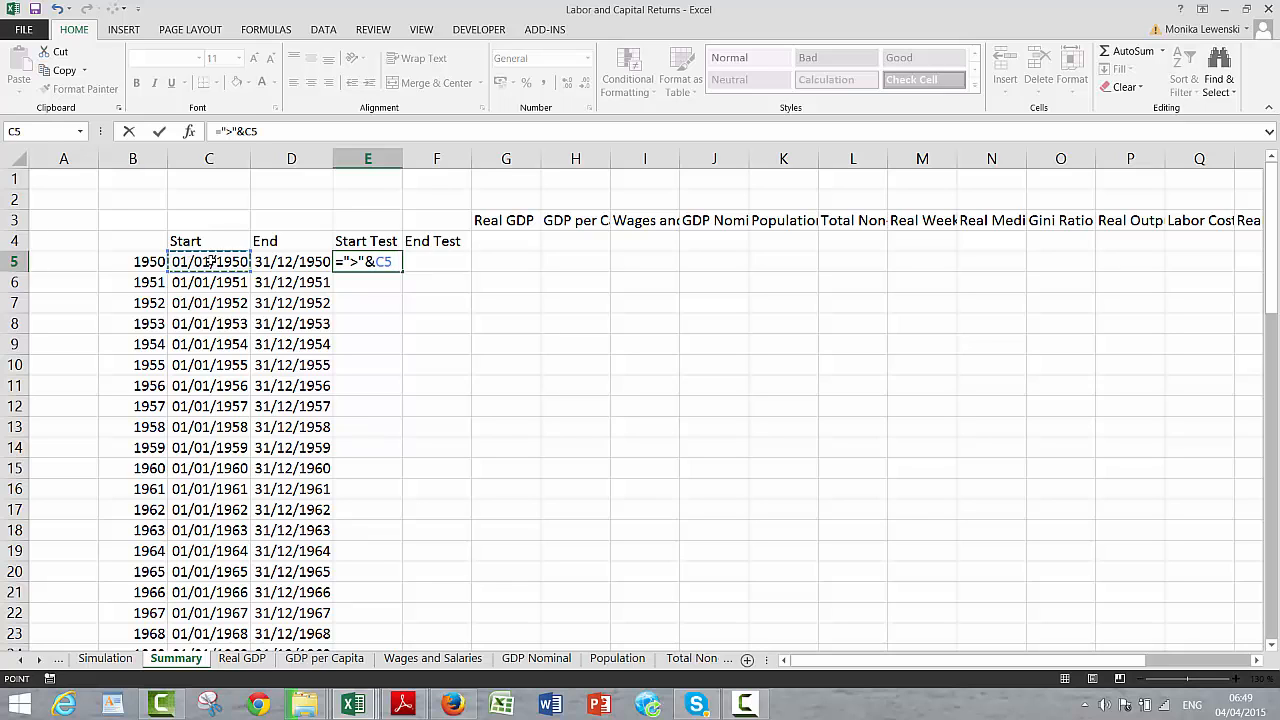
pyautogui.hotkey('ctrl', 'Return')
# Step: Enter the 1950 End Test criterion in cell F5 as ="<="&D5
pyautogui.press('Down')
pyautogui.press('Down')
pyautogui.press('Up')
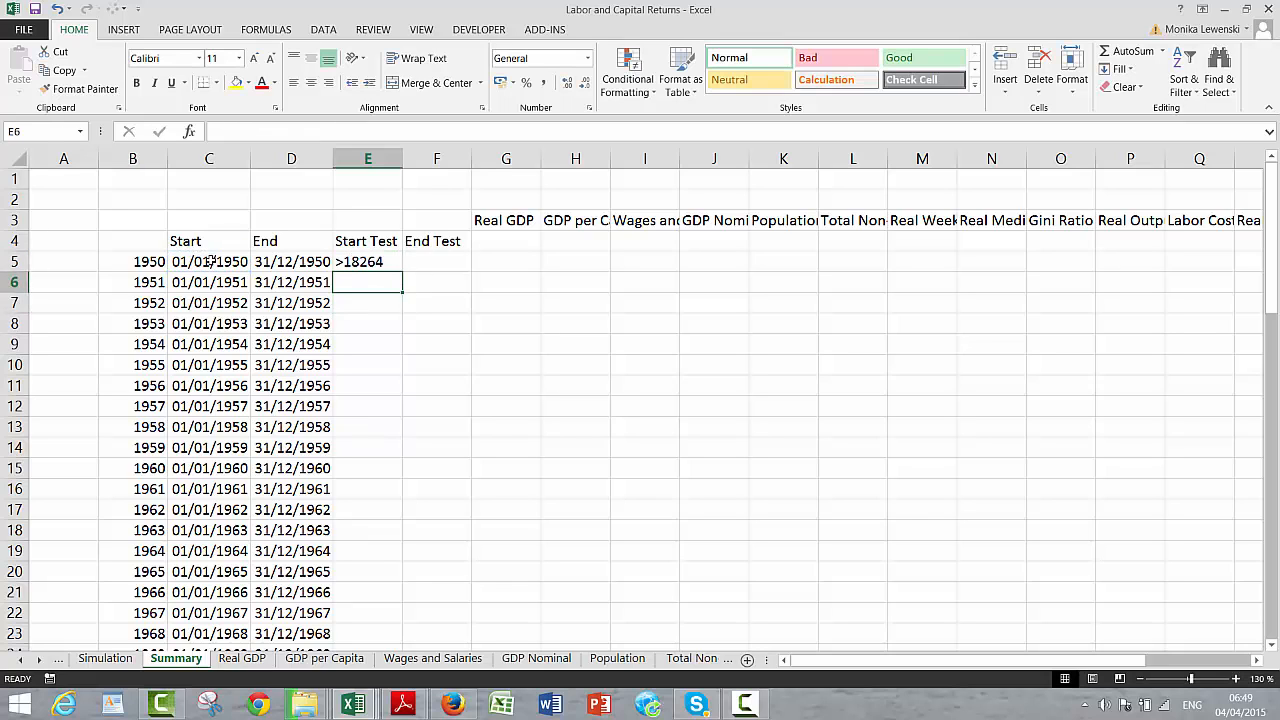
pyautogui.press('Up')
pyautogui.press('Down')
pyautogui.press('Up')
pyautogui.press('Right')
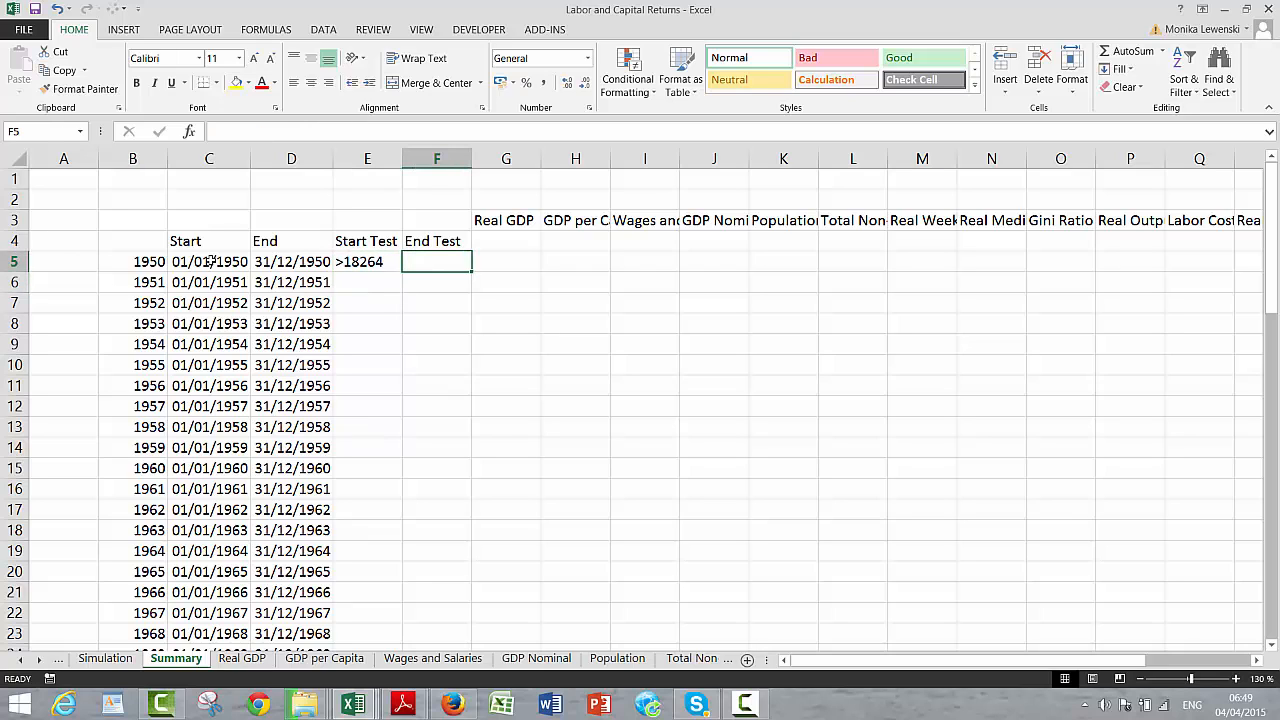
pyautogui.write('="')
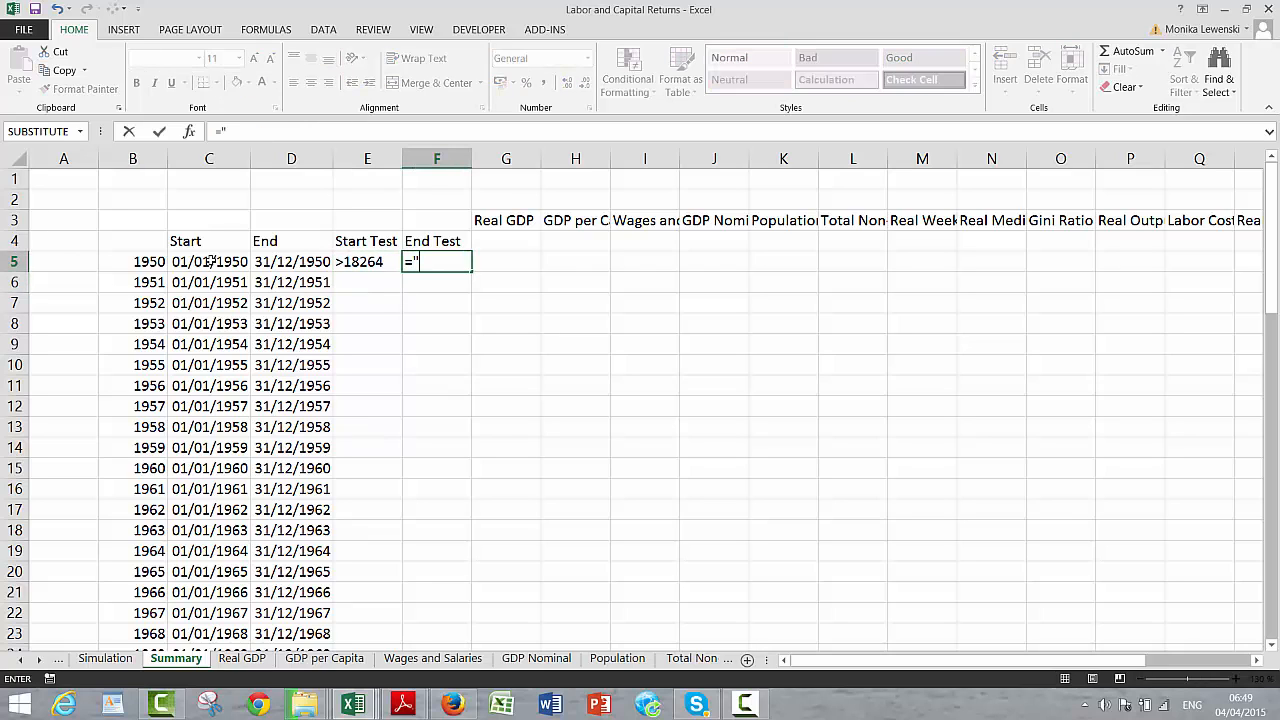
pyautogui.write('<')
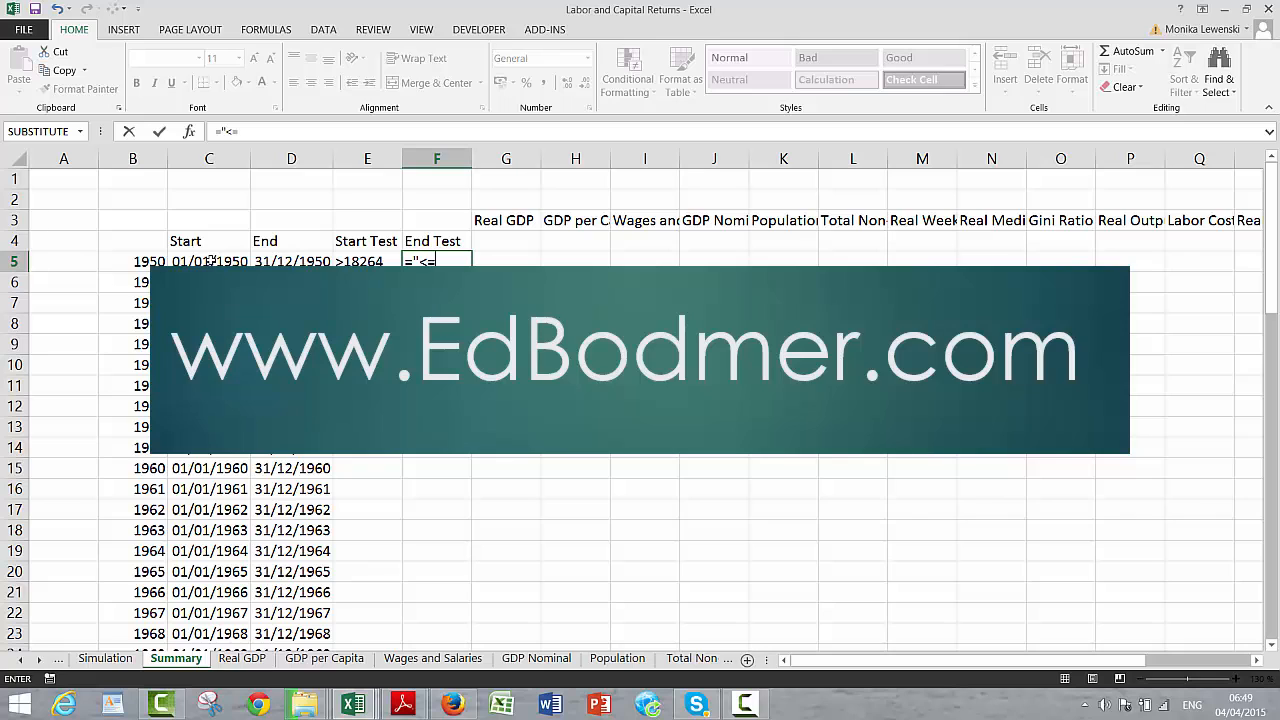
pyautogui.write('="&')
pyautogui.click(271, 261)
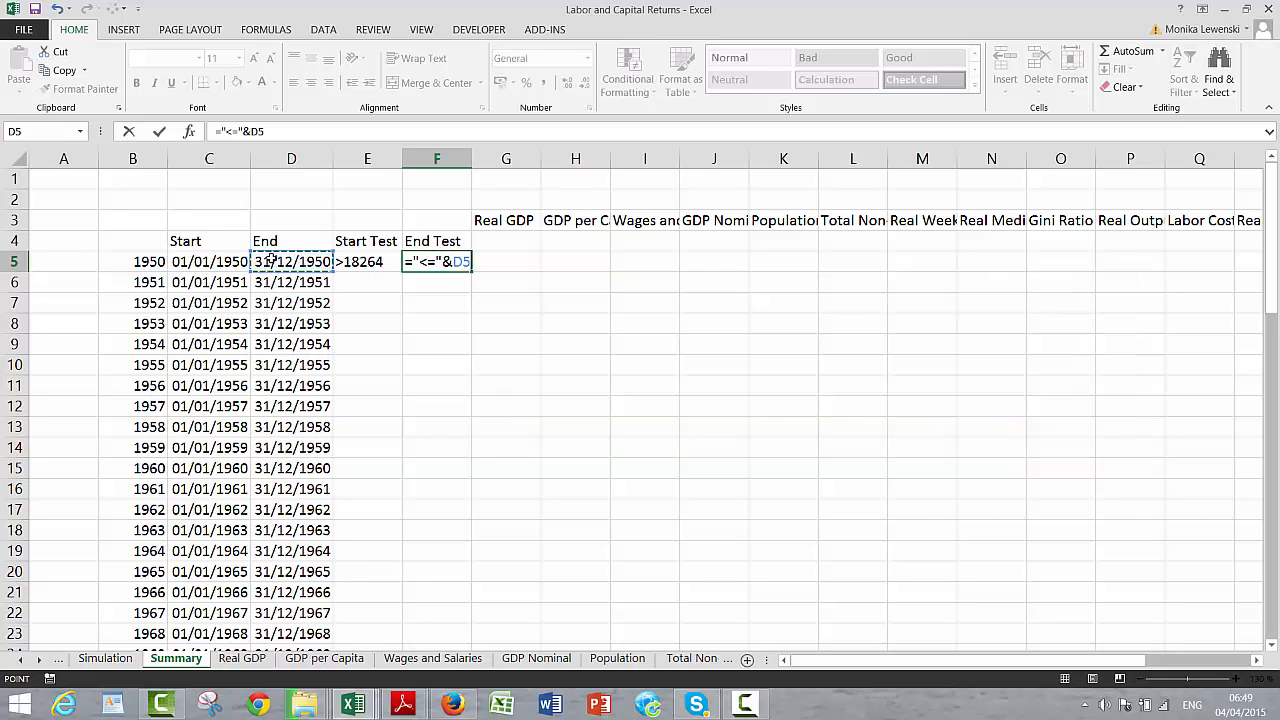
pyautogui.press('Return')
# Step: Fill the Start Test and End Test formulas from E5:F5 down through all the listed years
pyautogui.press('Up')
pyautogui.press('Up')
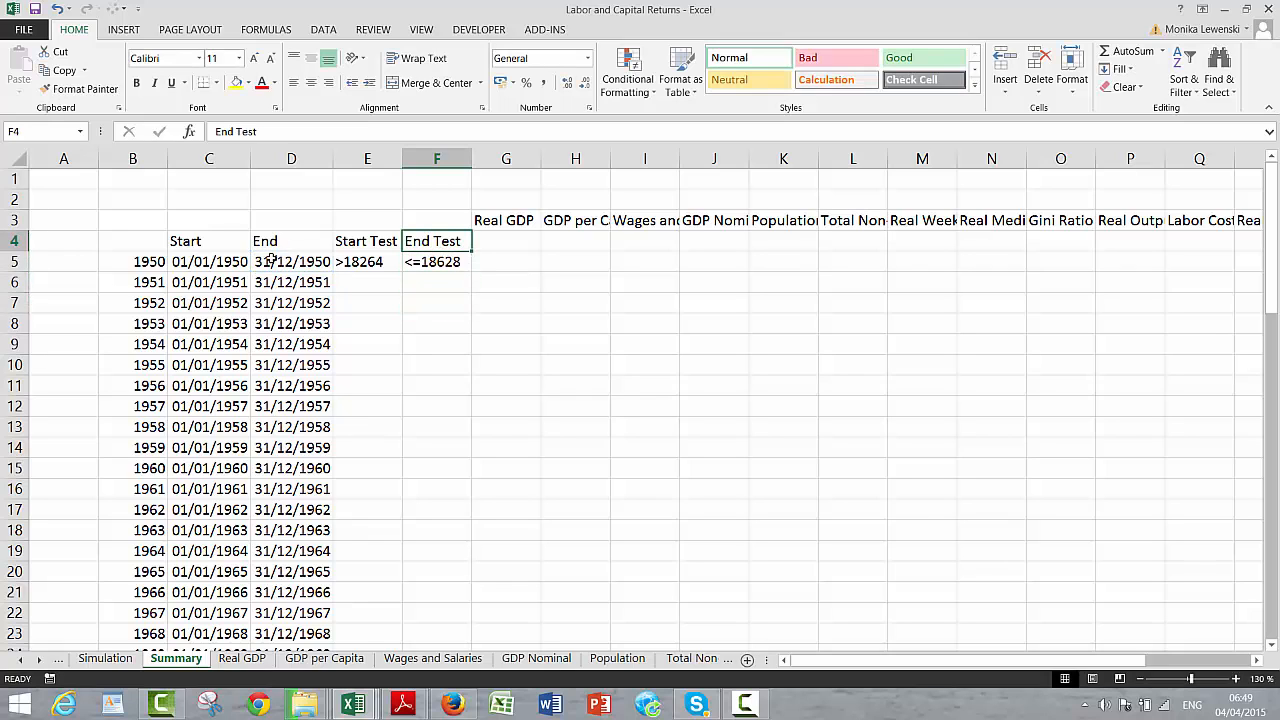
pyautogui.press('Down')
pyautogui.press('Left')
pyautogui.hotkey('shift', 'Right')
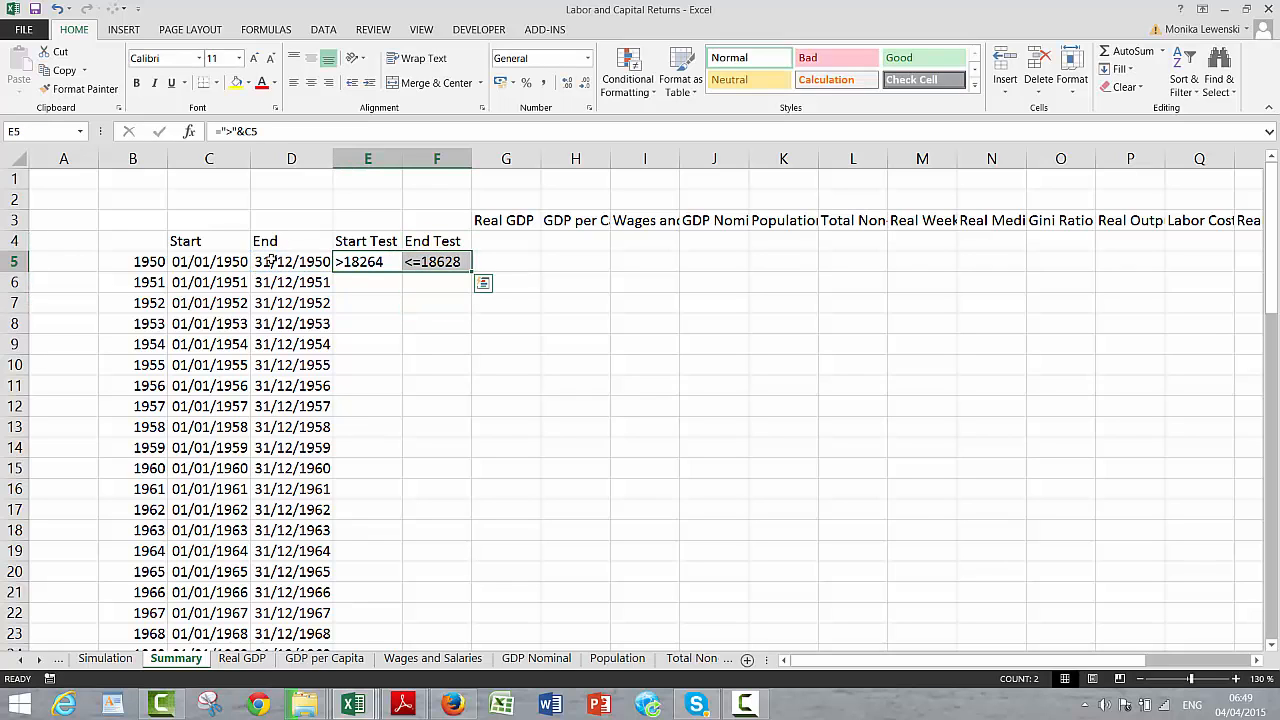
pyautogui.doubleClick(471, 272)
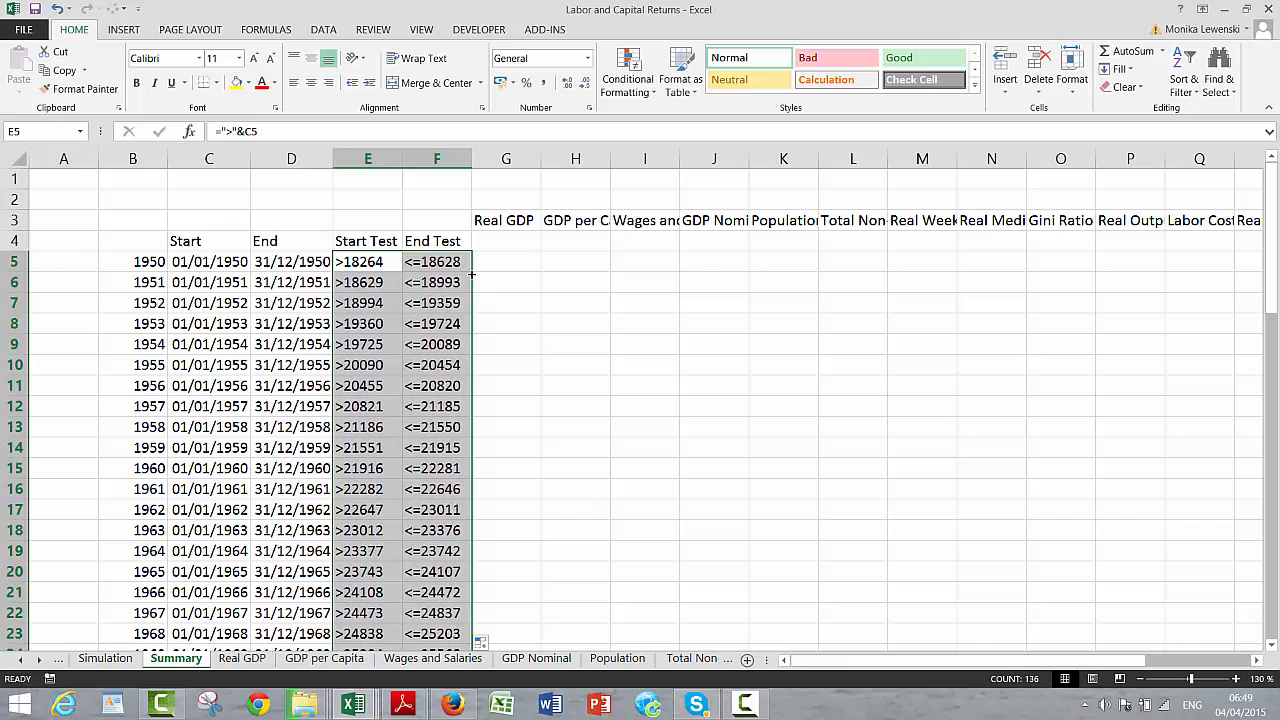
# Step: Start an AVERAGEIFS formula in cell G5 for the 1950 Real GDP average
pyautogui.press('Down')
pyautogui.press('Up')
pyautogui.press('Right')
pyautogui.press('Right')
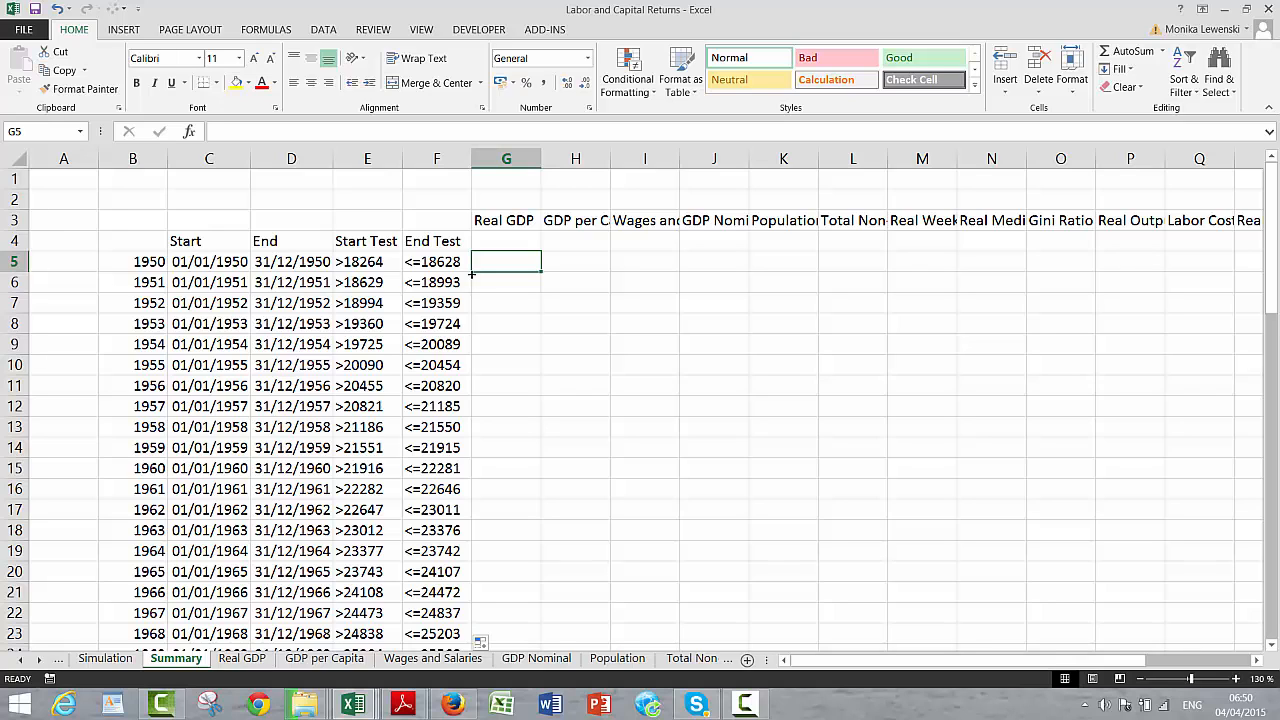
pyautogui.write('=')
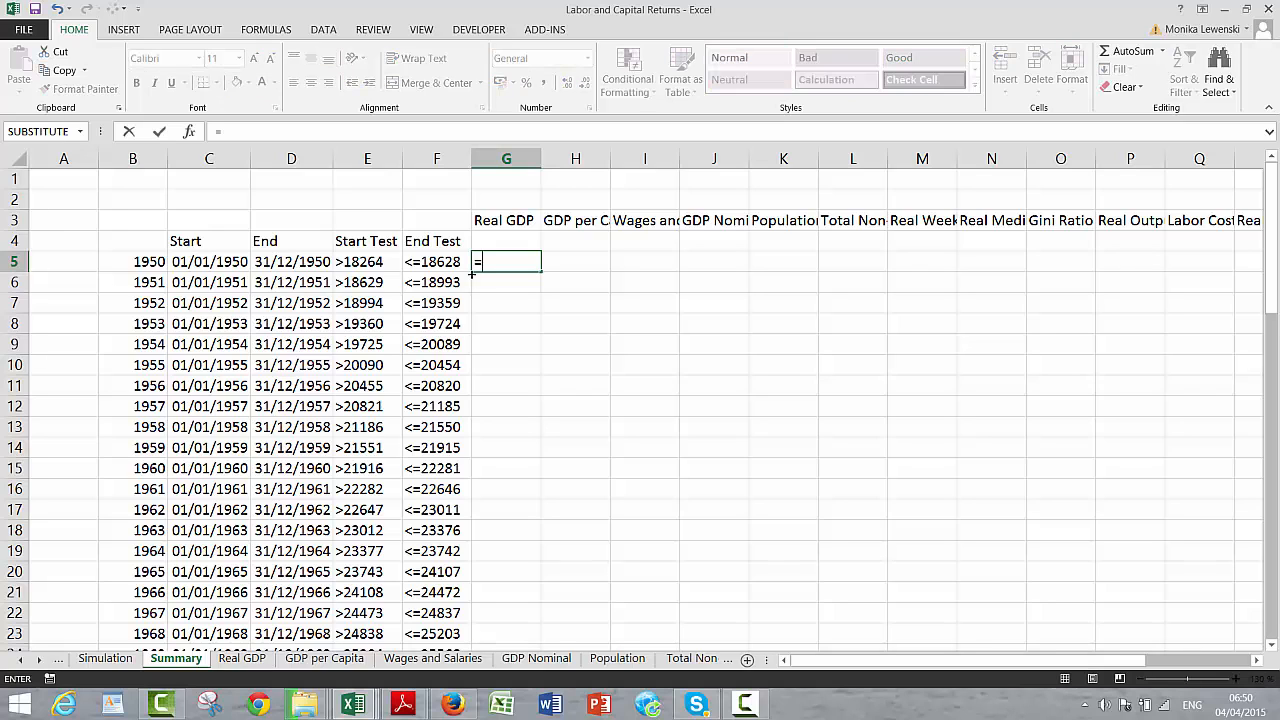
pyautogui.write('a')
pyautogui.write('age')
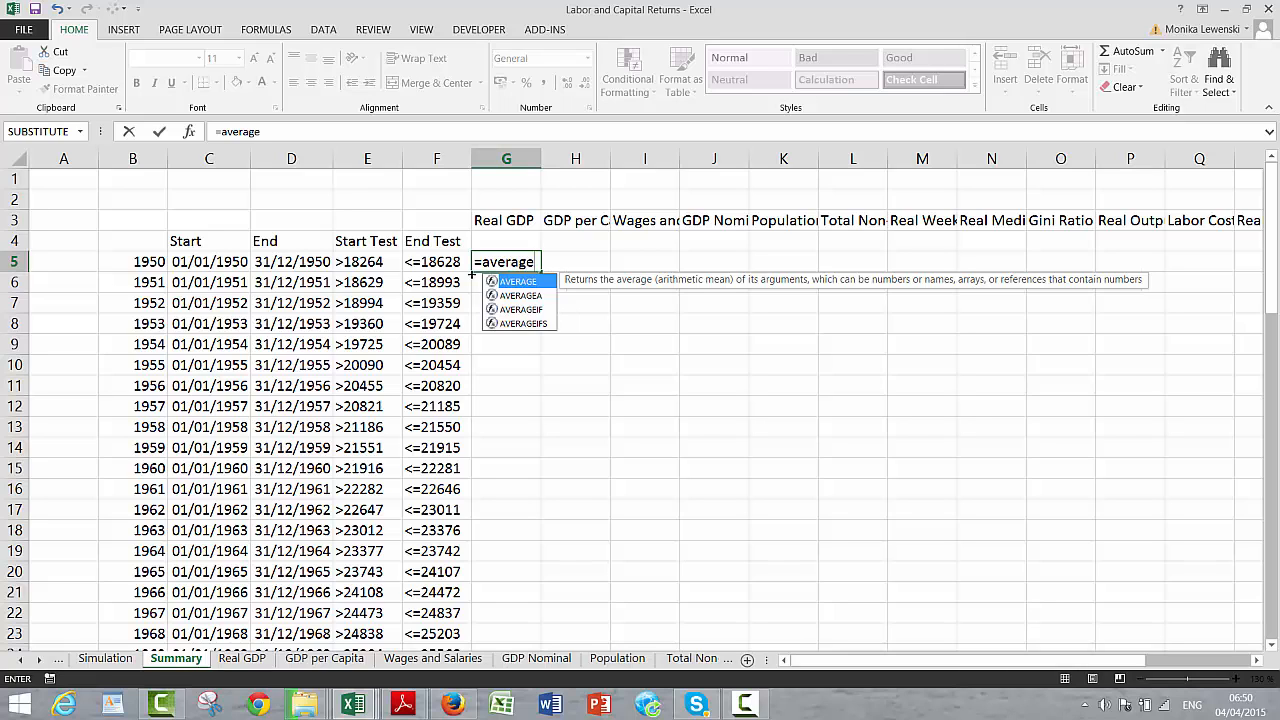
pyautogui.press('Down')
pyautogui.press('Down')
pyautogui.press('Down')
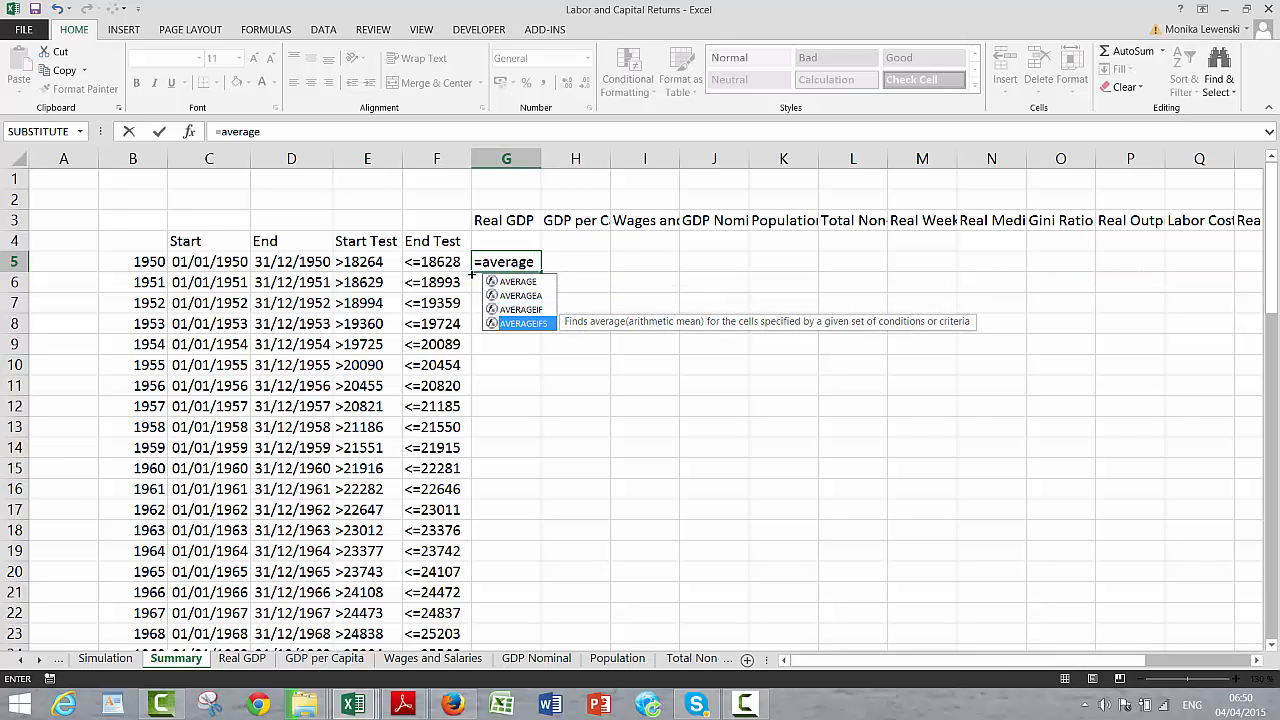
pyautogui.press('Tab')
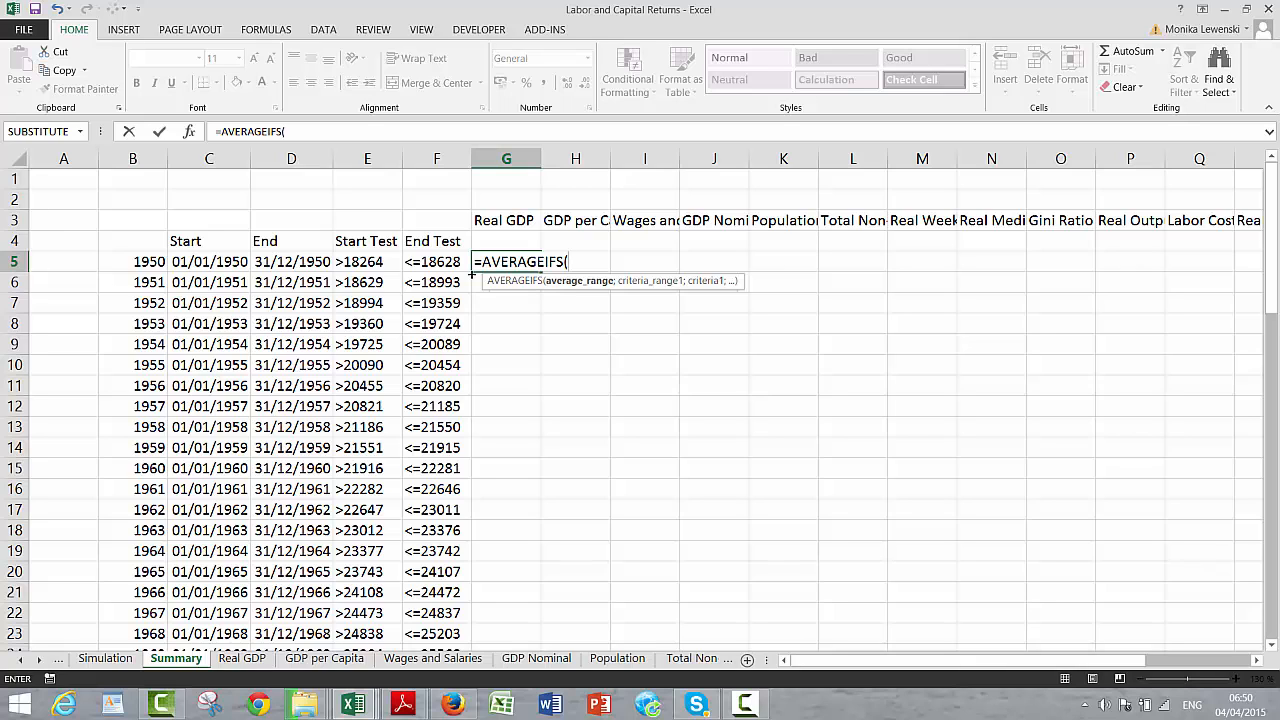
# Step: Begin the average range with INDIRECT, joining an opening apostrophe to the sheet name in G$3 with the row locked
pyautogui.write('indir')
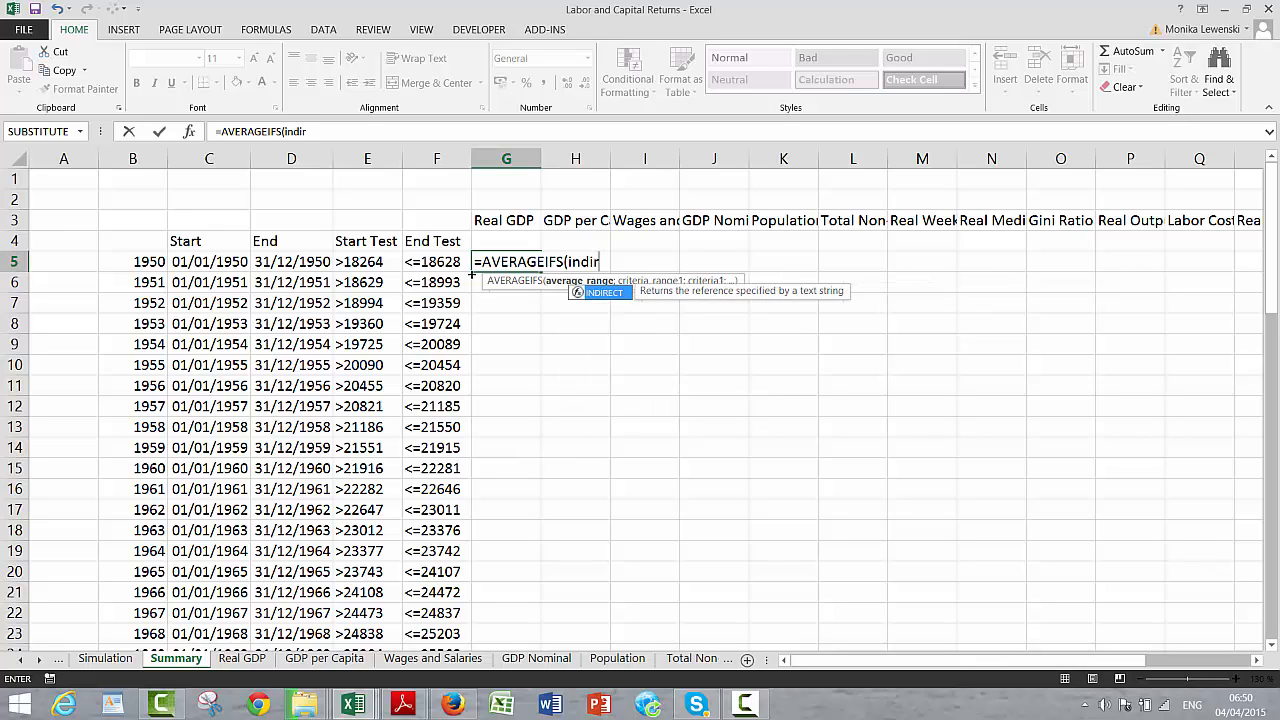
pyautogui.write('ect(')
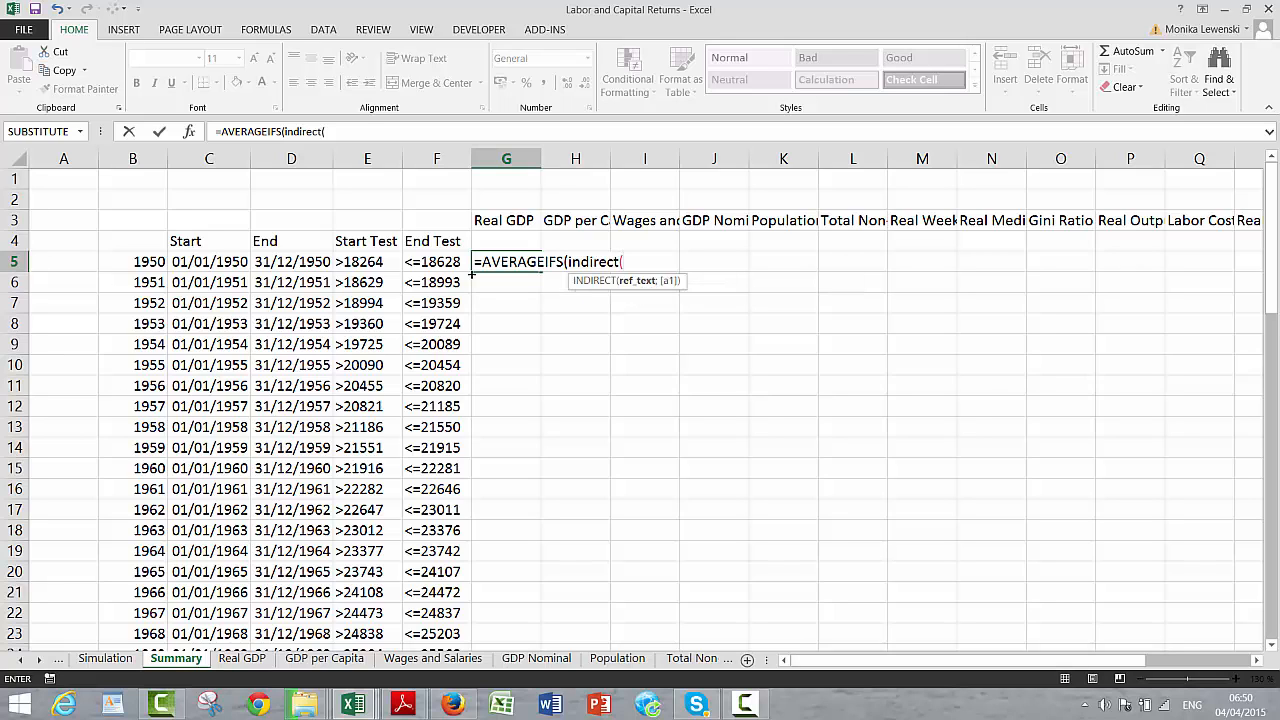
pyautogui.write('"')
pyautogui.write('"')
pyautogui.write('"&')
pyautogui.click(494, 220)
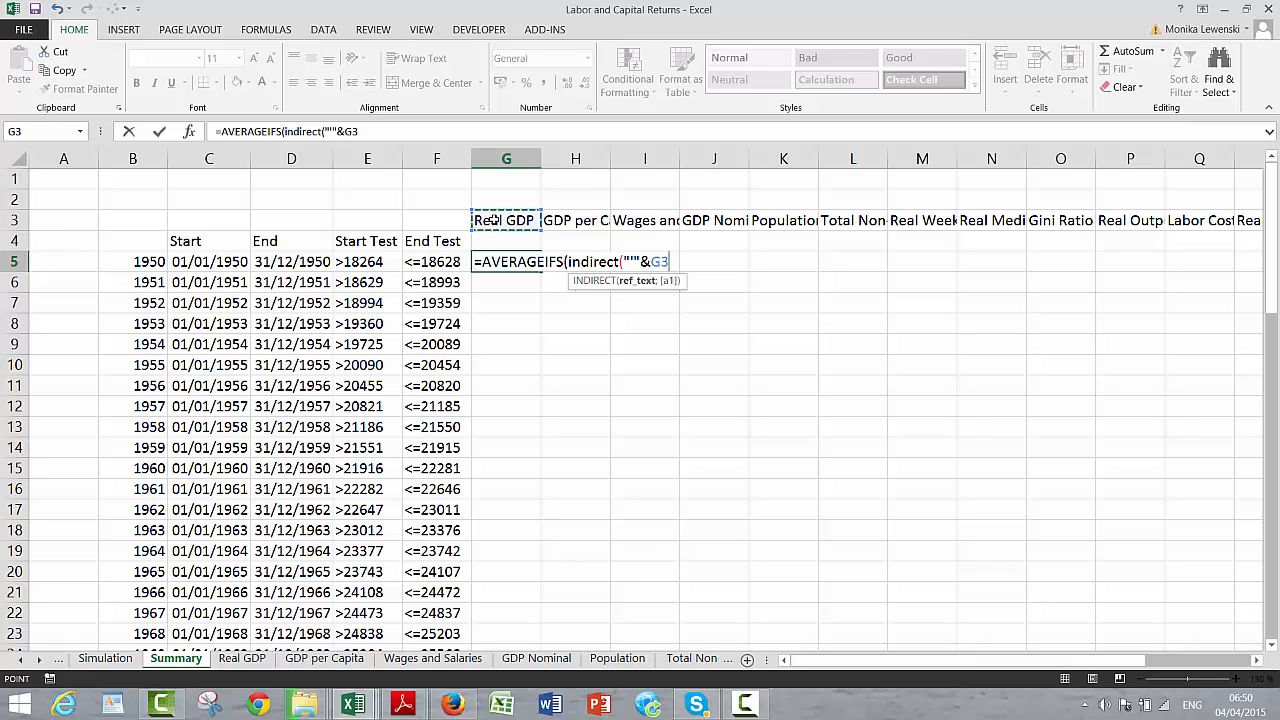
pyautogui.press('F4')
pyautogui.press('F3')
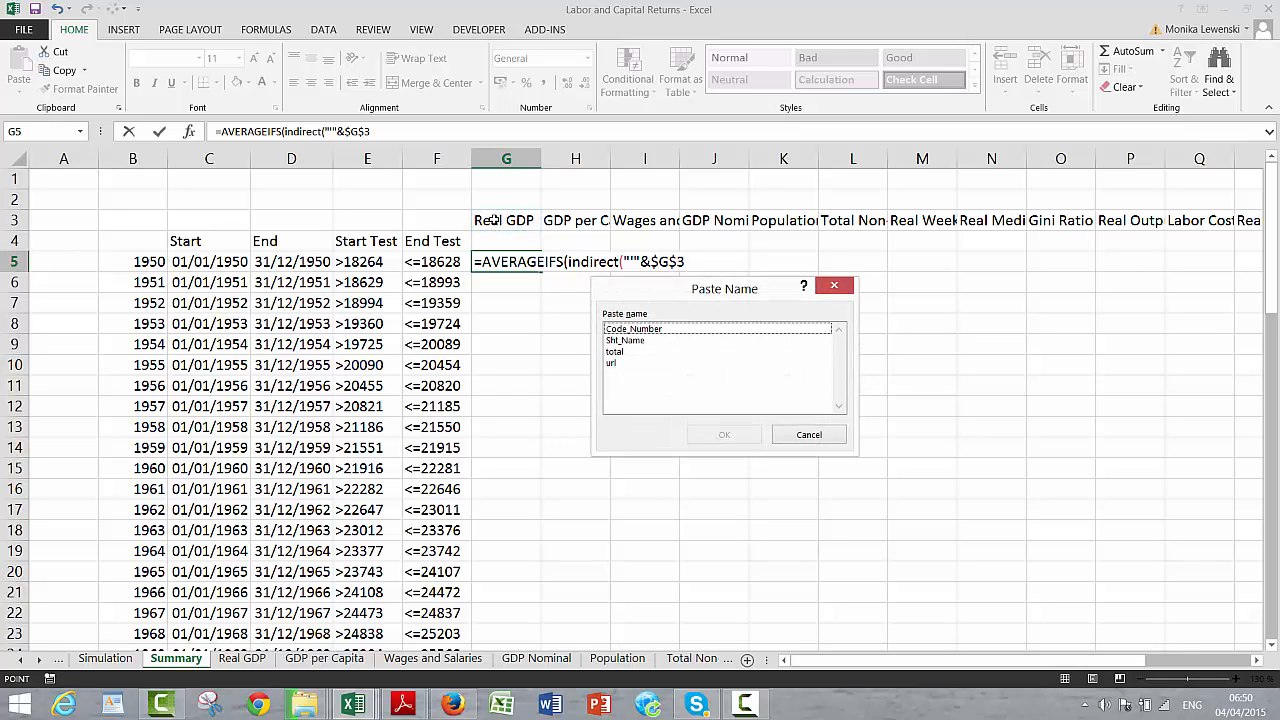
pyautogui.press('Escape')
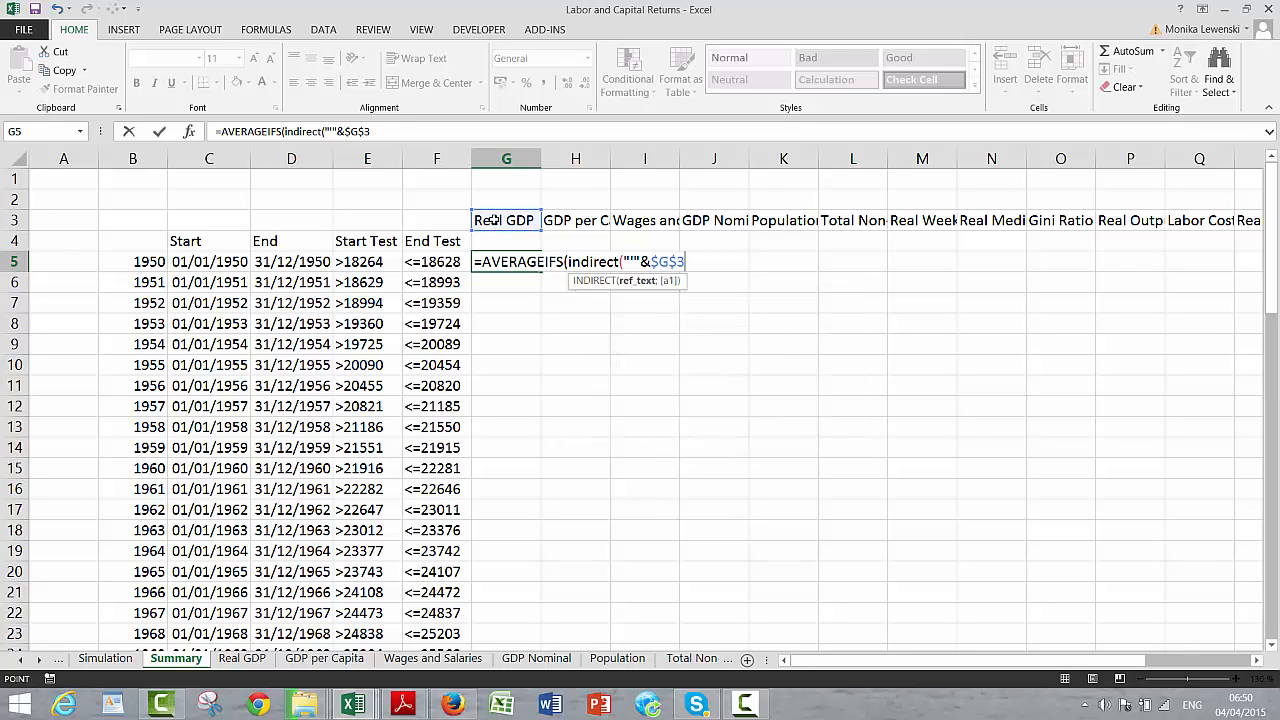
pyautogui.press('F4')
# Step: Complete the average range as INDIRECT("'"&G$3&"'!B:B") so it points to column B of the named sheet
pyautogui.write('&"\'!')
pyautogui.write('B:')
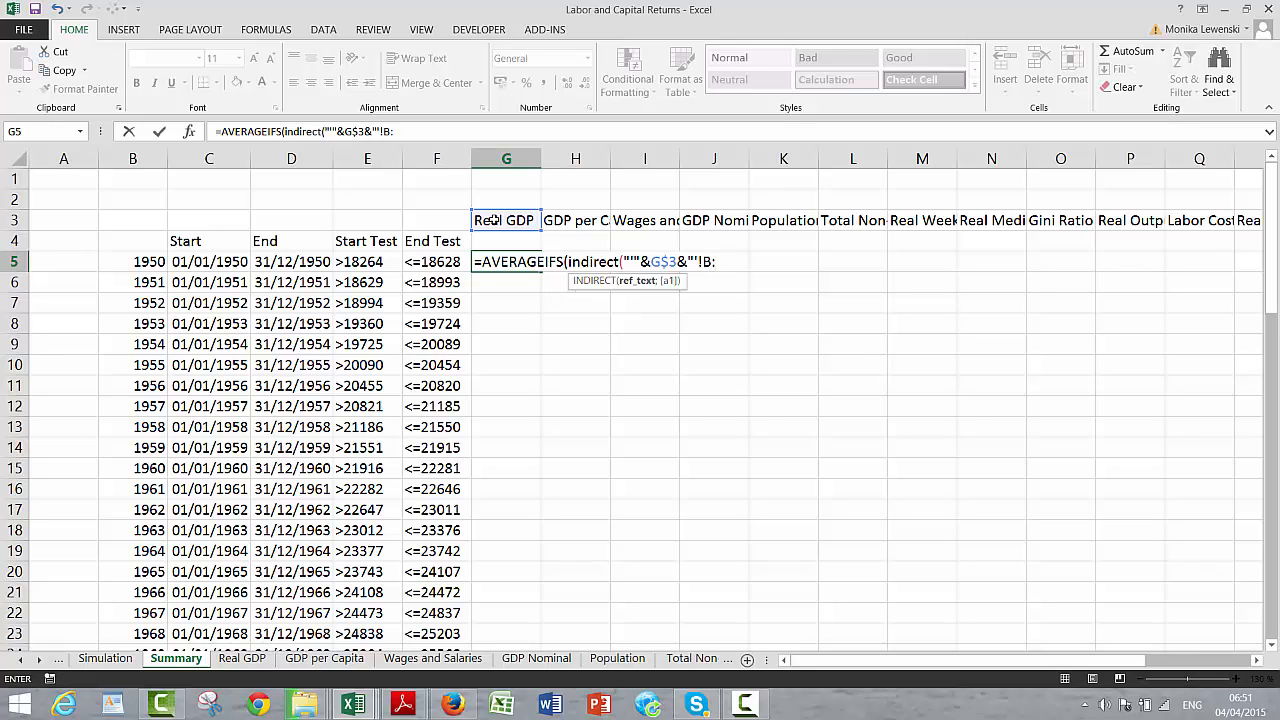
pyautogui.write('B')
pyautogui.write('"&')
pyautogui.press('BackSpace')
pyautogui.write(')')
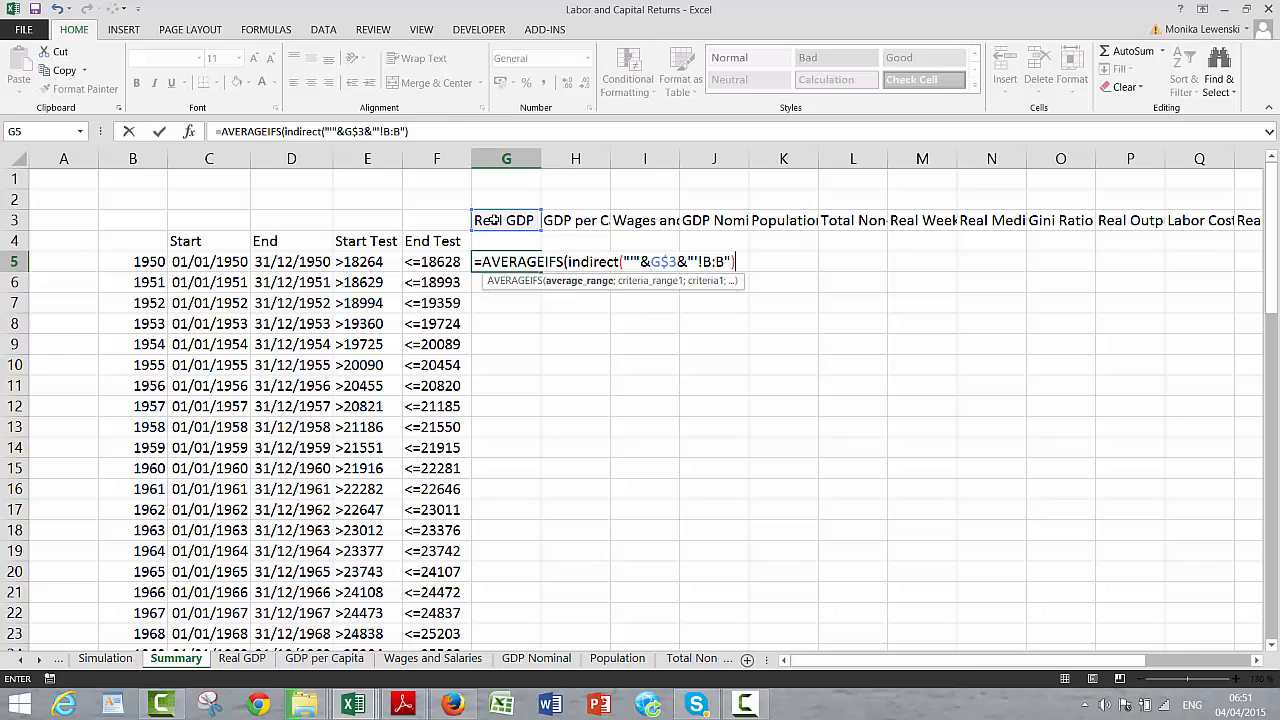
pyautogui.write(';')
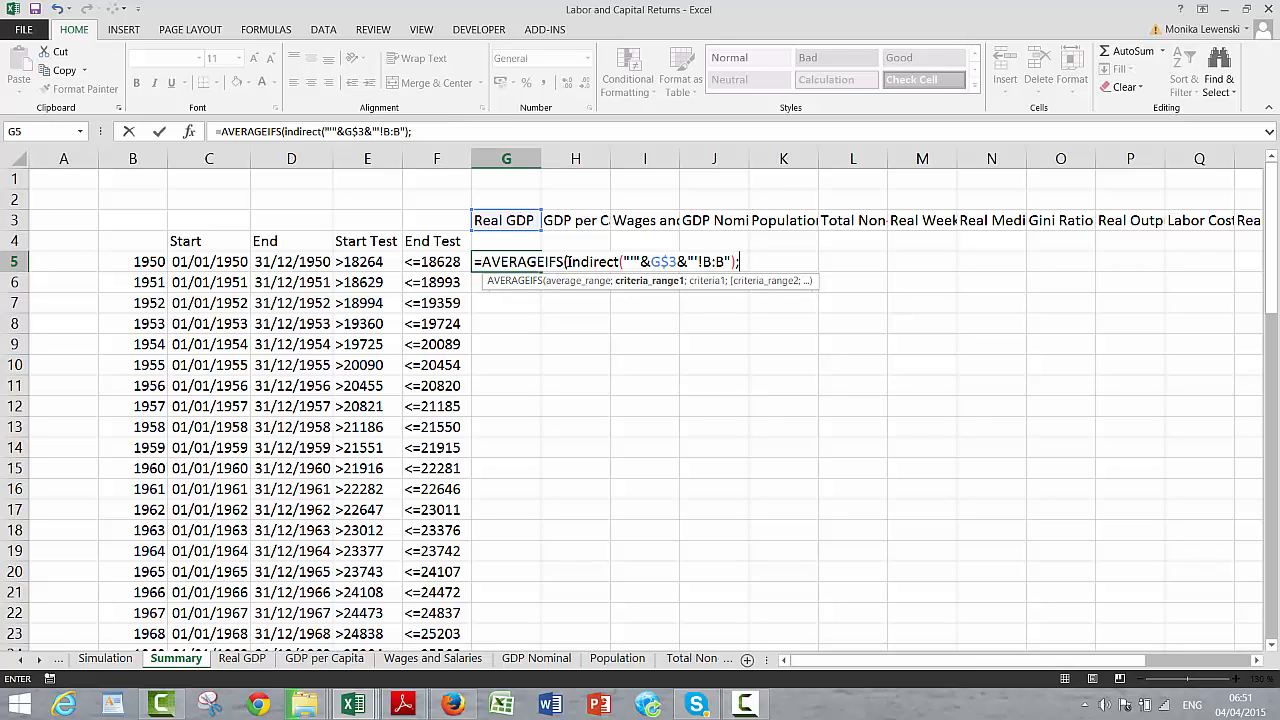
# Step: Copy the INDIRECT expression for the average range and reuse it as the first criteria range
pyautogui.moveTo(566, 262); pyautogui.dragTo(738, 262)
pyautogui.hotkey('ctrl', 'c')
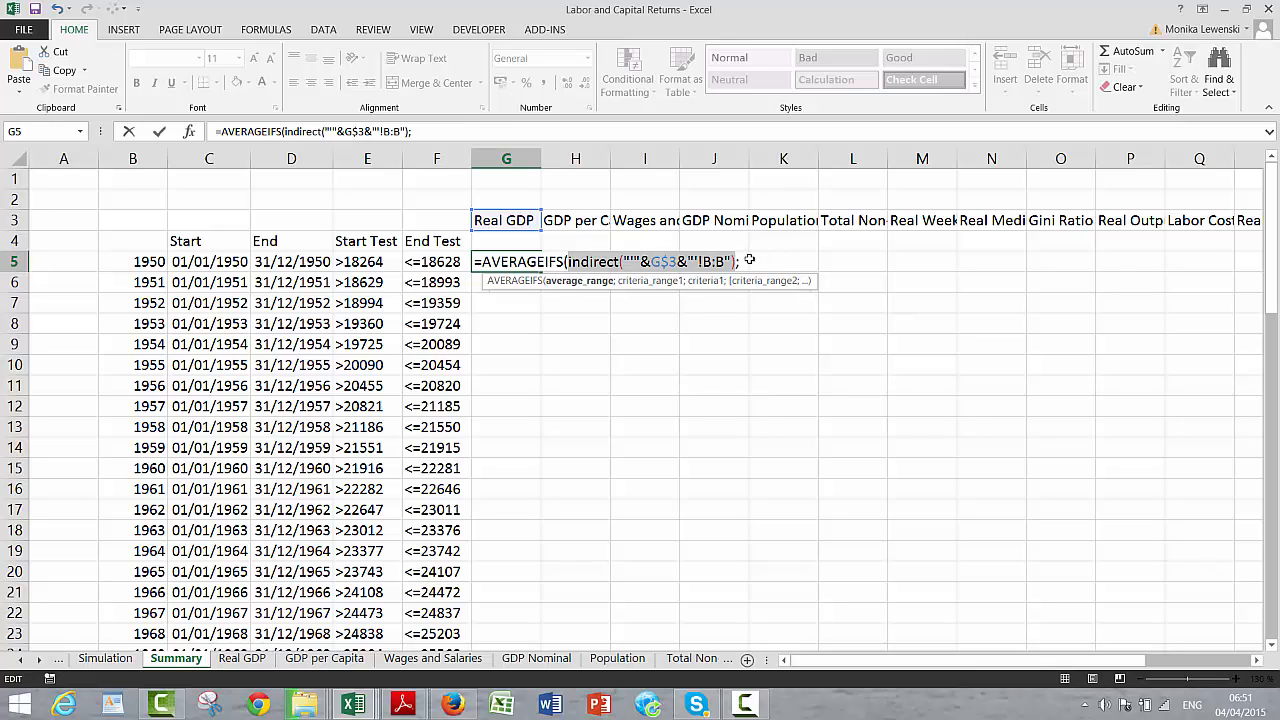
pyautogui.click(746, 262)
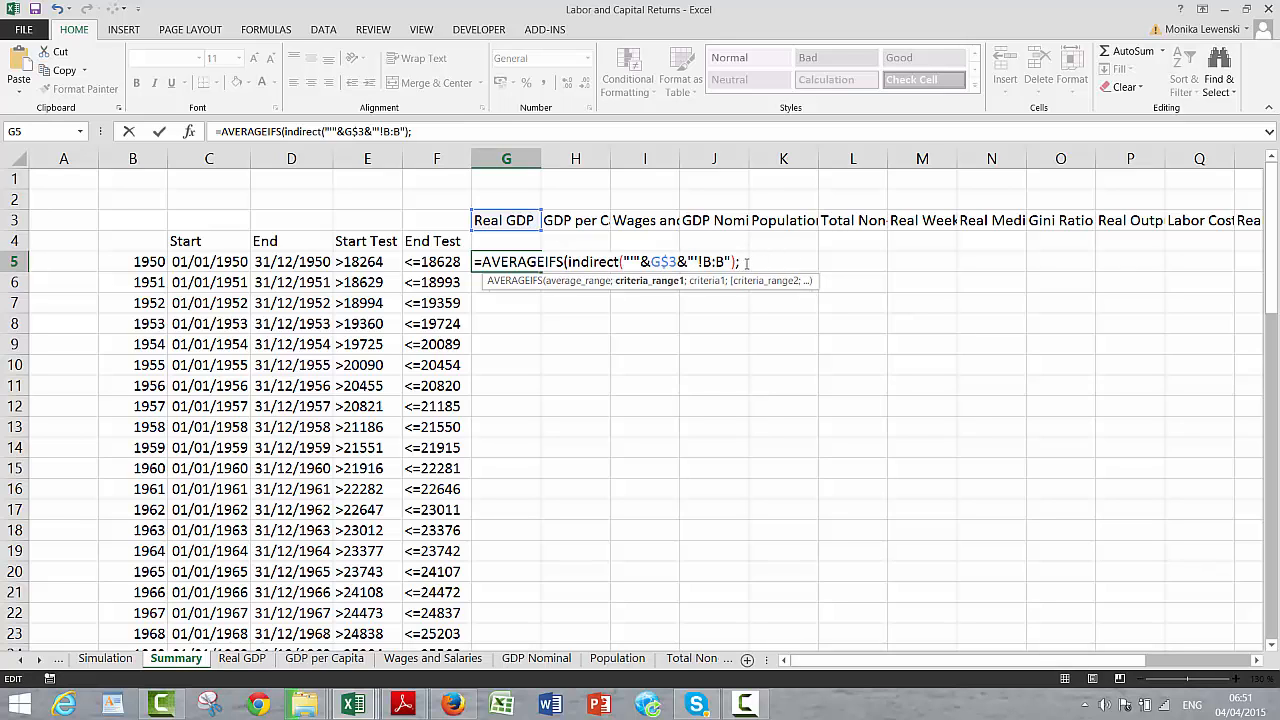
pyautogui.hotkey('ctrl', 'v')
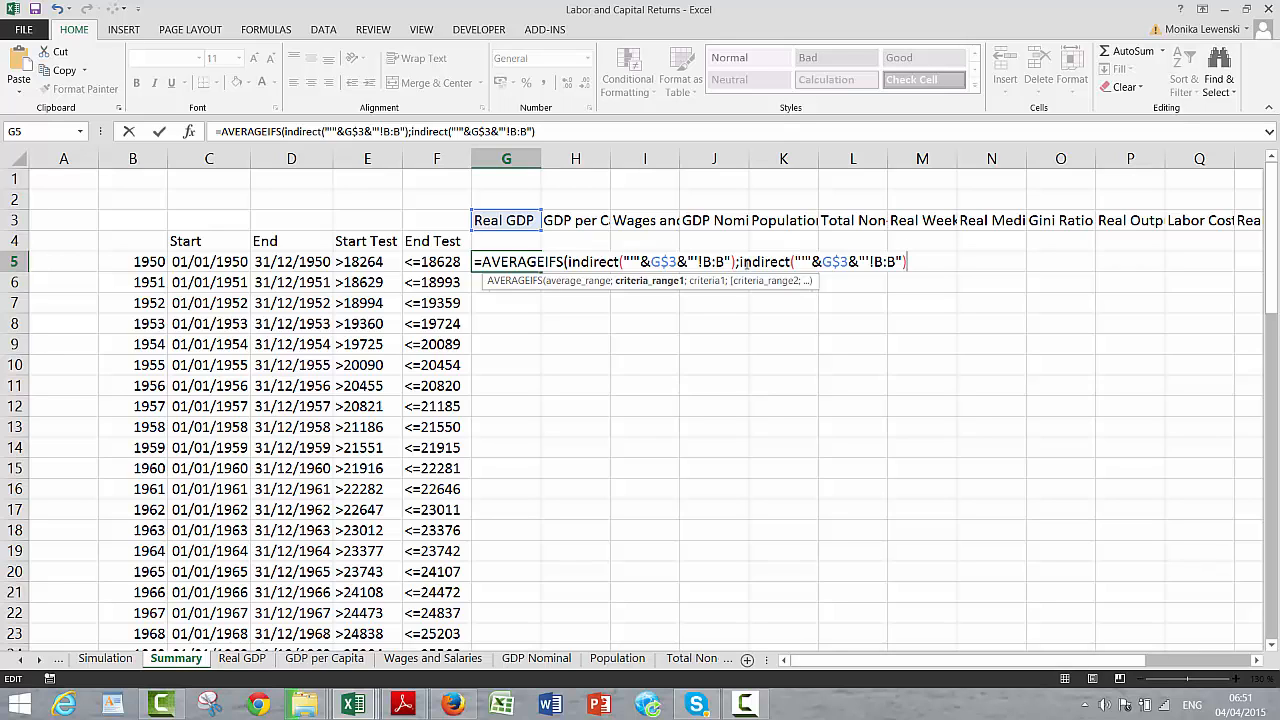
pyautogui.write(';')
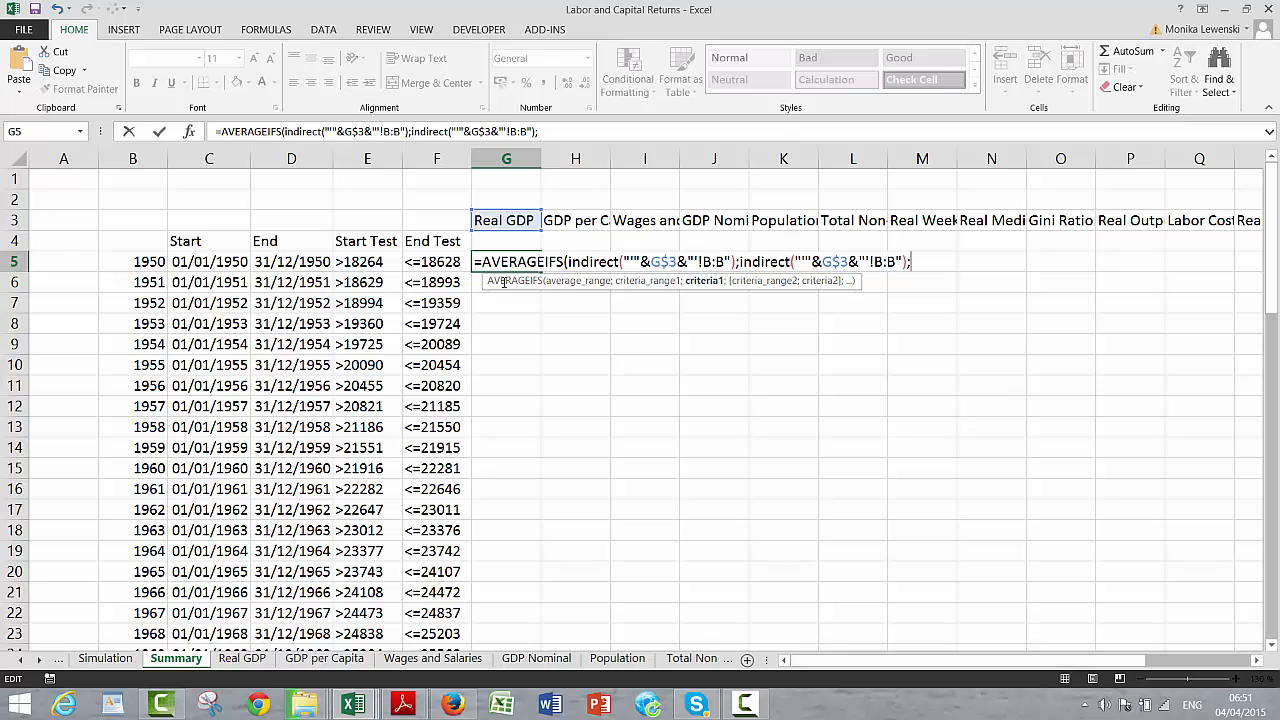
# Step: Add the 1950 Start Test cell as the first criterion, with its column locked as $E5
pyautogui.click(350, 261)
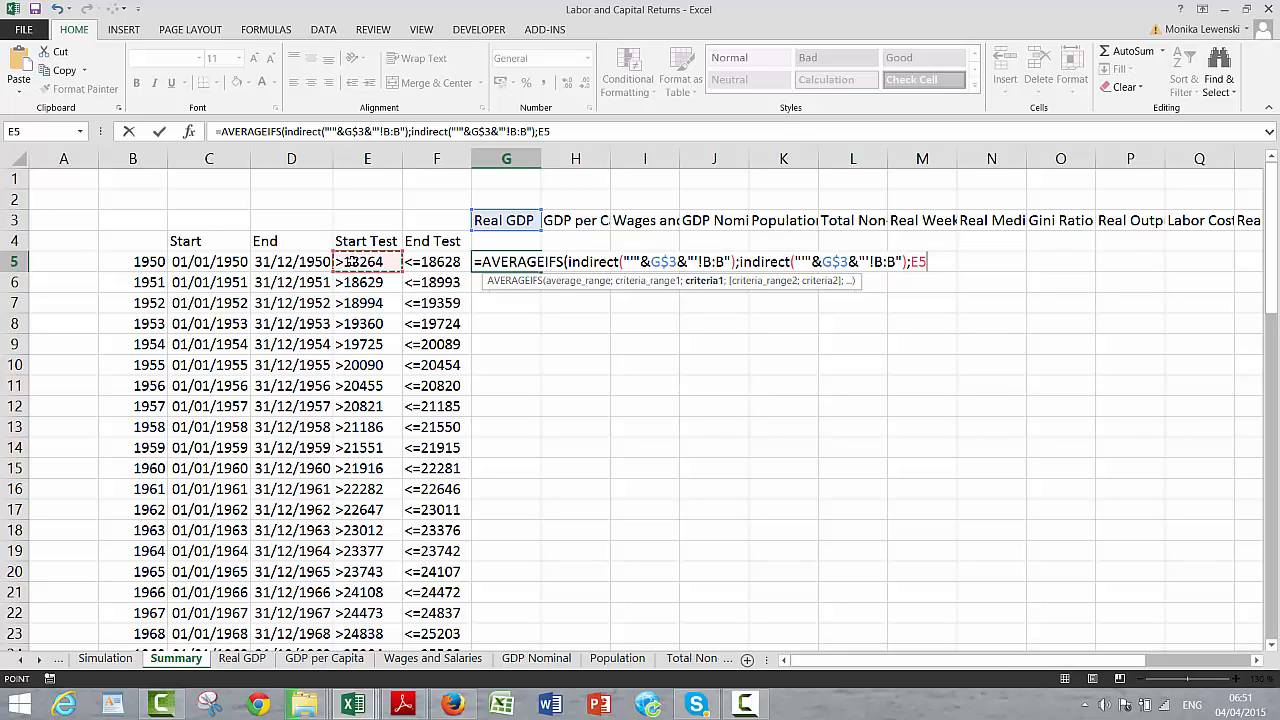
pyautogui.press('F4')
pyautogui.press('F4')
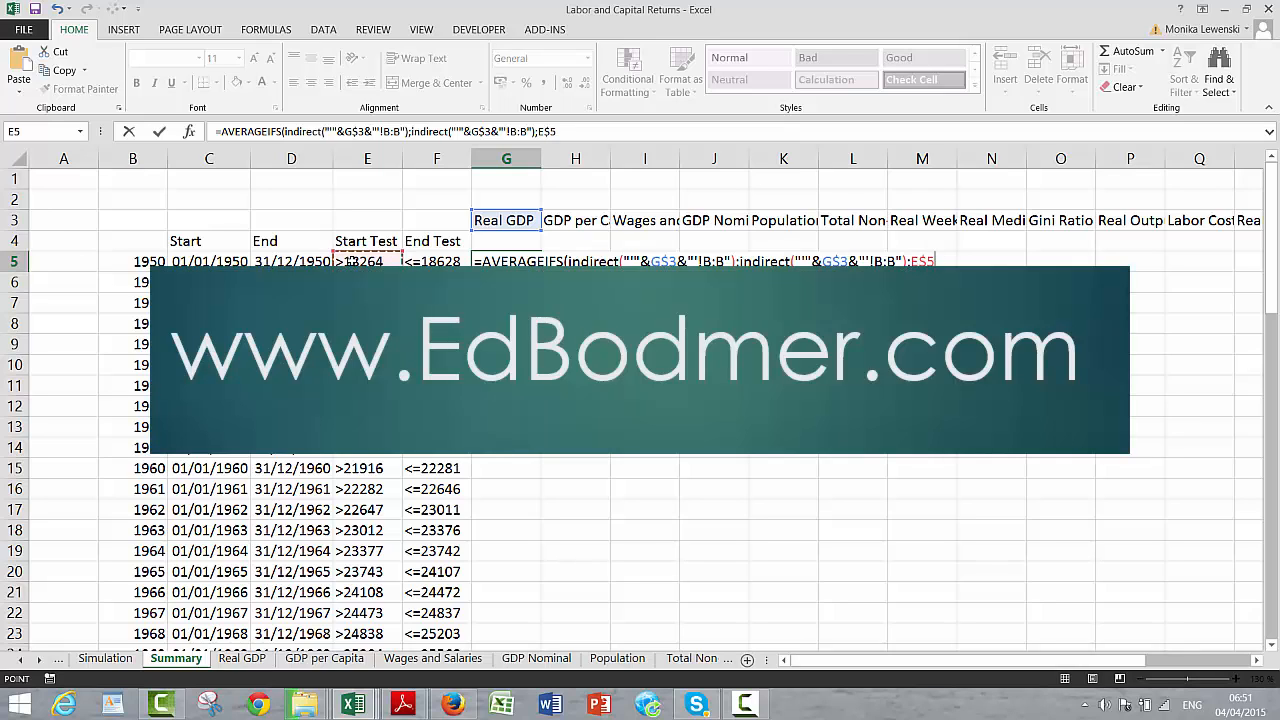
pyautogui.press('F4')
pyautogui.write(';')
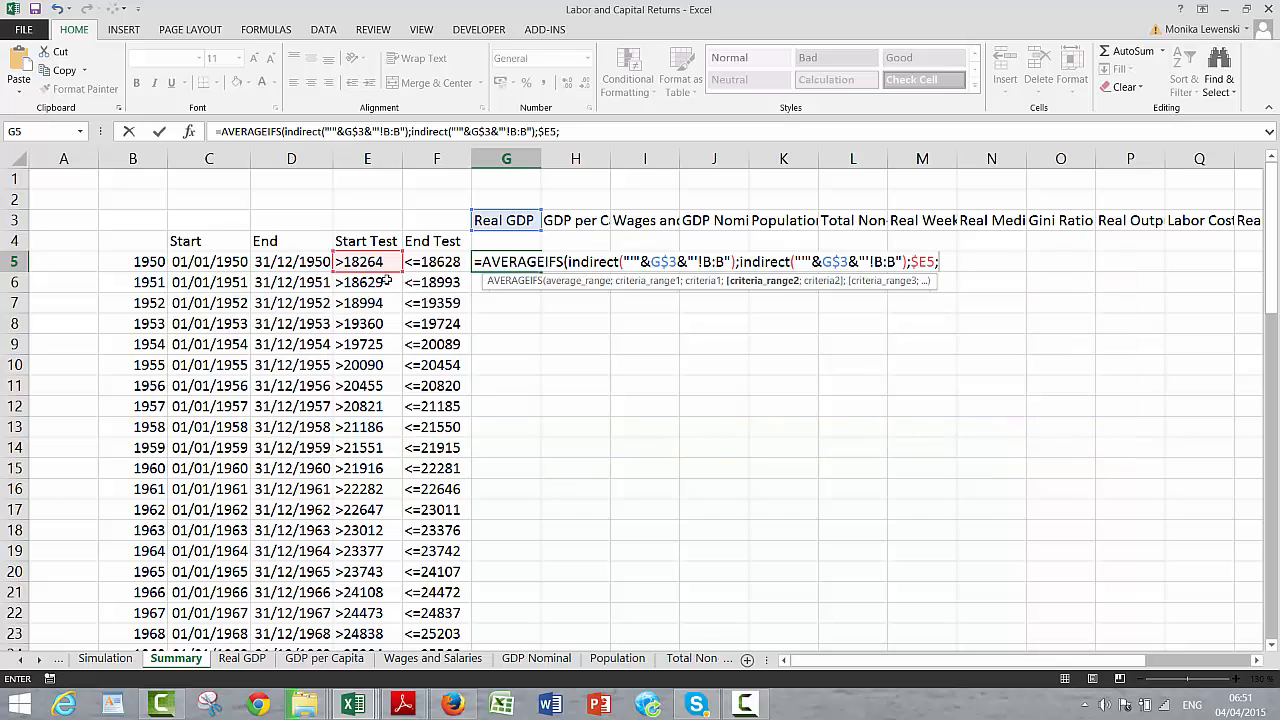
# Step: Duplicate the first criteria range and its $E5 criterion at the end of the formula as the second pair
pyautogui.click(738, 261)
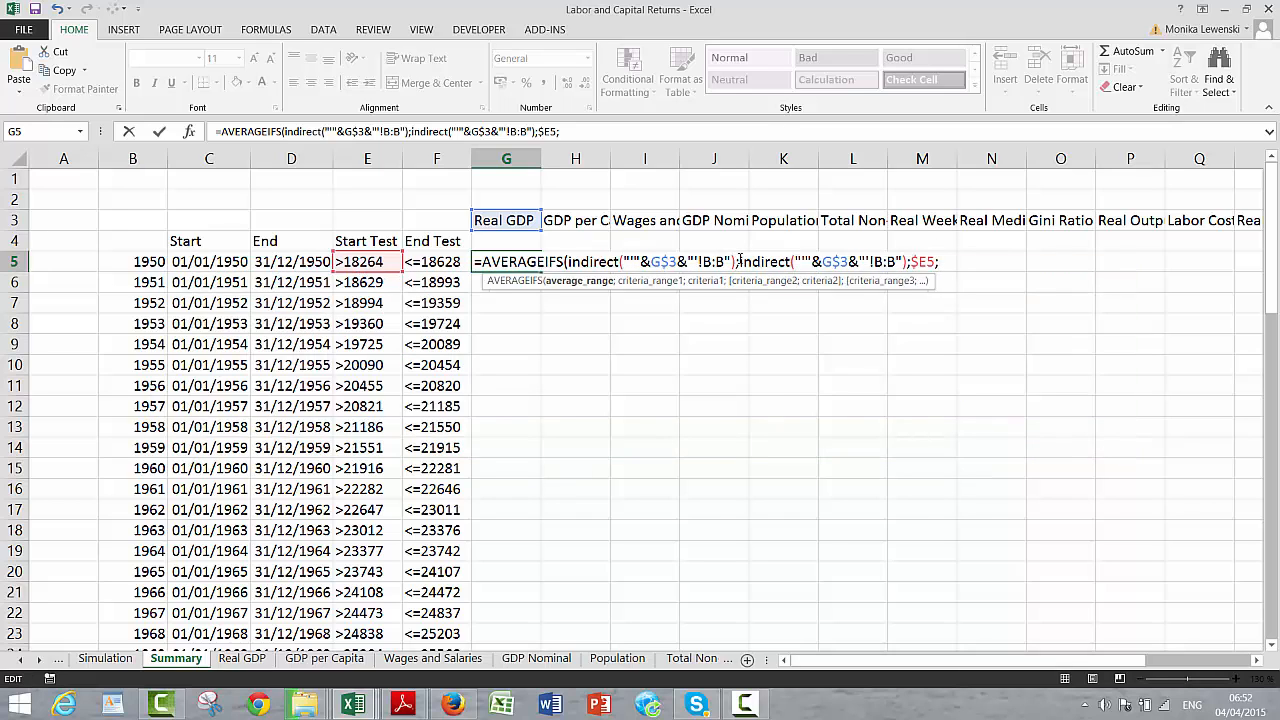
pyautogui.moveTo(740, 261); pyautogui.dragTo(940, 254)
pyautogui.hotkey('ctrl', 'c')
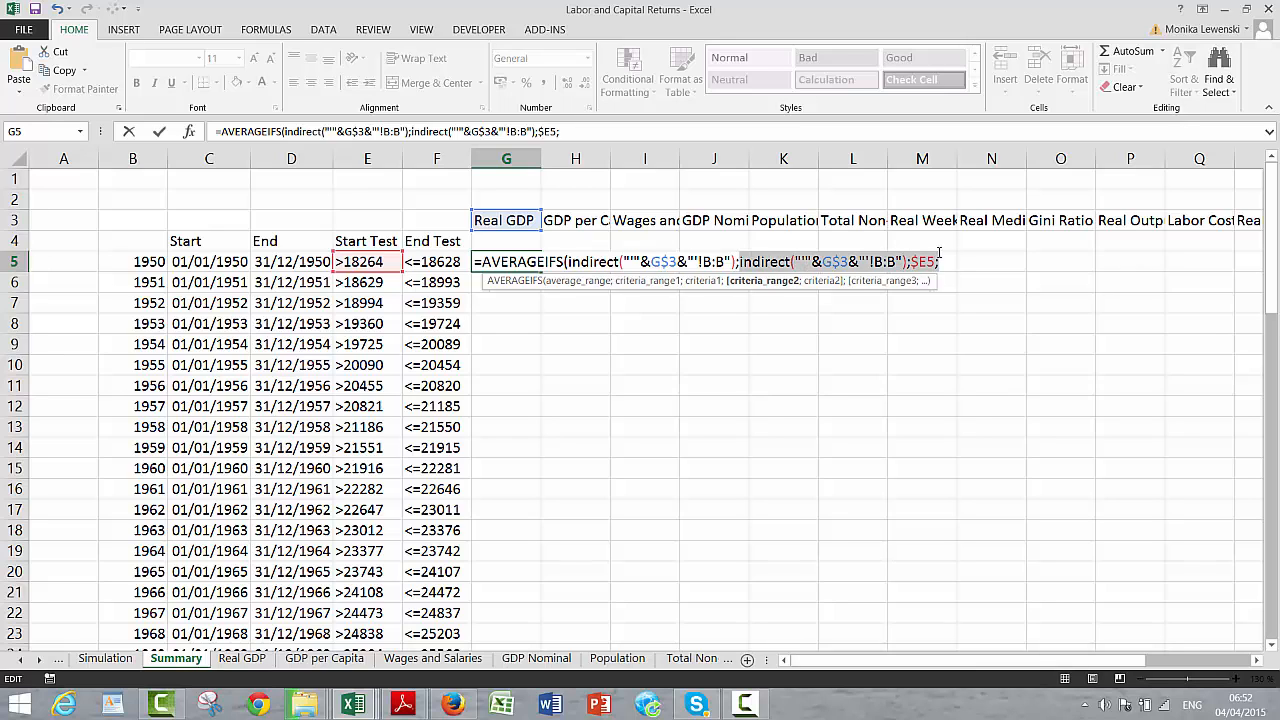
pyautogui.click(946, 263)
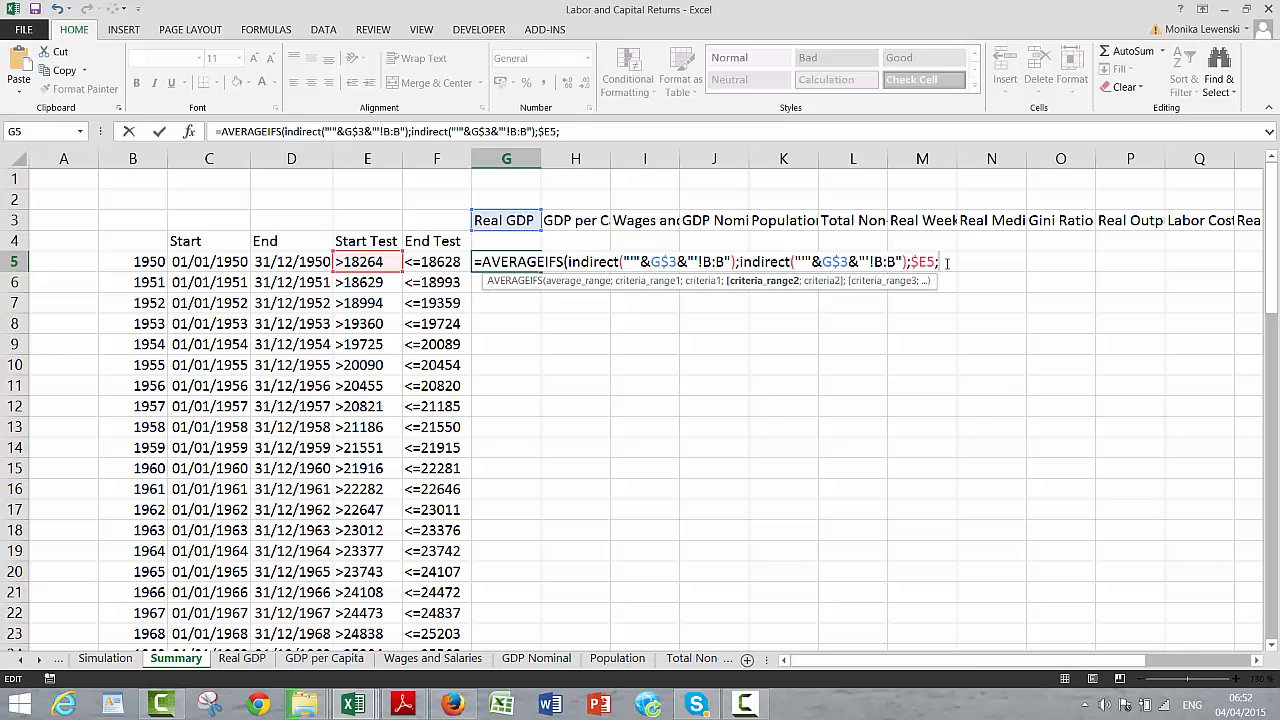
pyautogui.hotkey('ctrl', 'v')
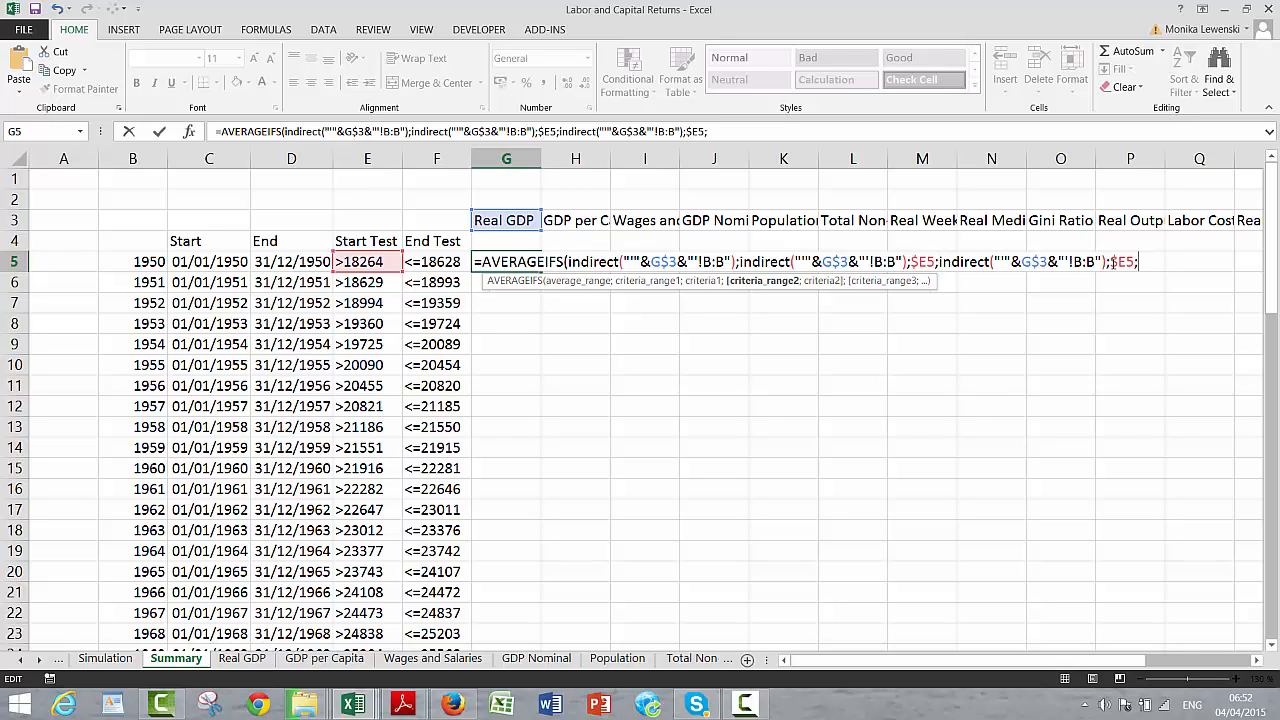
# Step: Remove the copied $E5 reference from the second criterion of the AVERAGEIFS formula
pyautogui.click(1131, 261)
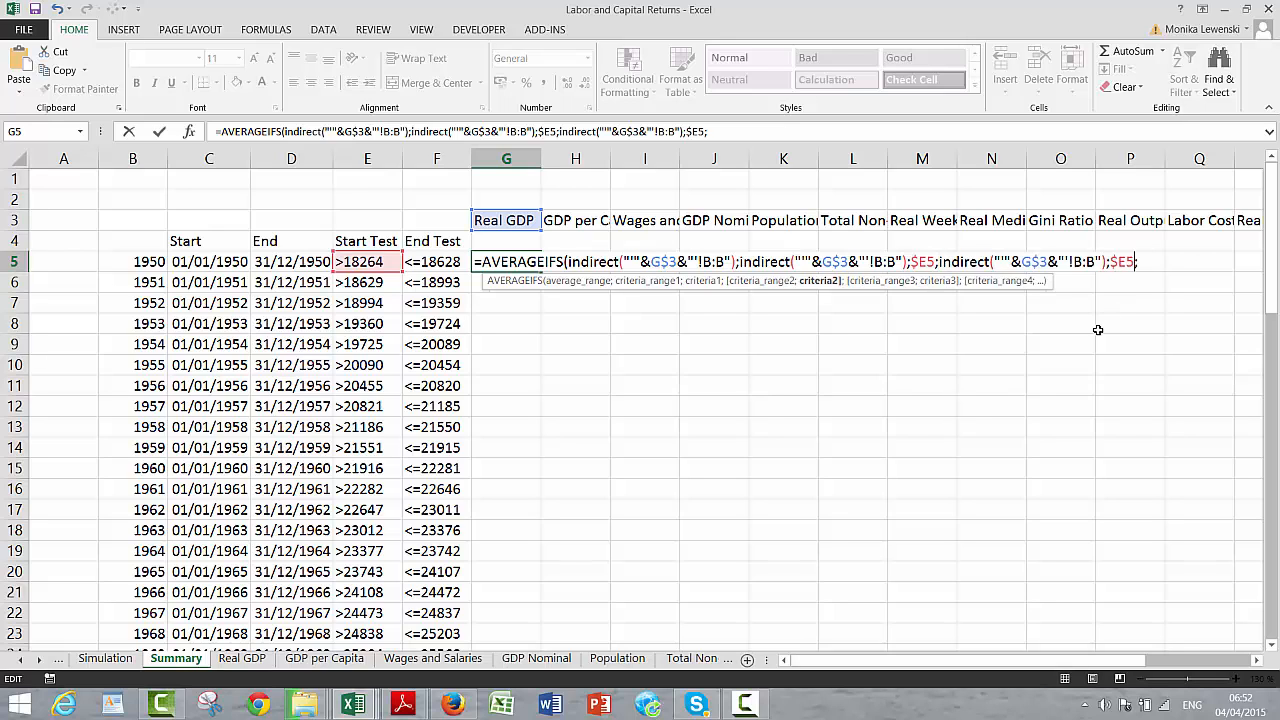
pyautogui.press('BackSpace')
pyautogui.write('6')
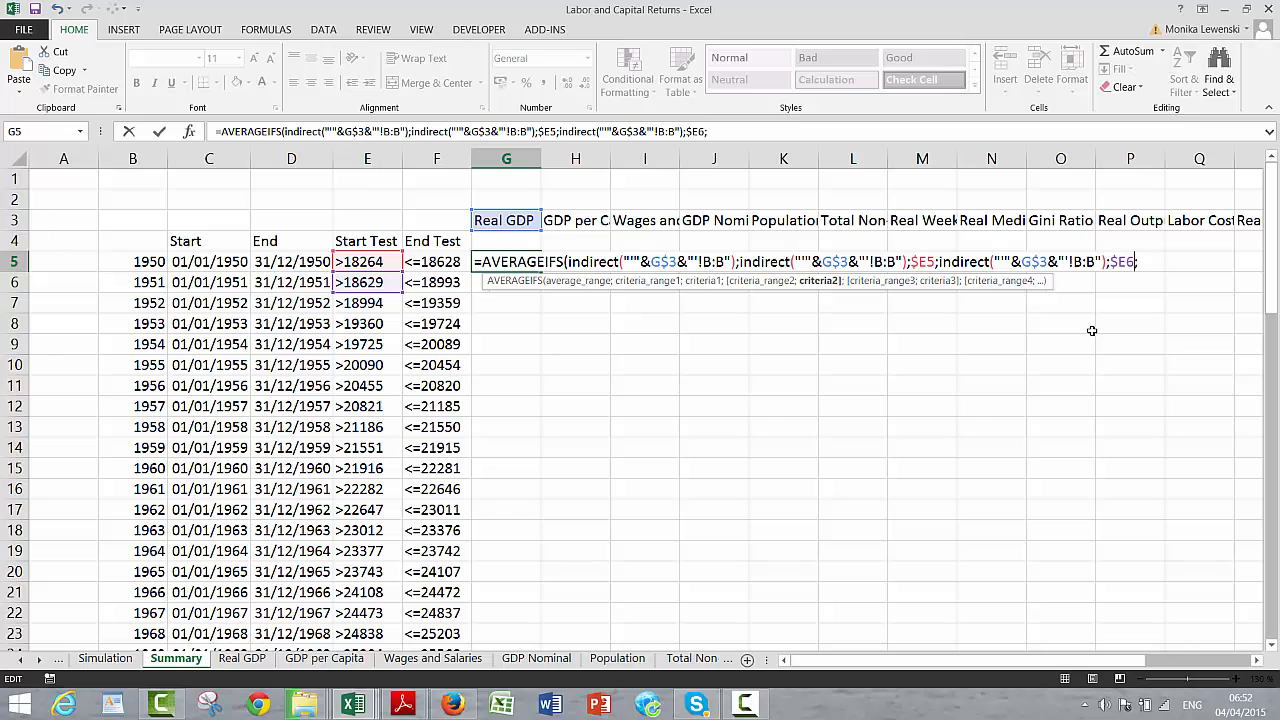
pyautogui.press('BackSpace')
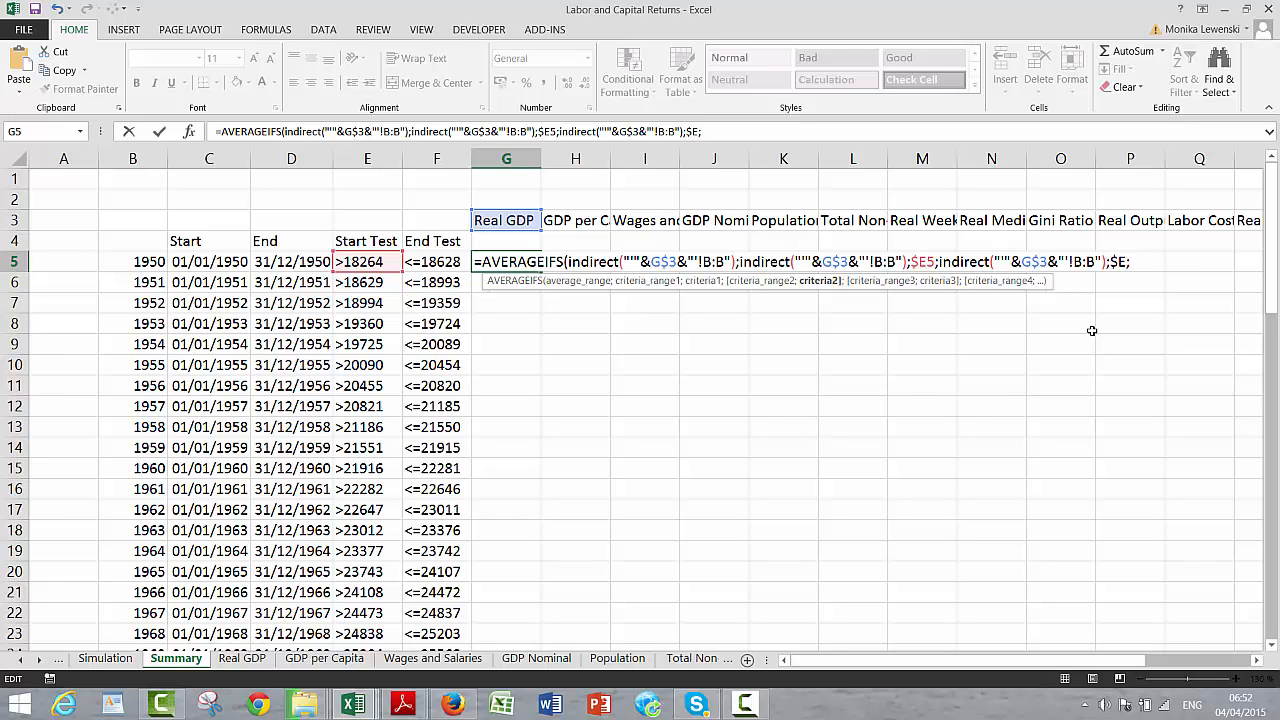
pyautogui.press('BackSpace')
pyautogui.press('Return')
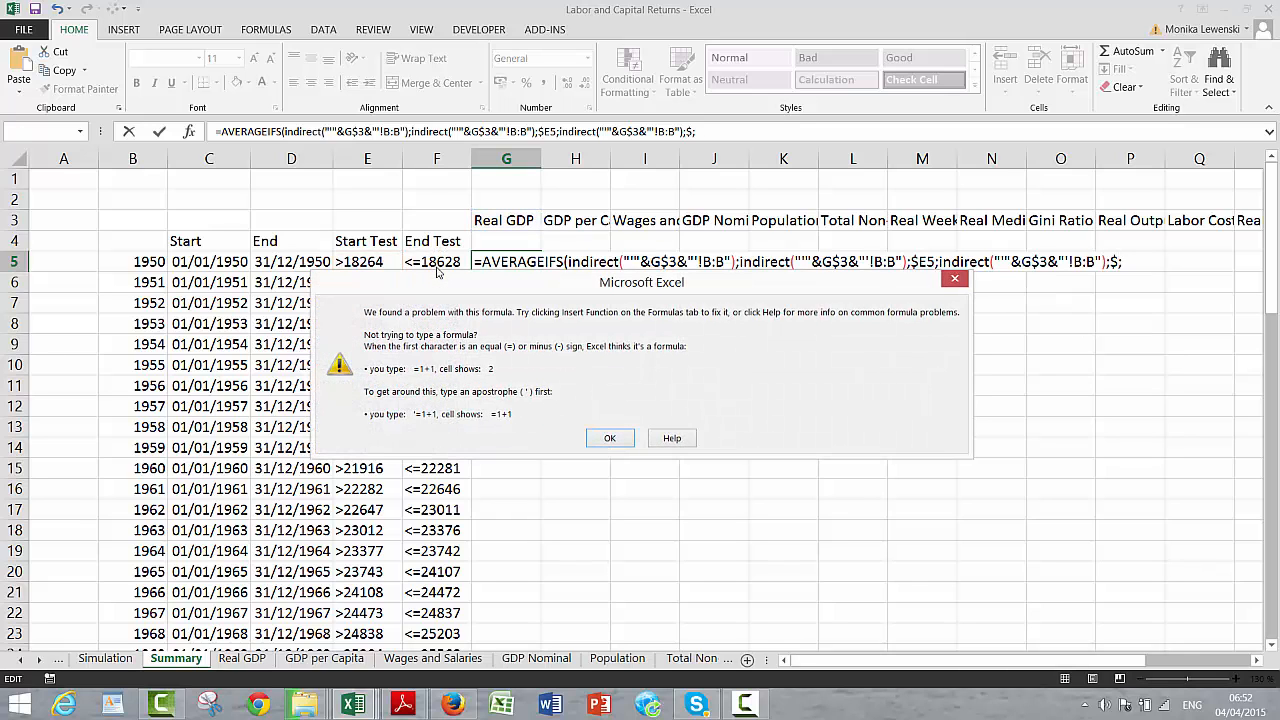
pyautogui.press('Return')
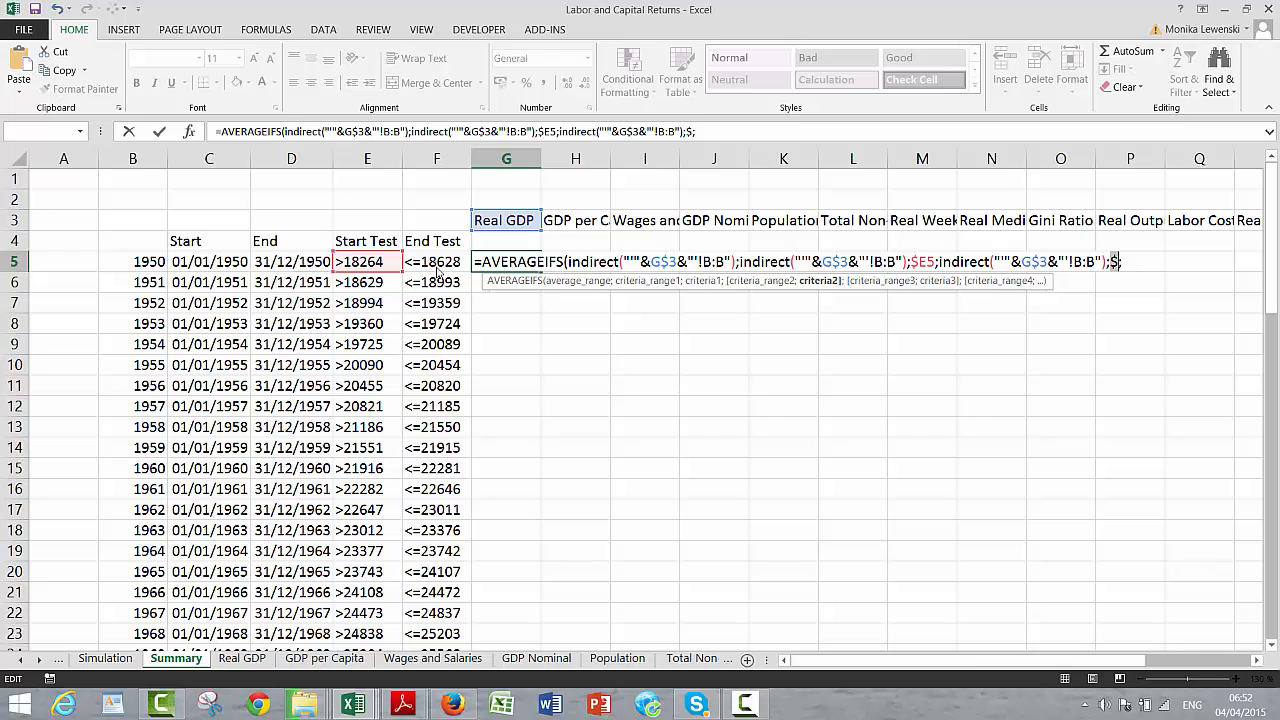
pyautogui.press('BackSpace')
pyautogui.press('BackSpace')
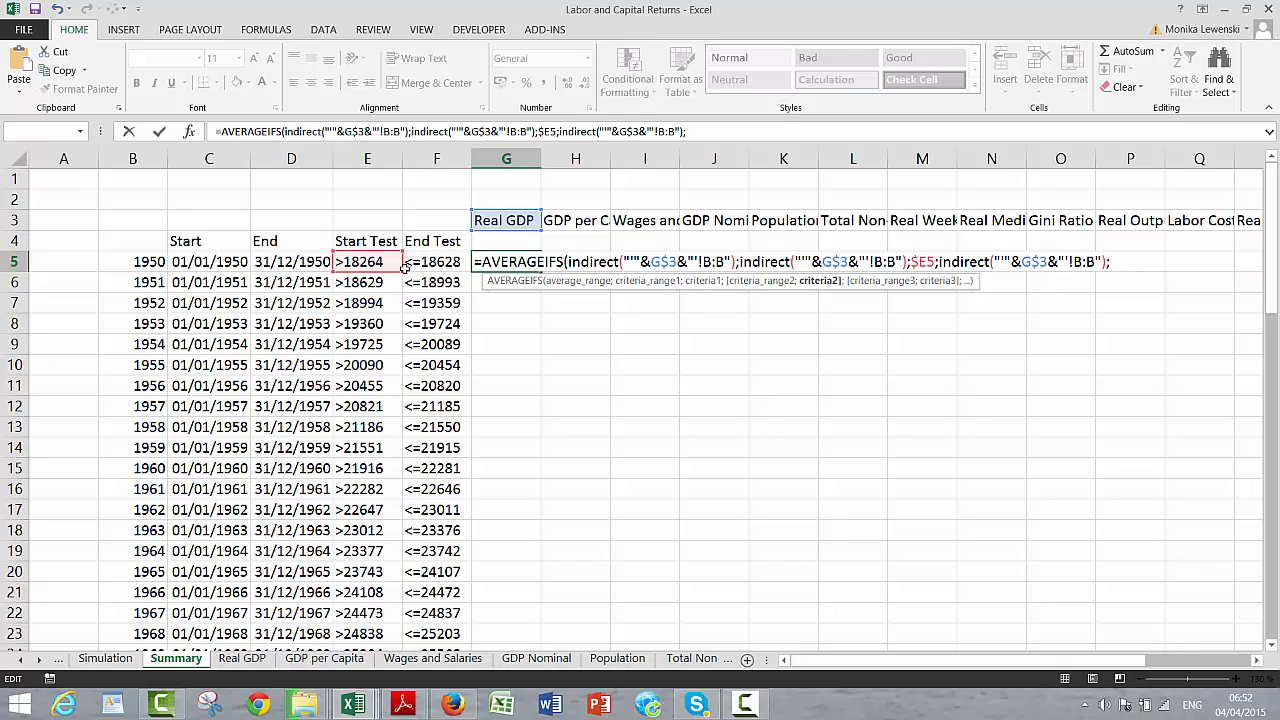
# Step: Set the second criterion to the End Test cell $F5 and enter the completed AVERAGEIFS formula in G5
pyautogui.click(432, 262)
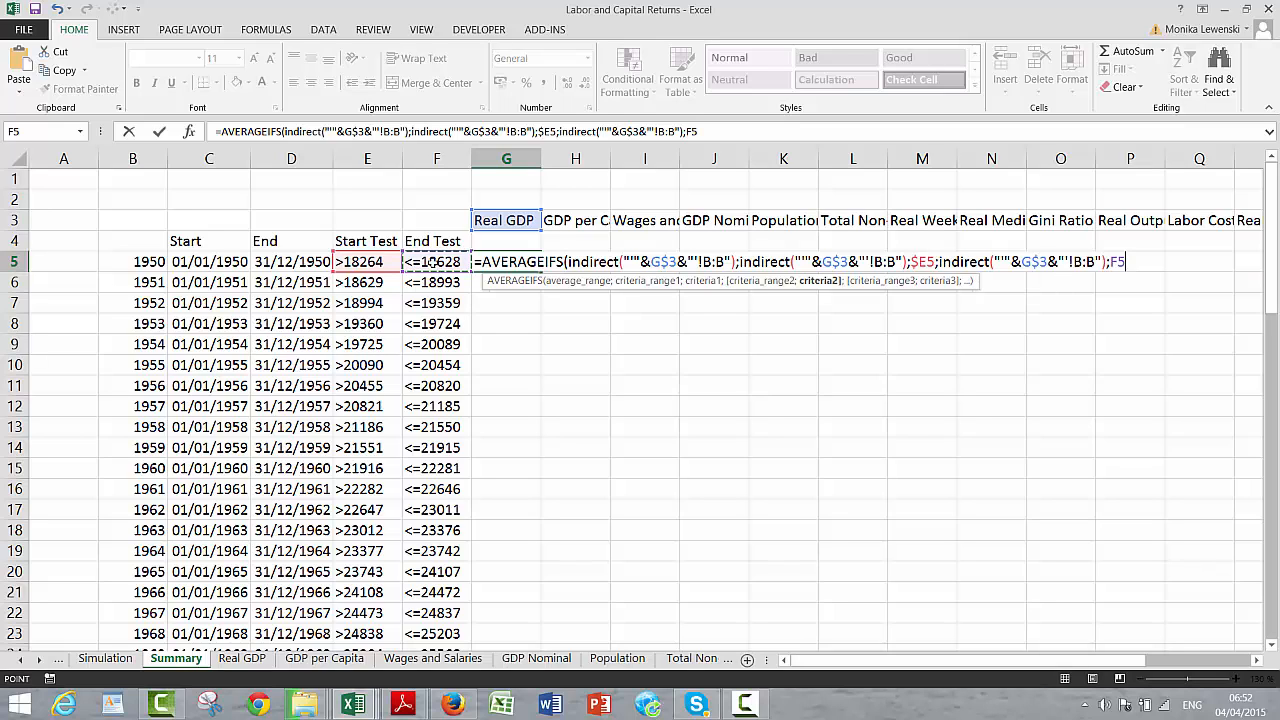
pyautogui.press('F4')
pyautogui.press('F4')
pyautogui.press('F4')
pyautogui.write(')')
pyautogui.hotkey('ctrl', 'Return')
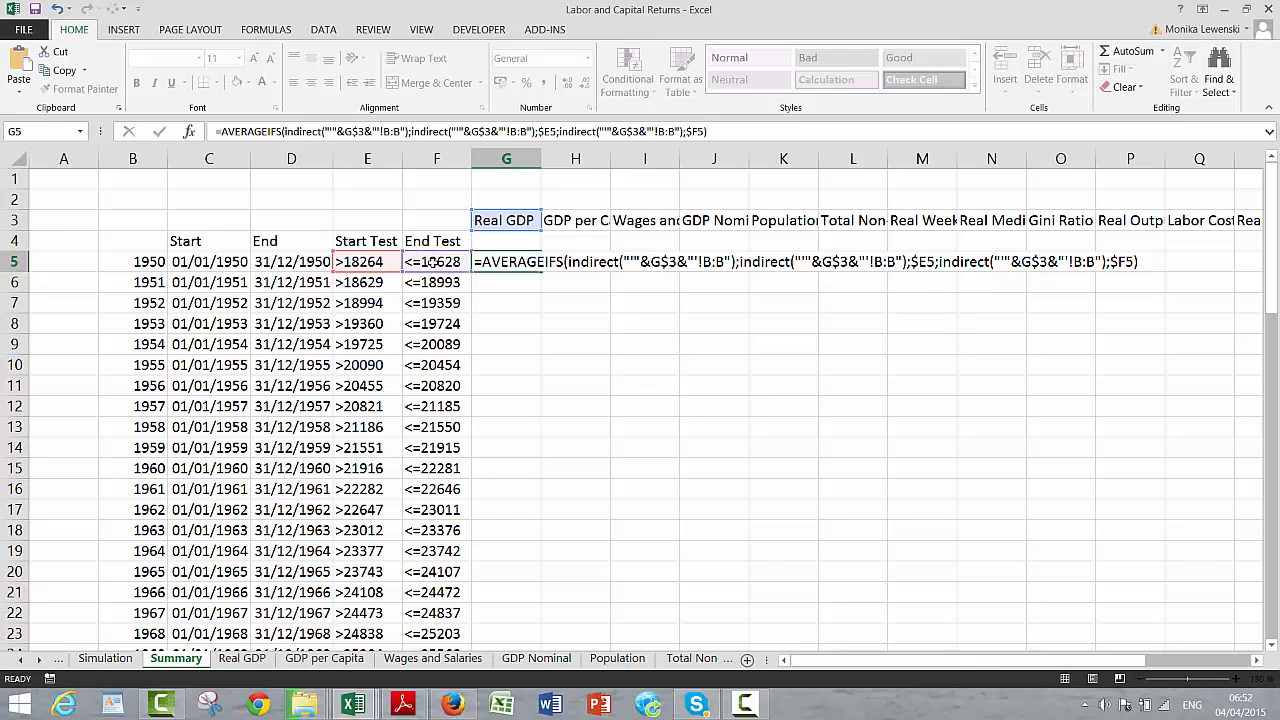
pyautogui.press('Return')
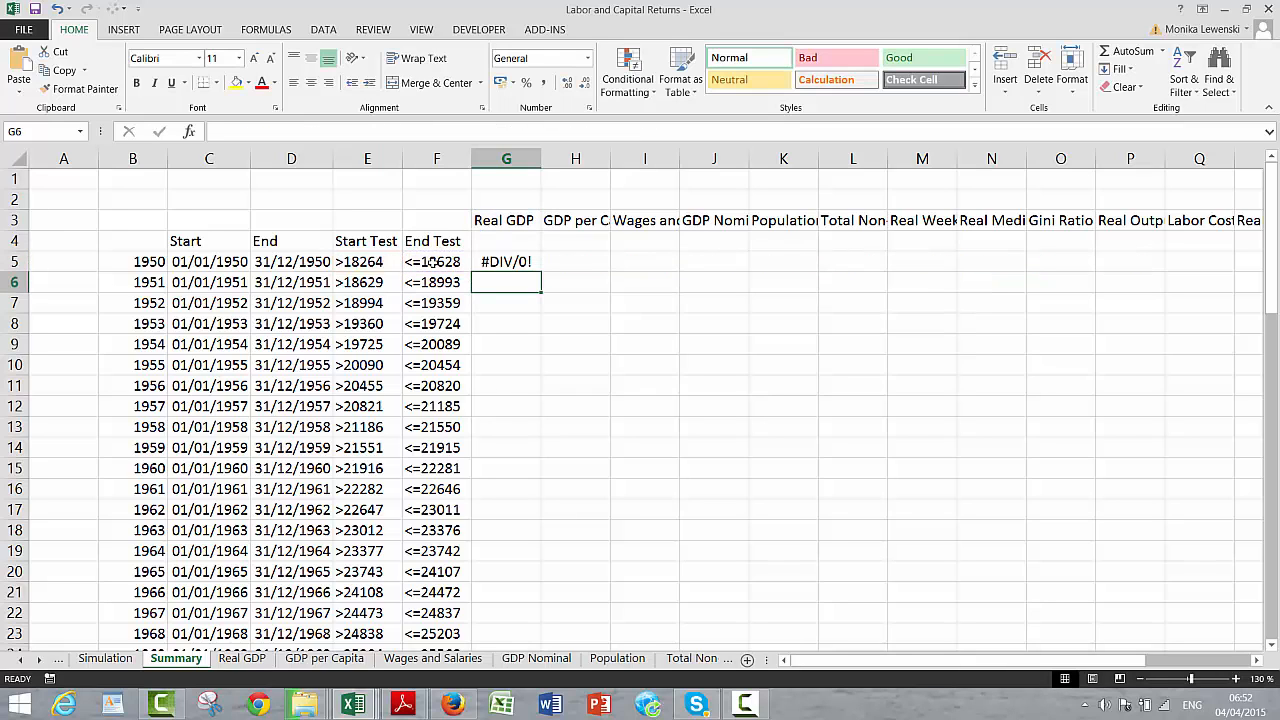
# Step: Fill the Real GDP AVERAGEIFS formula from G5 down through all the listed years
pyautogui.press('Up')
pyautogui.press('Down')
pyautogui.press('Up')
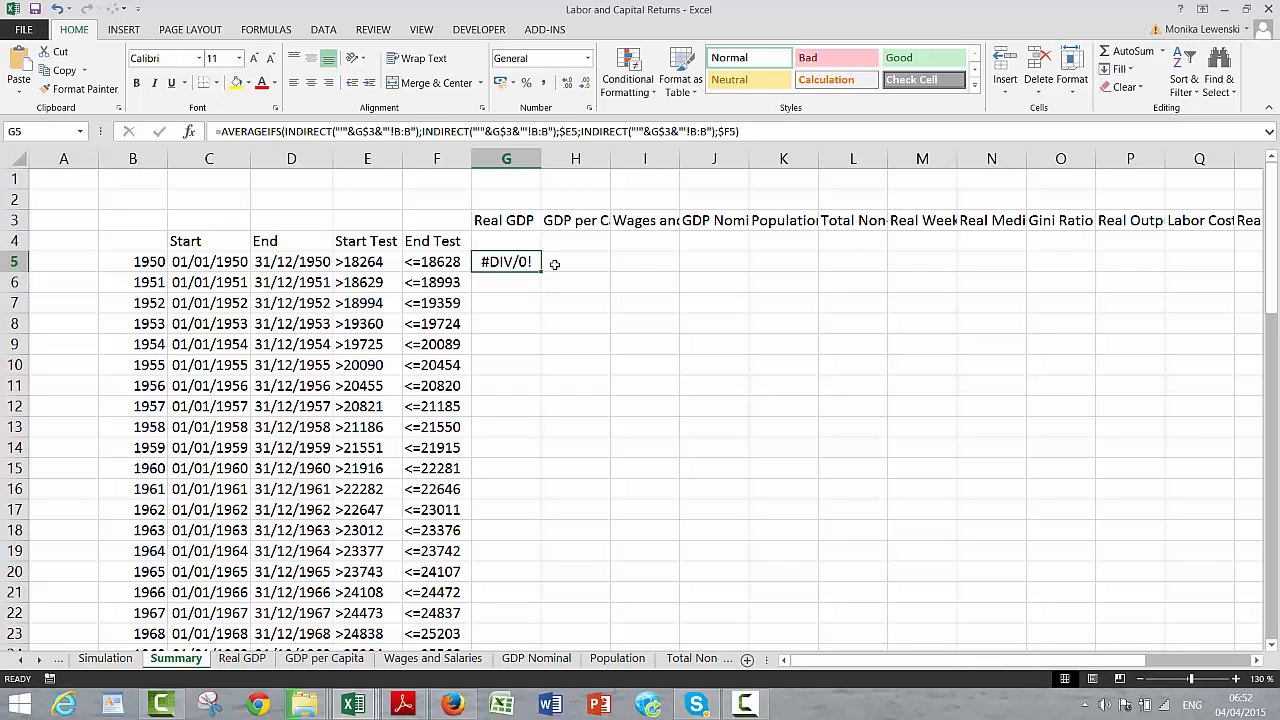
pyautogui.moveTo(541, 273); pyautogui.dragTo(541, 640)
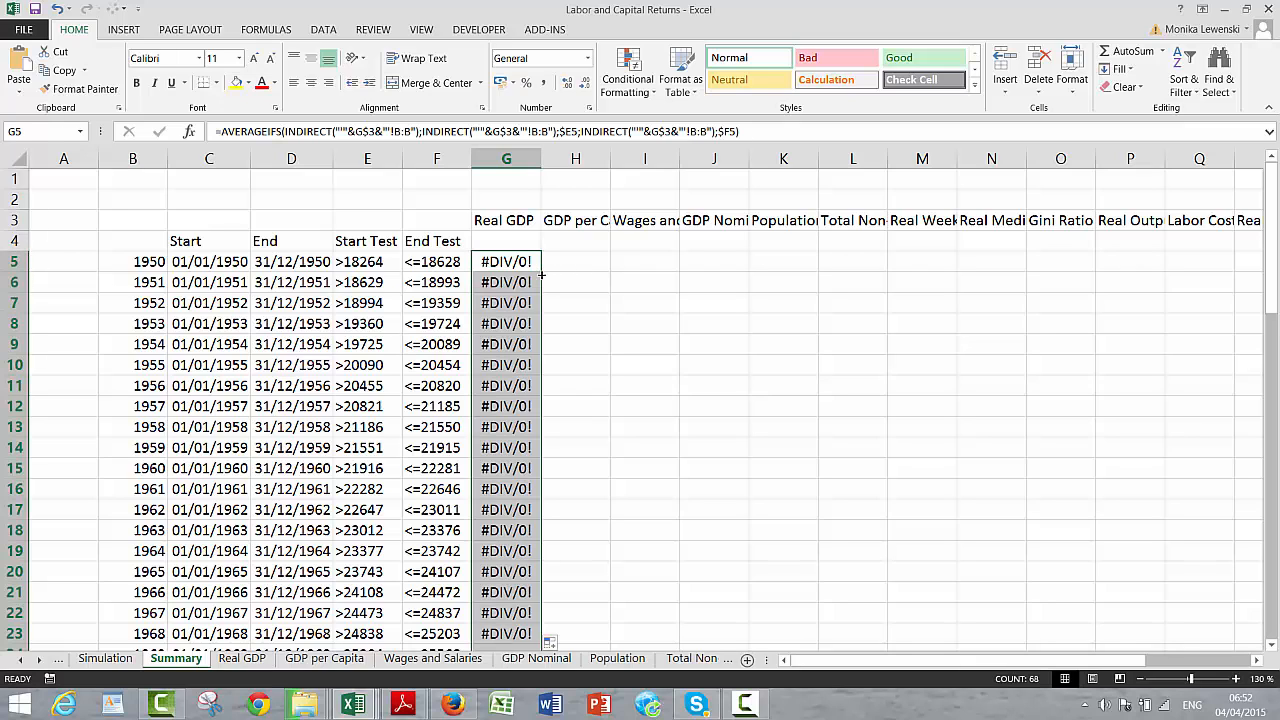
pyautogui.press('Down')
pyautogui.press('Down')
pyautogui.press('Up')
pyautogui.press('Up')
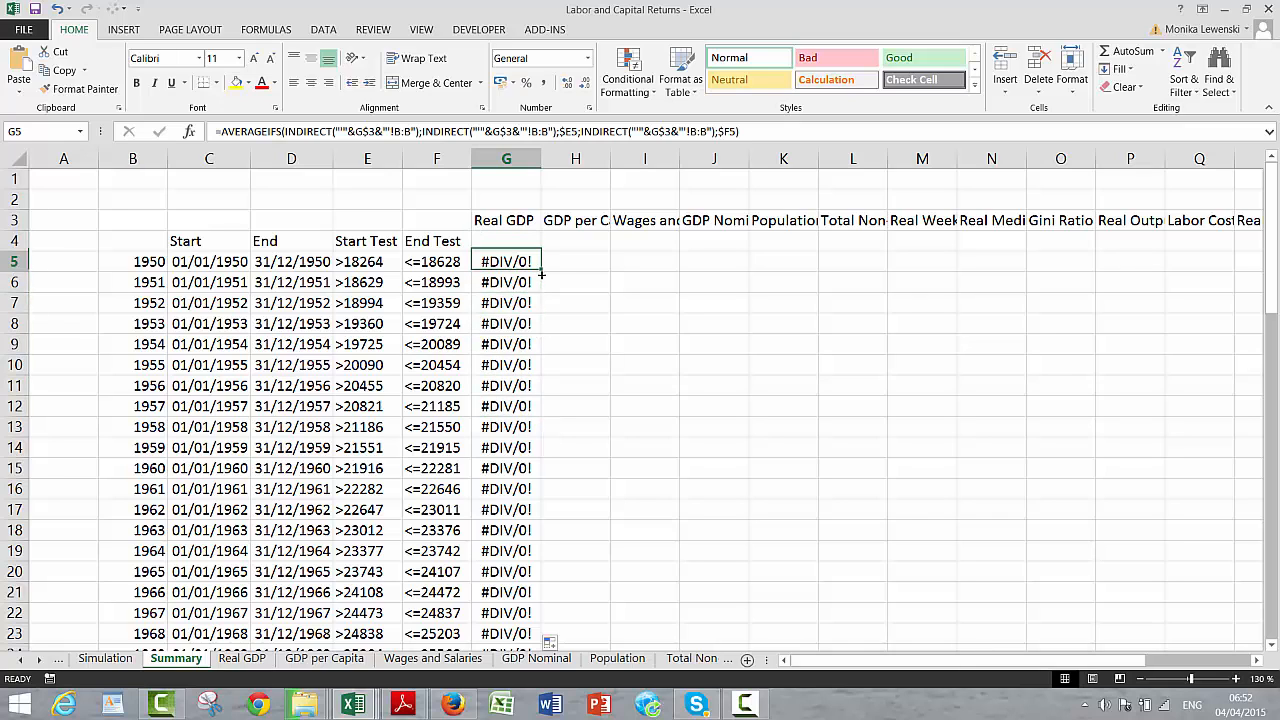
pyautogui.click(745, 705)
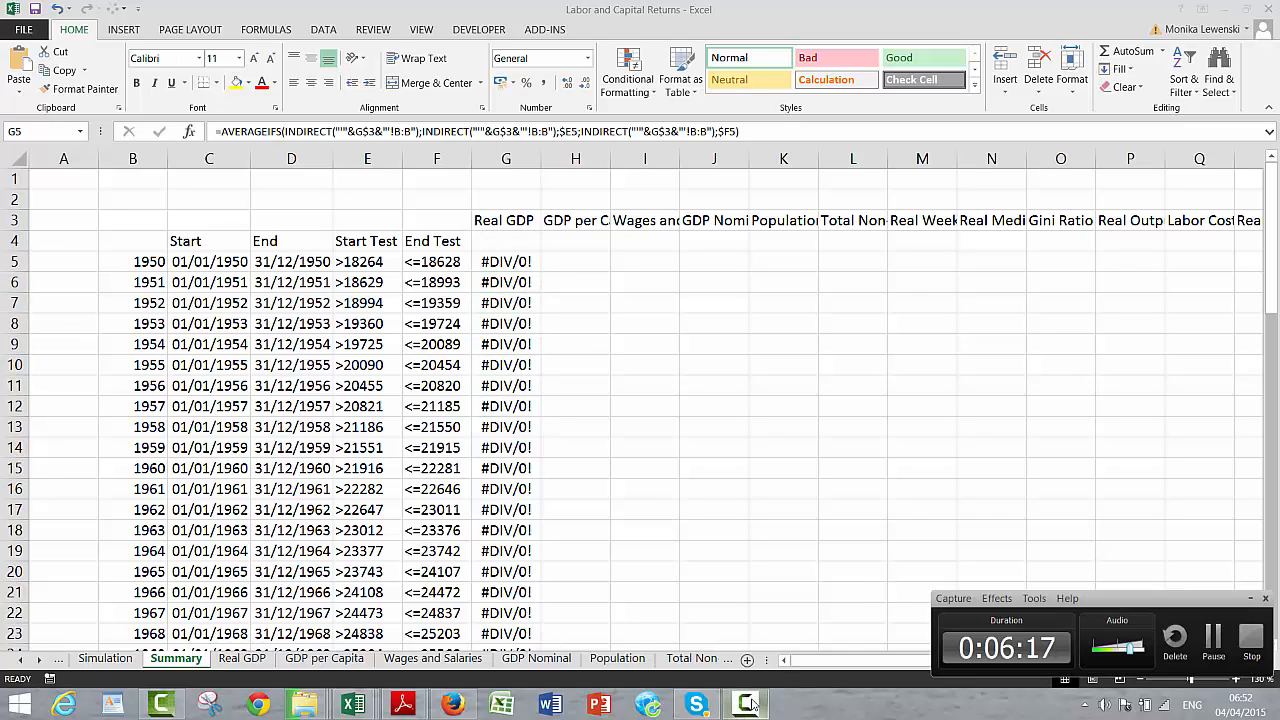
pyautogui.click(1213, 640)
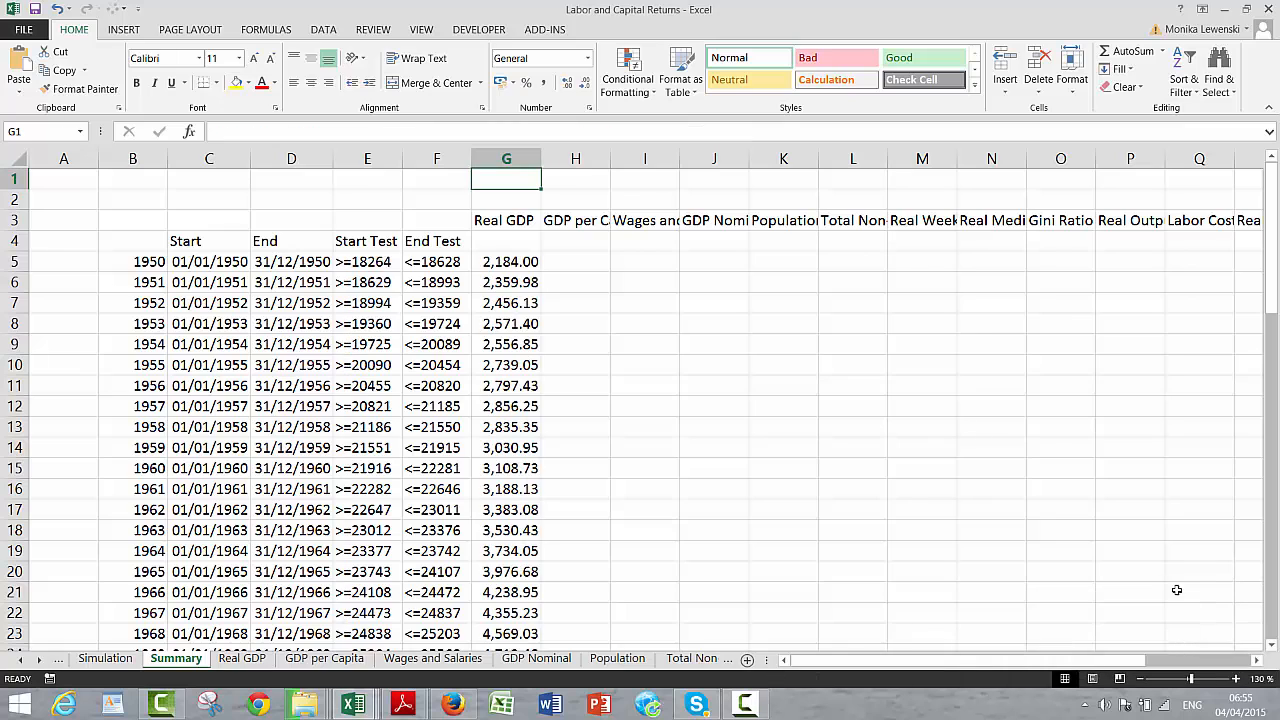
# Step: Open the Real GDP formula in G5 and examine its average range, criteria ranges and test cells
pyautogui.press('Left')
pyautogui.press('Up')
pyautogui.press('Up')
pyautogui.press('Up')
pyautogui.press('Down')
pyautogui.press('Down')
pyautogui.press('Down')
pyautogui.press('Right')
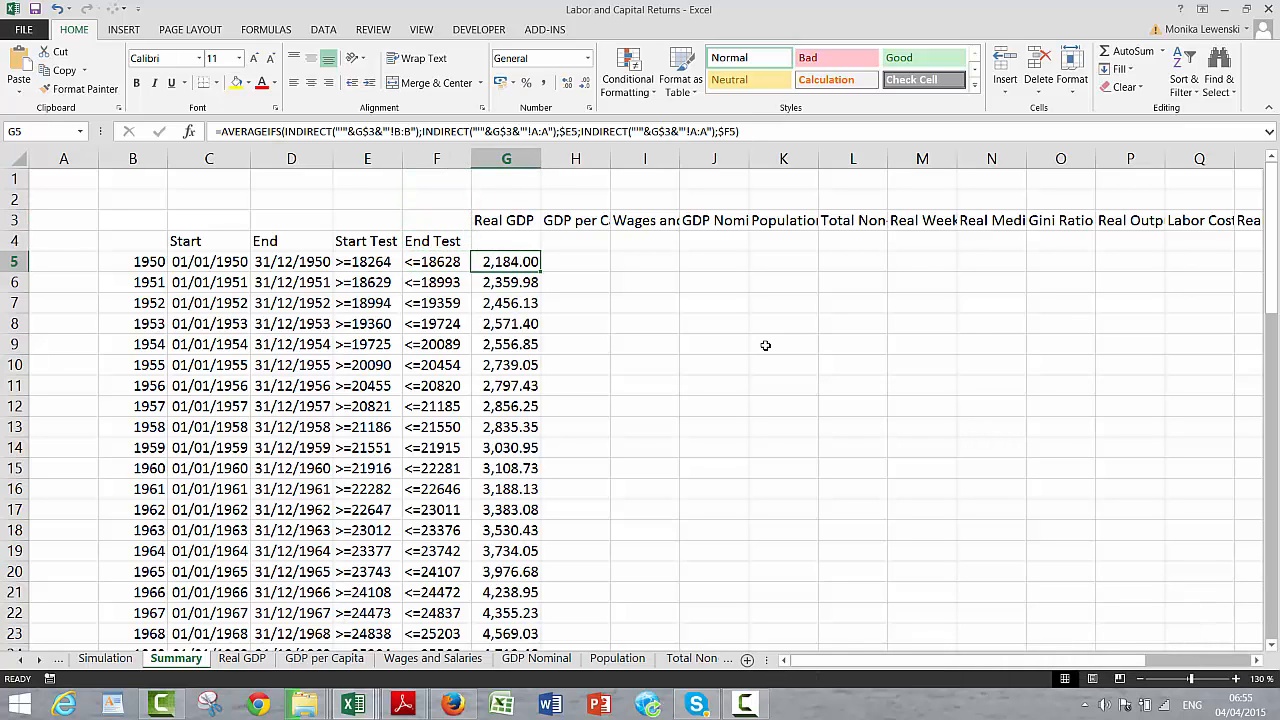
pyautogui.press('F2')
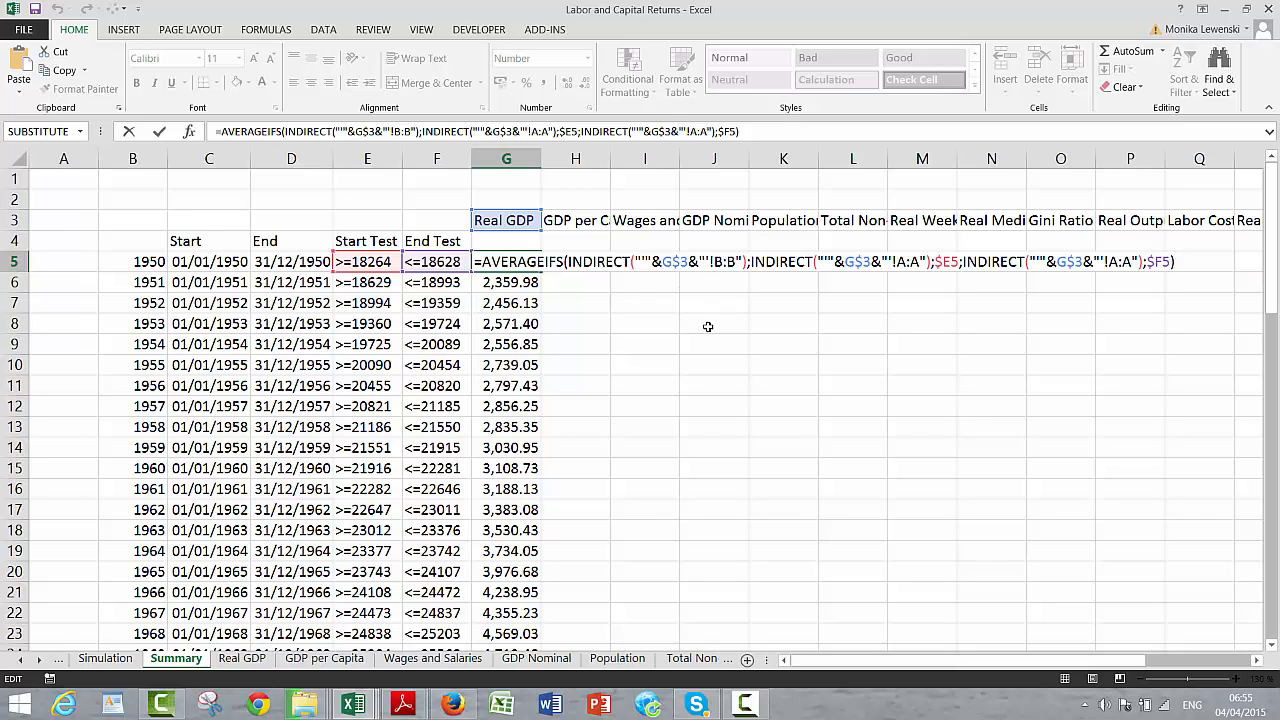
# Step: Close the G5 formula and enter the column letter B in G2, above the Real GDP heading
pyautogui.press('Return')
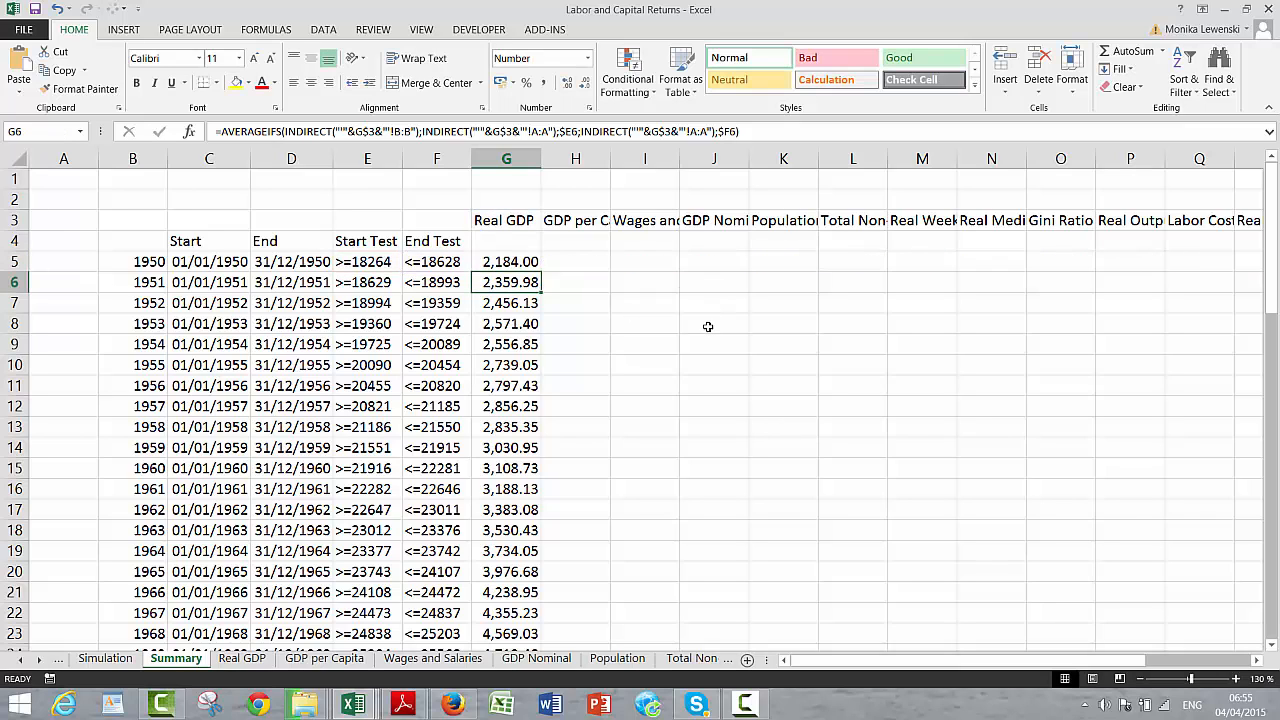
pyautogui.press('Up')
pyautogui.press('Up')
pyautogui.press('Up')
pyautogui.press('Up')
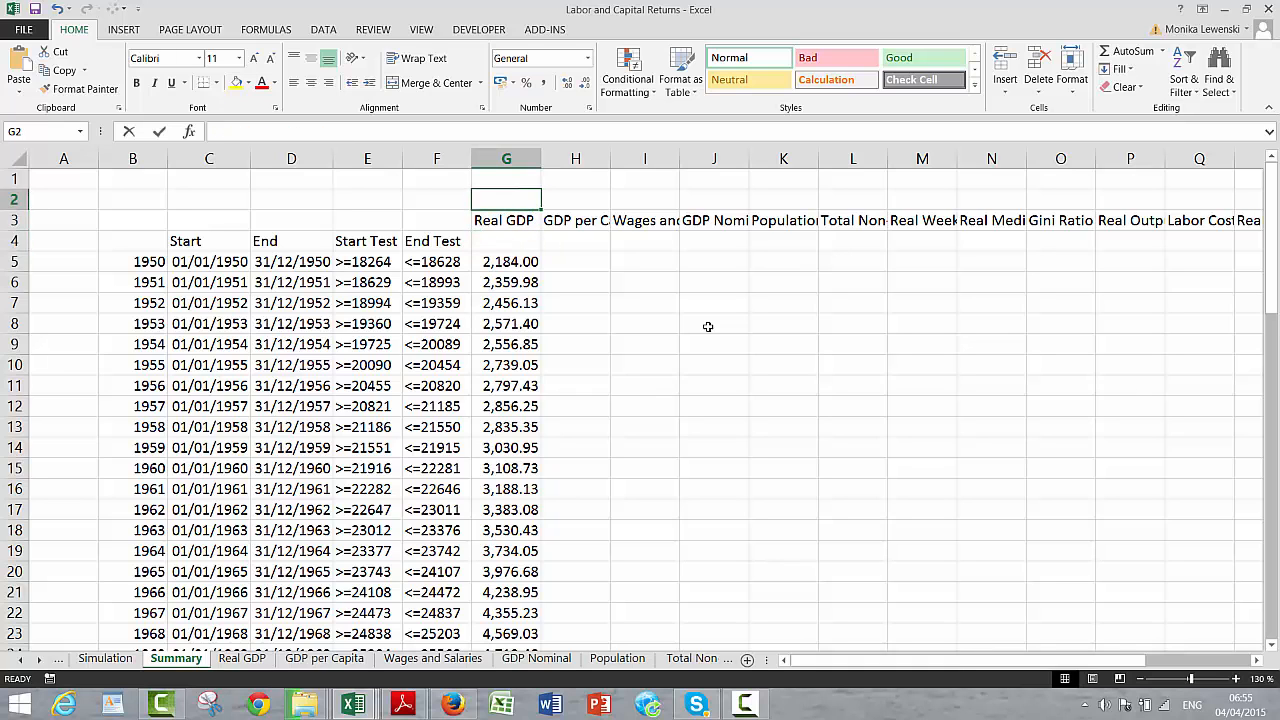
pyautogui.write('B')
pyautogui.press('Return')
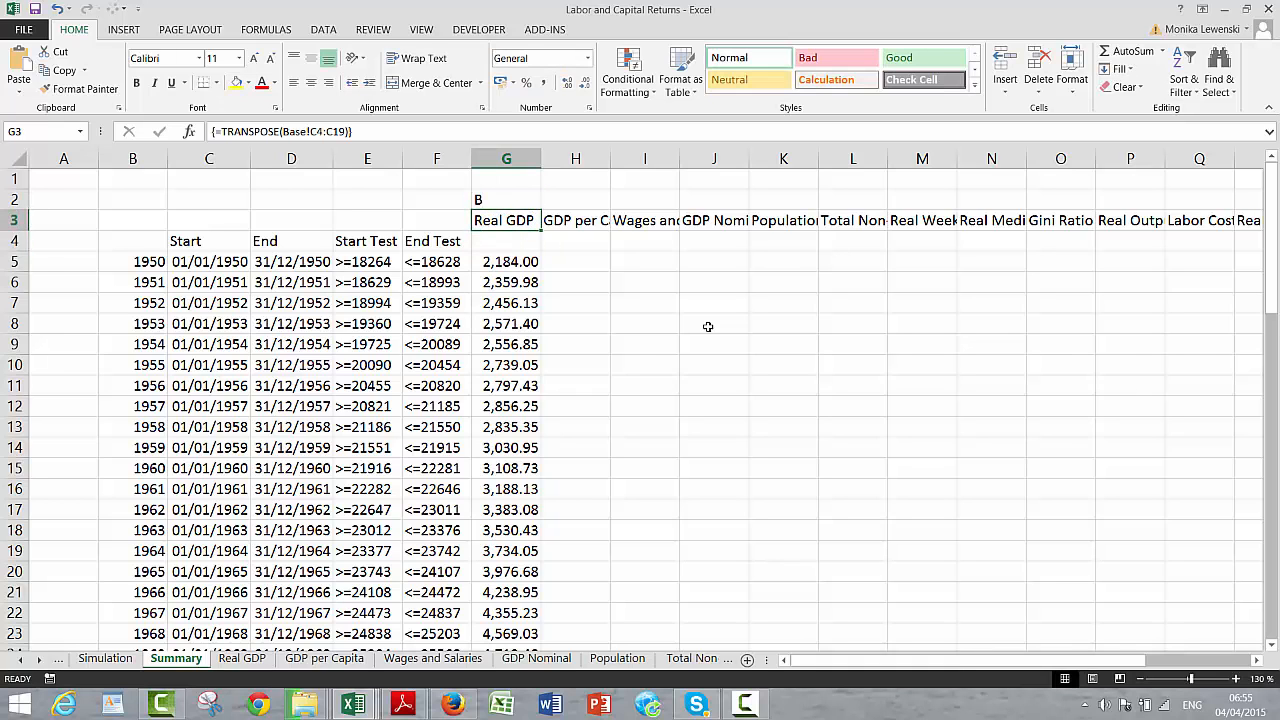
# Step: Examine the data sheets through S&P 500 for the column holding each one's values, and return to the Summary sheet
pyautogui.hotkey('ctrl', 'pagedown')
pyautogui.hotkey('ctrl', 'pagedown')
pyautogui.hotkey('ctrl', 'pagedown')
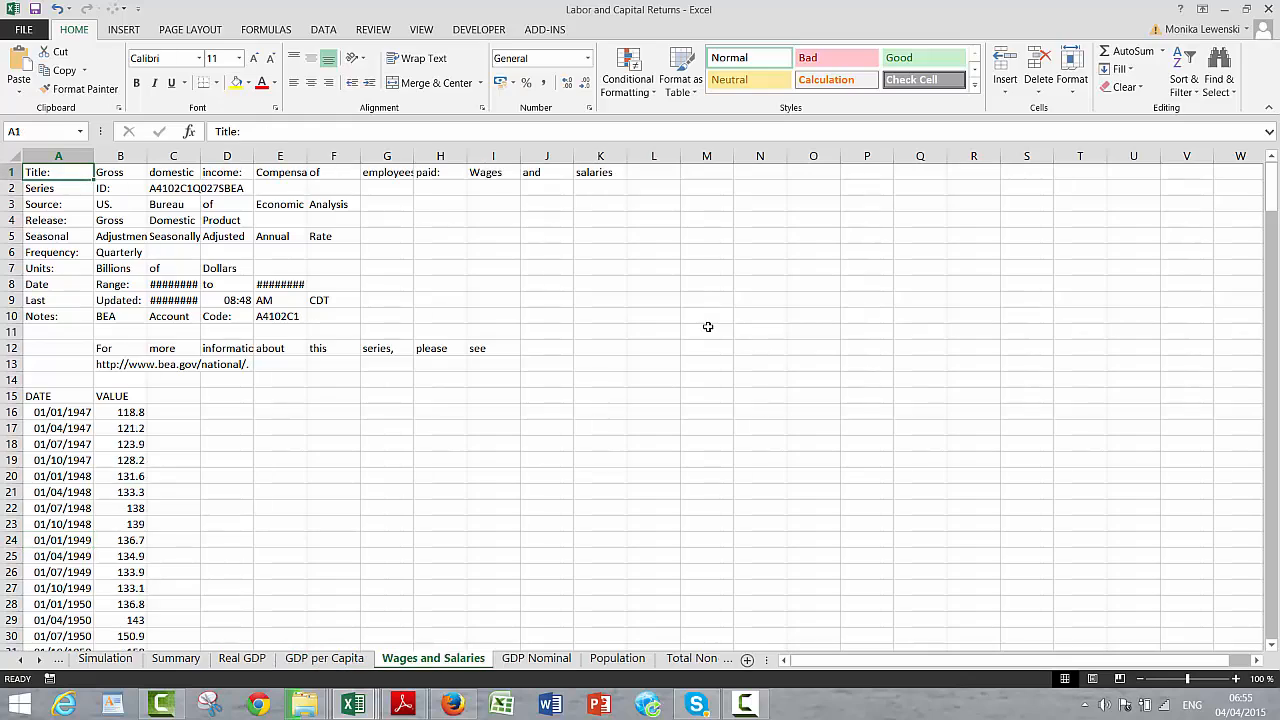
pyautogui.hotkey('ctrl', 'pagedown')
pyautogui.hotkey('ctrl', 'a')
pyautogui.hotkey('ctrl', 'pagedown')
pyautogui.hotkey('ctrl', 'pagedown')
pyautogui.hotkey('ctrl', 'pagedown')
pyautogui.hotkey('ctrl', 'pagedown')
pyautogui.hotkey('ctrl', 'pagedown')
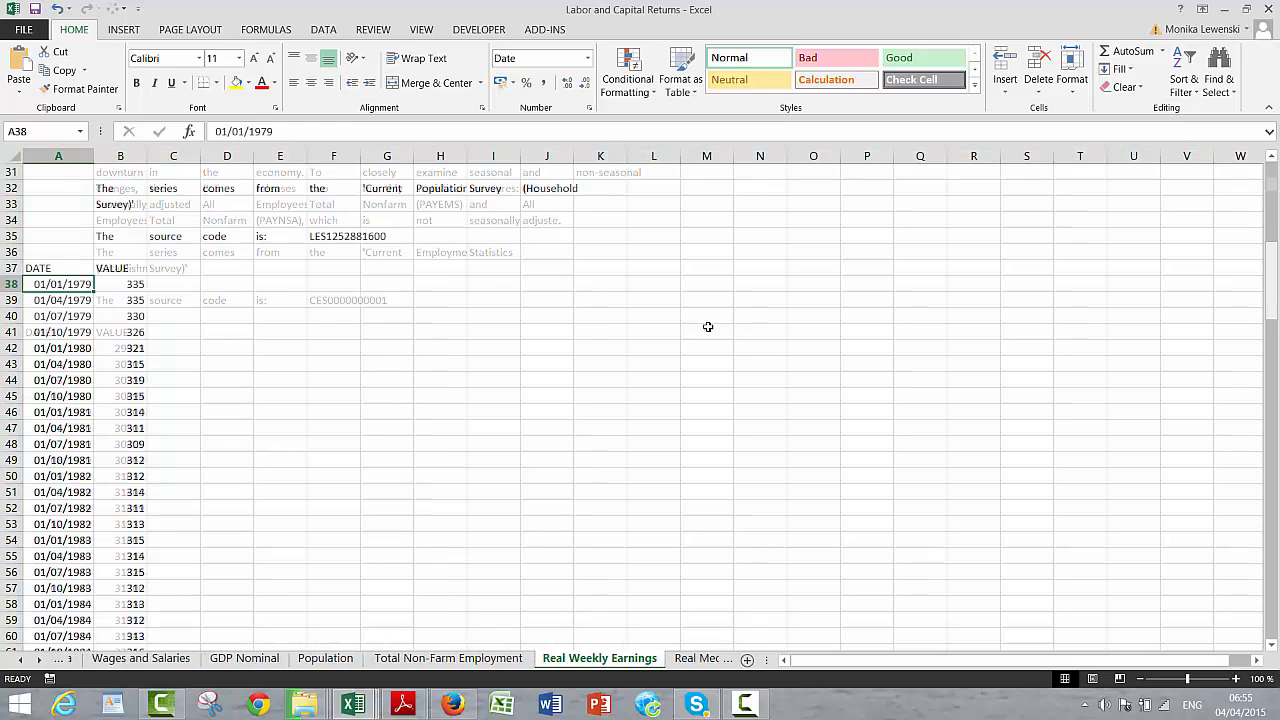
pyautogui.hotkey('ctrl', 'pagedown')
pyautogui.hotkey('ctrl', 'pagedown')
pyautogui.hotkey('ctrl', 'pagedown')
pyautogui.hotkey('ctrl', 'pagedown')
pyautogui.hotkey('ctrl', 'pagedown')
pyautogui.hotkey('ctrl', 'pagedown')
pyautogui.hotkey('ctrl', 'pagedown')
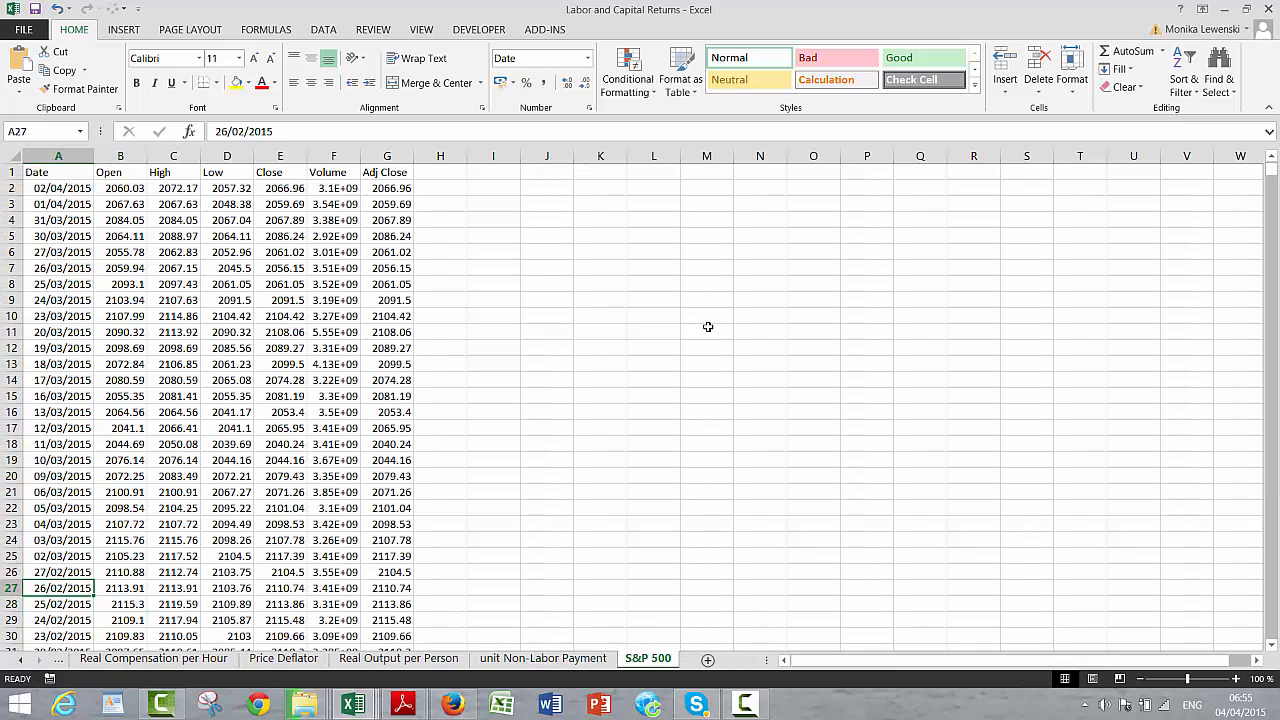
pyautogui.hotkey('ctrl', 'pageup')
pyautogui.hotkey('ctrl', 'pageup')
pyautogui.hotkey('ctrl', 'pageup')
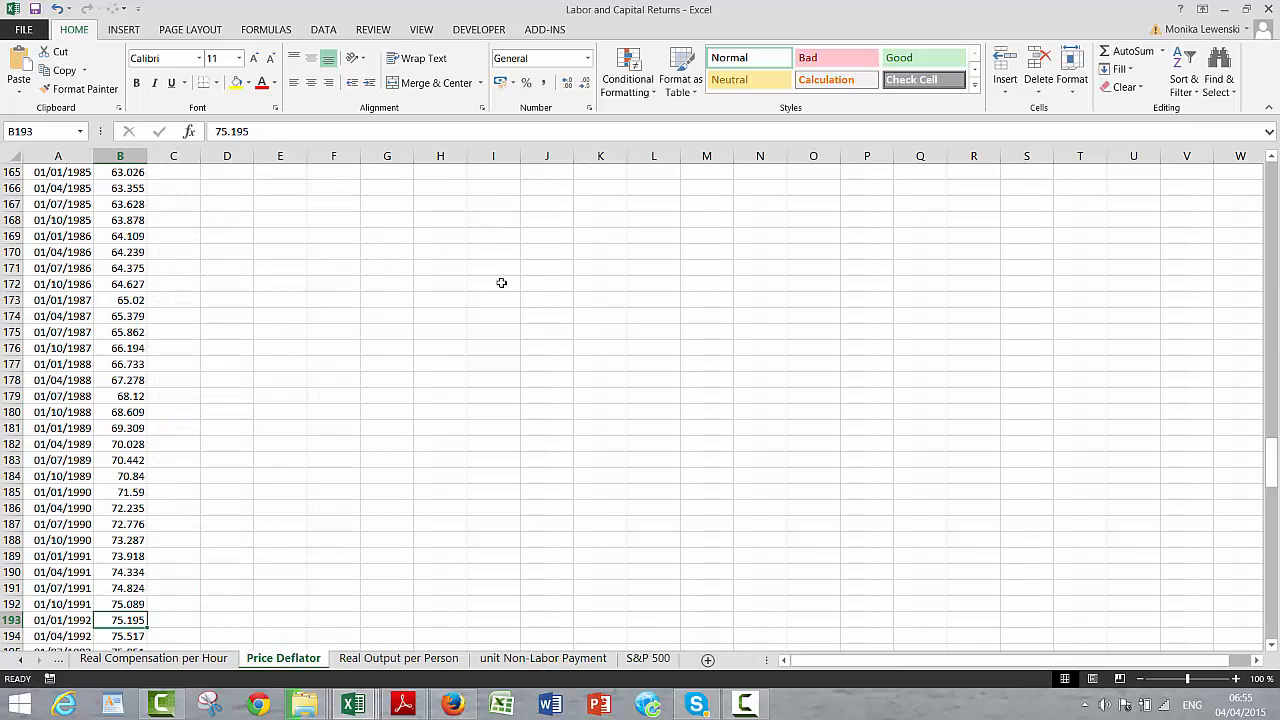
pyautogui.hotkey('ctrl', 'pageup')
pyautogui.hotkey('ctrl', 'pageup')
pyautogui.hotkey('ctrl', 'pageup')
pyautogui.hotkey('ctrl', 'pageup')
pyautogui.hotkey('ctrl', 'pageup')
pyautogui.hotkey('ctrl', 'pageup')
pyautogui.hotkey('ctrl', 'pageup')
pyautogui.hotkey('ctrl', 'pageup')
pyautogui.hotkey('ctrl', 'pageup')
pyautogui.hotkey('ctrl', 'pageup')
pyautogui.hotkey('ctrl', 'pageup')
pyautogui.hotkey('ctrl', 'pageup')
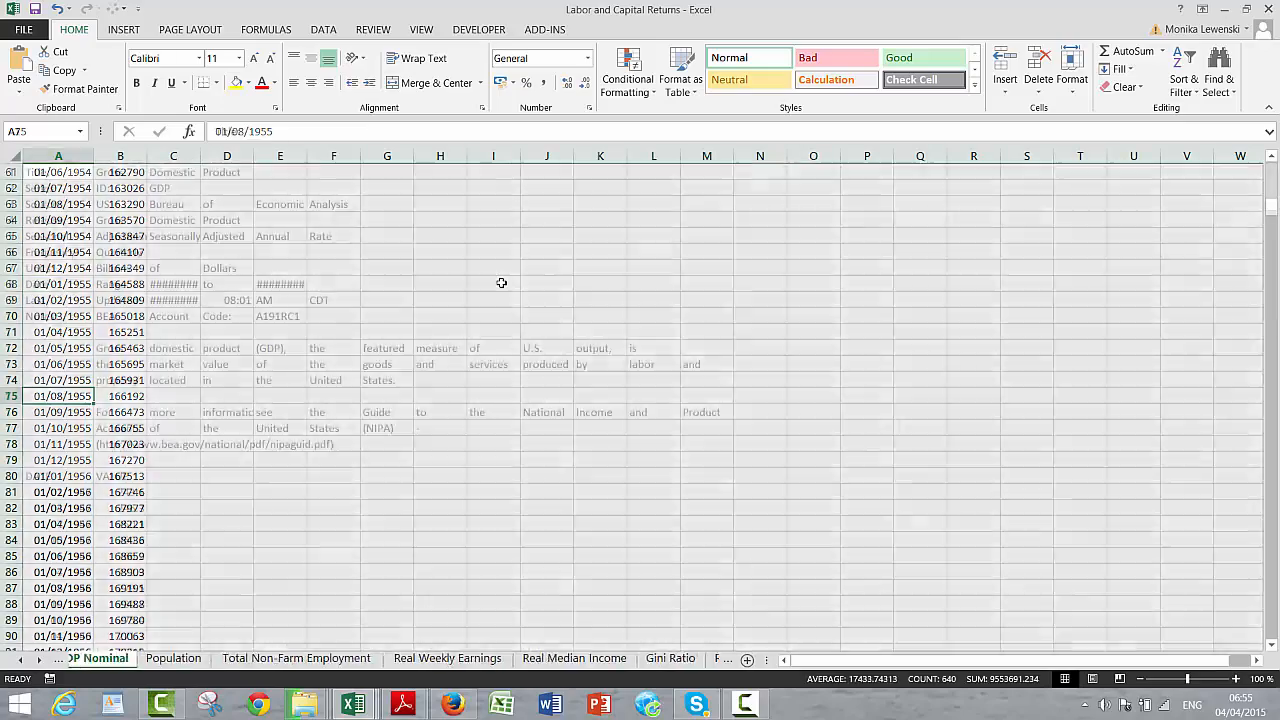
pyautogui.hotkey('ctrl', 'pageup')
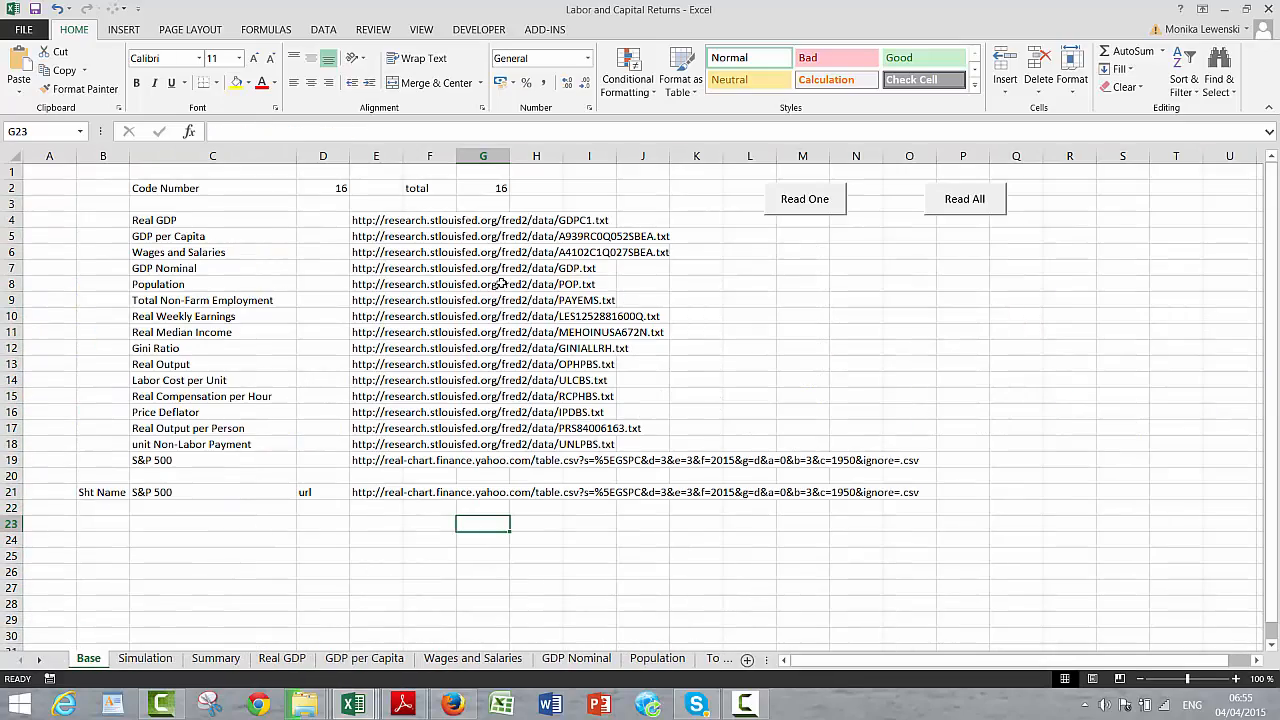
pyautogui.hotkey('ctrl', 'pagedown')
pyautogui.hotkey('ctrl', 'pagedown')
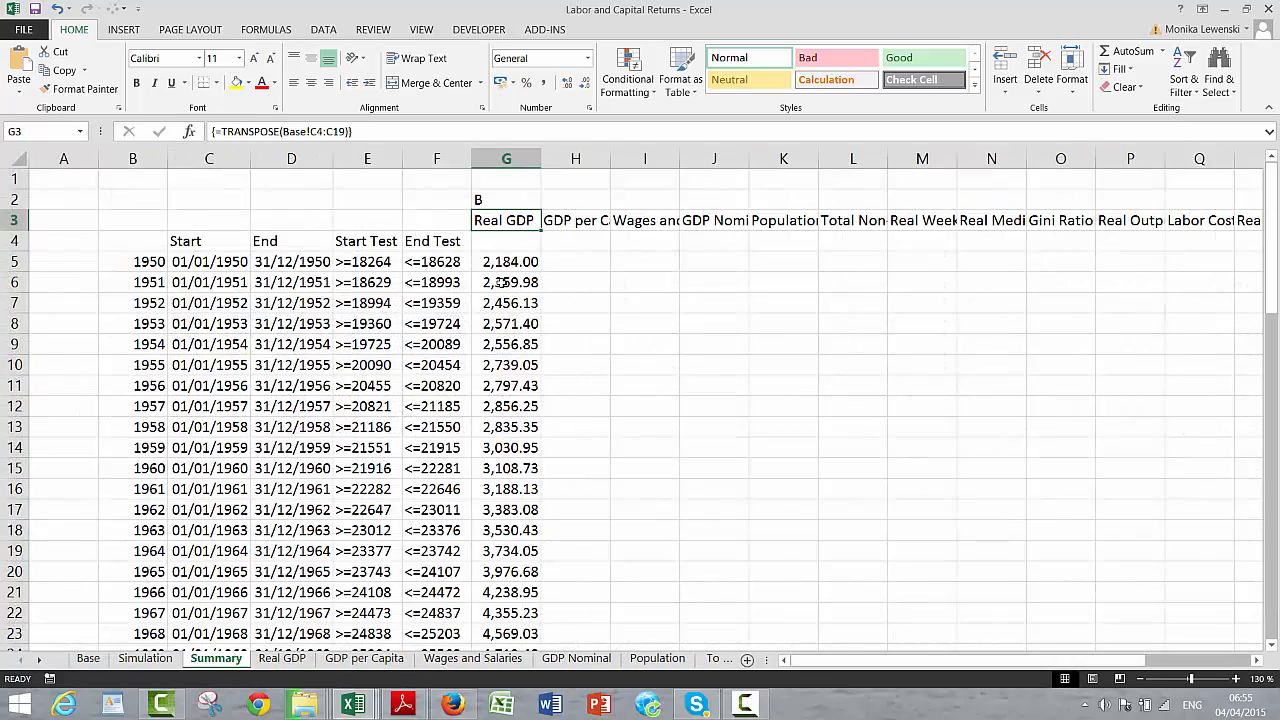
# Step: Fill the column letter B from G2 across row 2 to V2, above every data heading
pyautogui.press('Up')
pyautogui.hotkey('shift', 'Right')
pyautogui.hotkey('shift', 'Right')
pyautogui.hotkey('shift', 'Right')
pyautogui.hotkey('shift', 'Right')
pyautogui.hotkey('shift', 'Right')
pyautogui.hotkey('shift', 'Right')
pyautogui.hotkey('shift', 'Right')
pyautogui.hotkey('shift', 'Right')
pyautogui.hotkey('shift', 'Right')
pyautogui.hotkey('shift', 'Right')
pyautogui.hotkey('shift', 'Right')
pyautogui.hotkey('shift', 'Right')
pyautogui.hotkey('shift', 'Right')
pyautogui.hotkey('shift', 'Right')
pyautogui.hotkey('shift', 'Right')
pyautogui.hotkey('shift', 'Right')
pyautogui.hotkey('shift', 'Right')
pyautogui.hotkey('shift', 'Right')
pyautogui.hotkey('shift', 'Right')
pyautogui.hotkey('shift', 'Right')
pyautogui.hotkey('shift', 'Right')
pyautogui.hotkey('shift', 'Right')
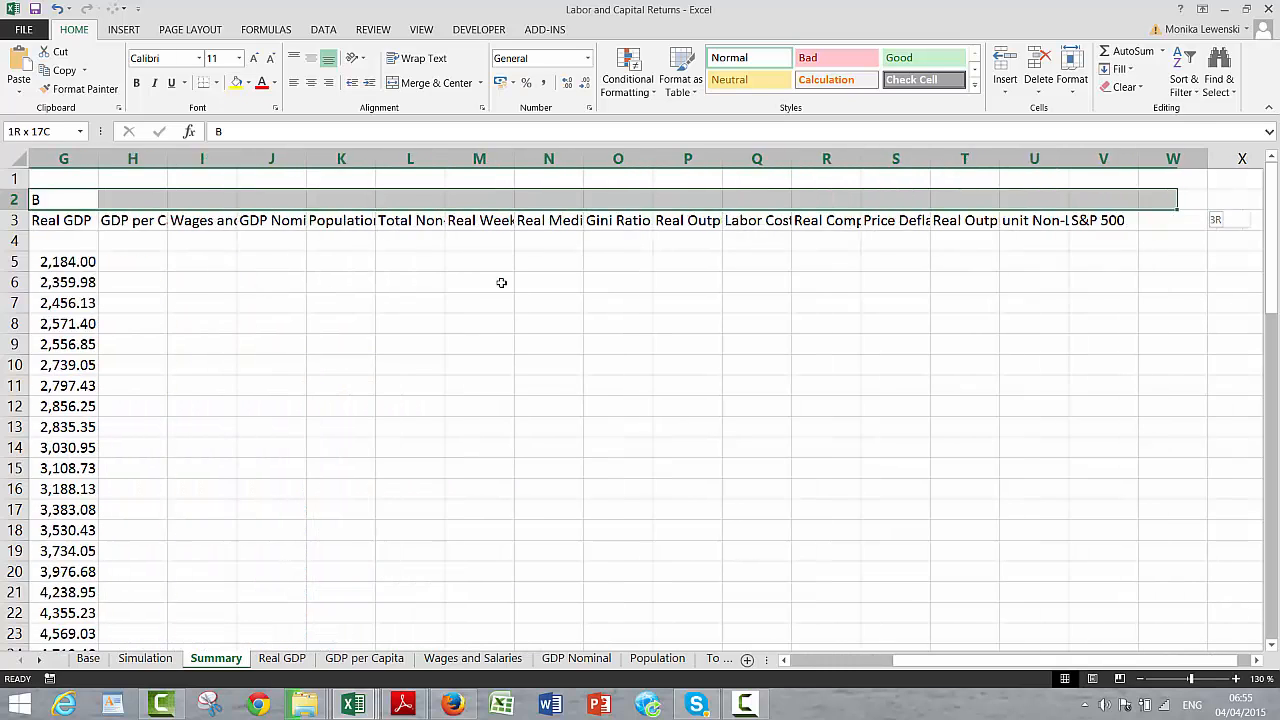
pyautogui.hotkey('shift', 'Left')
pyautogui.hotkey('shift', 'Left')
pyautogui.hotkey('shift', 'Left')
pyautogui.hotkey('shift', 'Left')
pyautogui.hotkey('shift', 'Left')
pyautogui.hotkey('shift', 'Left')
pyautogui.hotkey('shift', 'Left')
pyautogui.hotkey('shift', 'Left')
pyautogui.hotkey('shift', 'Left')
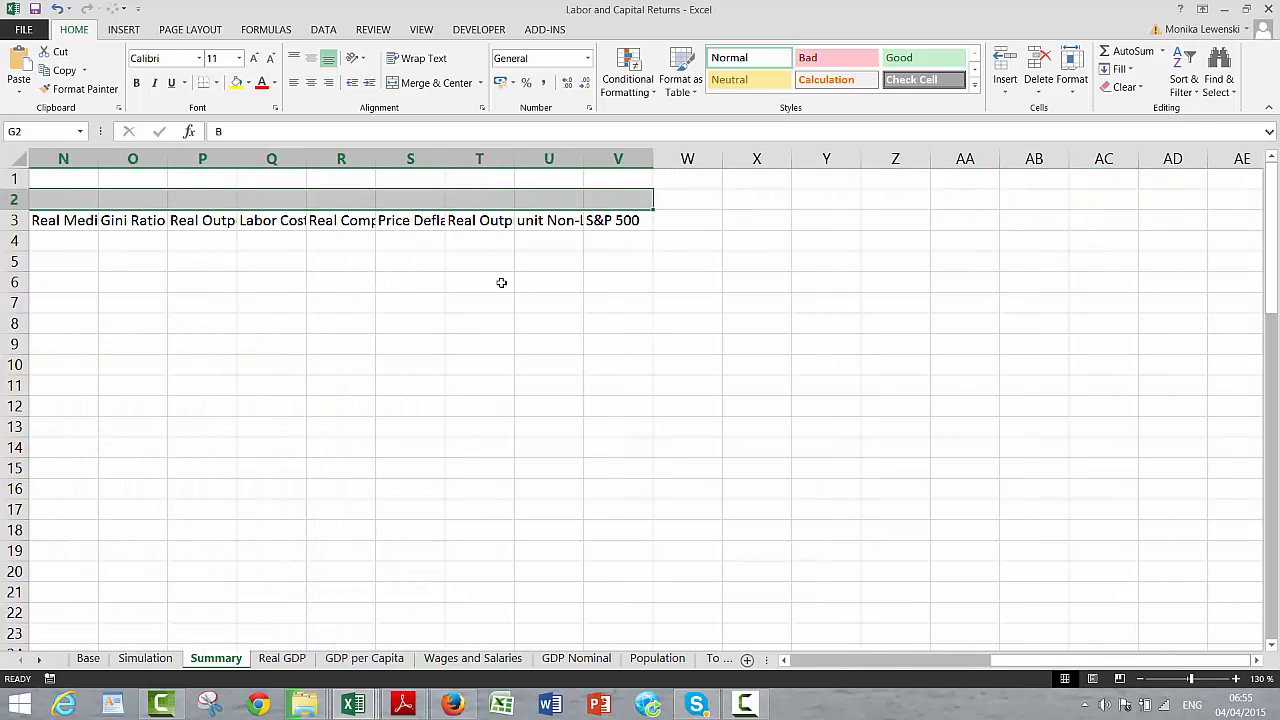
pyautogui.hotkey('ctrl', 'r')
# Step: Change the column letter above the S&P 500 heading in V2 to G
pyautogui.press('Right')
pyautogui.press('Right')
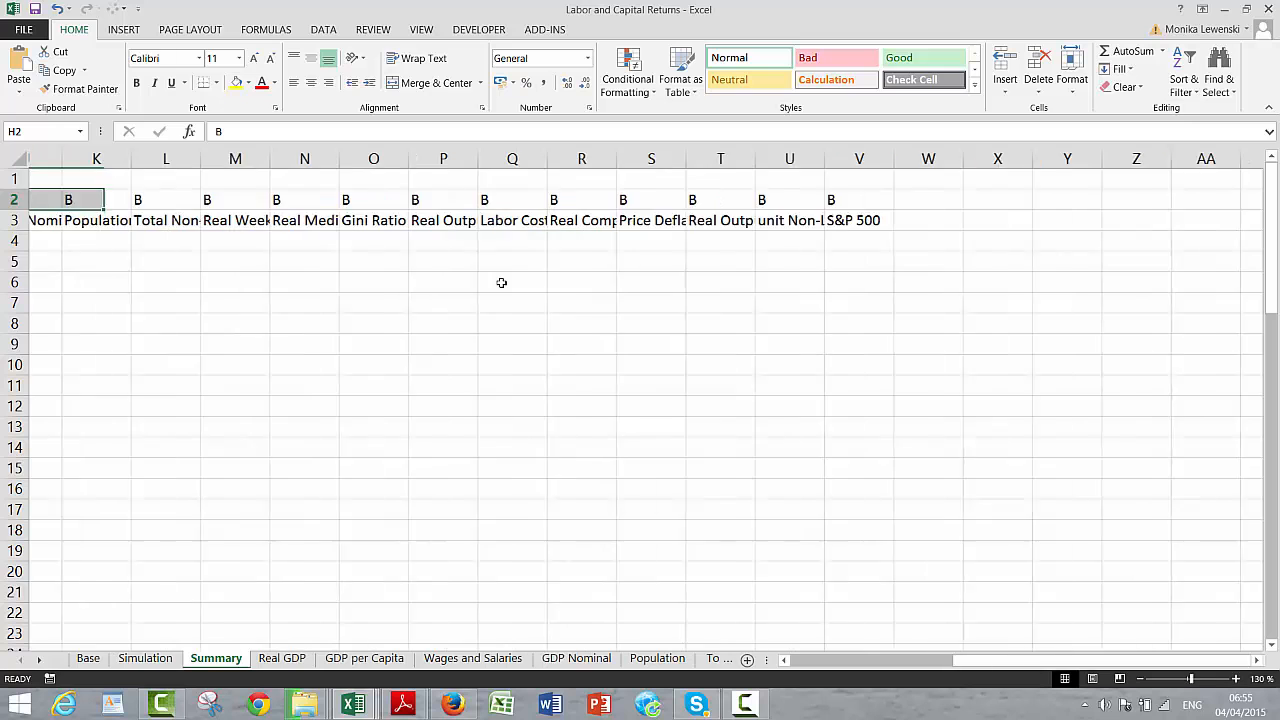
pyautogui.hotkey('ctrl', 'Right')
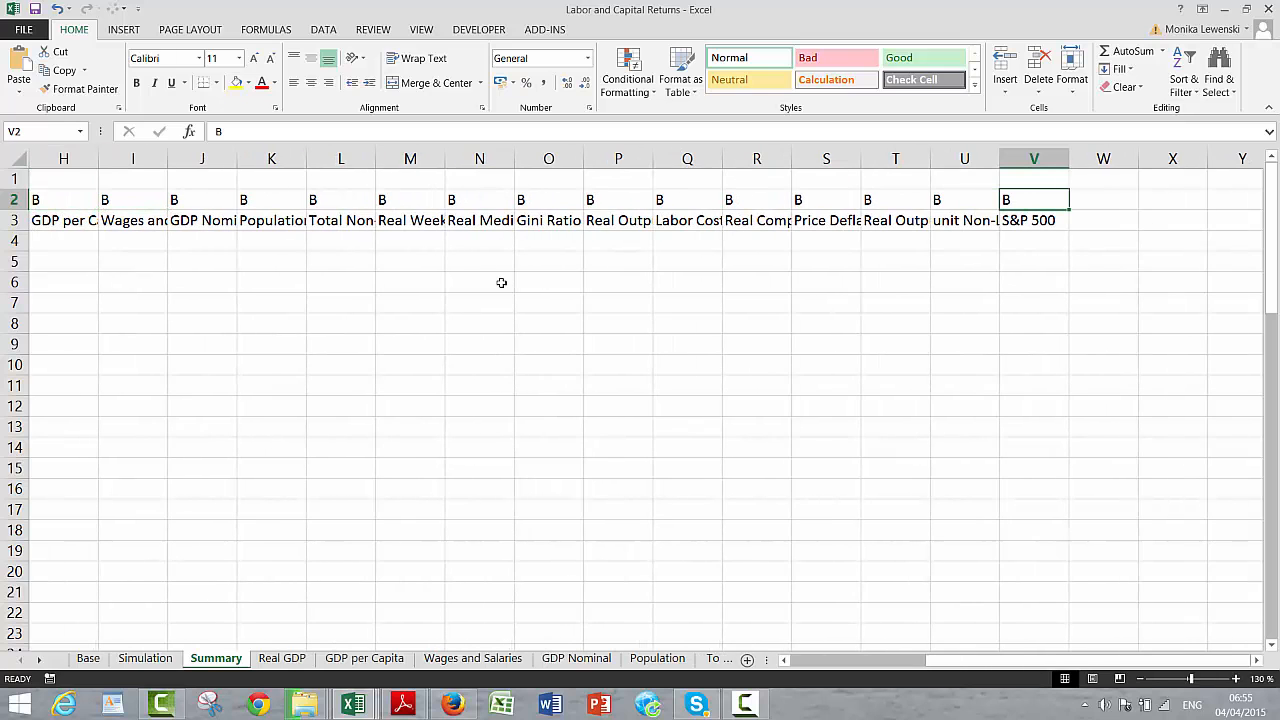
pyautogui.write('G')
pyautogui.press('Return')
# Step: In the G5 formula, replace the fixed B:B" in the average range's INDIRECT with "& after the exclamation mark
pyautogui.press('Down')
pyautogui.press('Left')
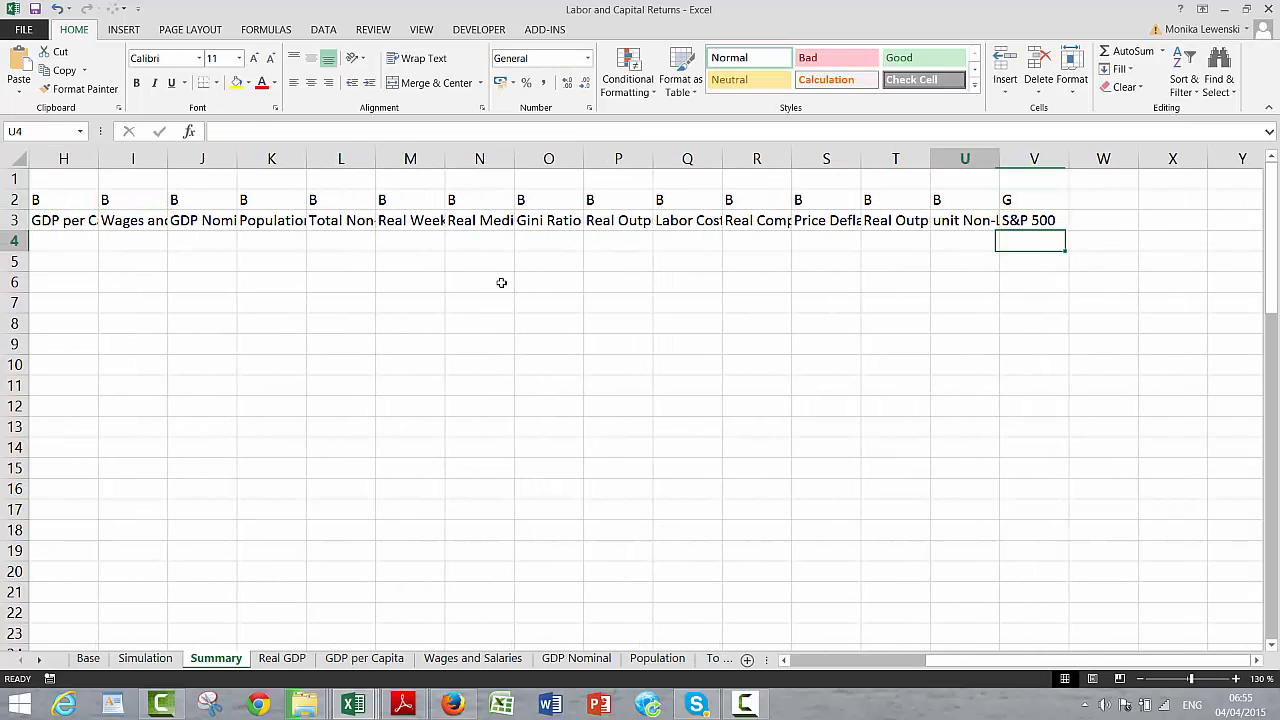
pyautogui.press('Left')
pyautogui.press('Left')
pyautogui.press('Left')
pyautogui.press('Left')
pyautogui.press('Left')
pyautogui.press('Left')
pyautogui.press('Left')
pyautogui.press('Left')
pyautogui.press('Left')
pyautogui.press('Left')
pyautogui.press('Left')
pyautogui.press('Left')
pyautogui.press('Left')
pyautogui.press('Left')
pyautogui.press('Left')
pyautogui.press('Left')
pyautogui.press('Left')
pyautogui.press('Left')
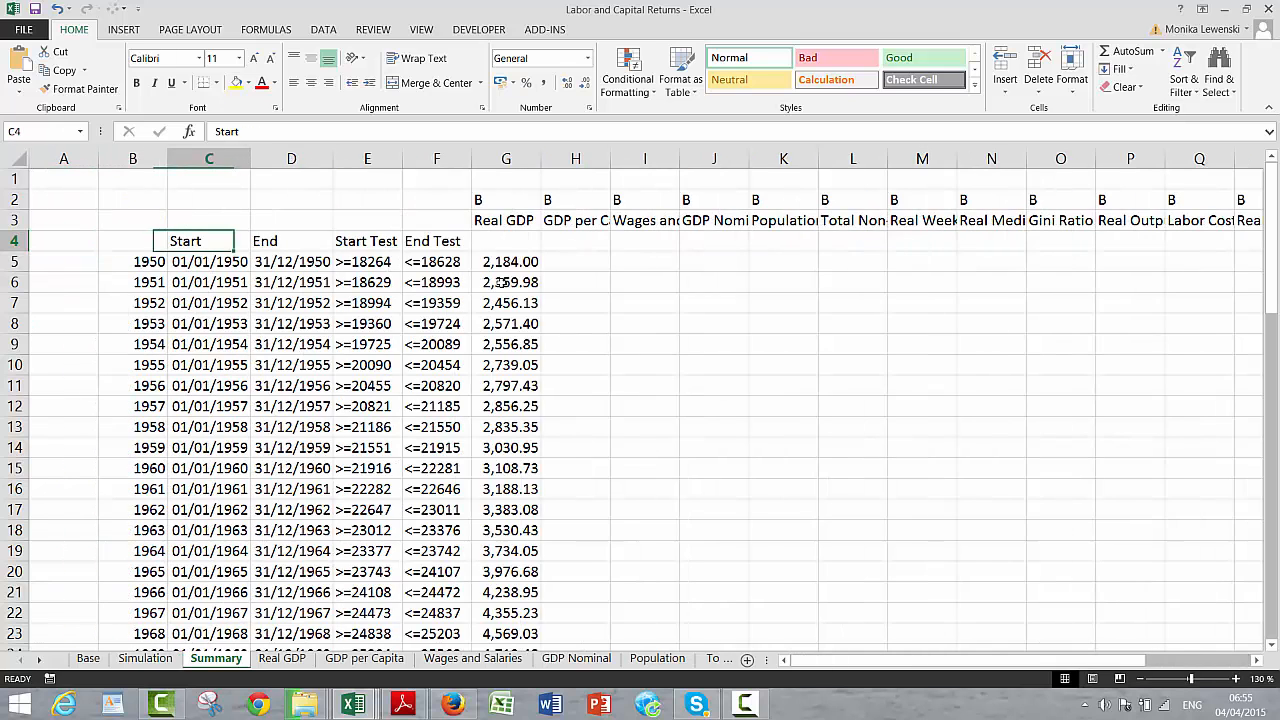
pyautogui.press('Right')
pyautogui.press('Right')
pyautogui.press('Right')
pyautogui.press('Right')
pyautogui.press('Down')
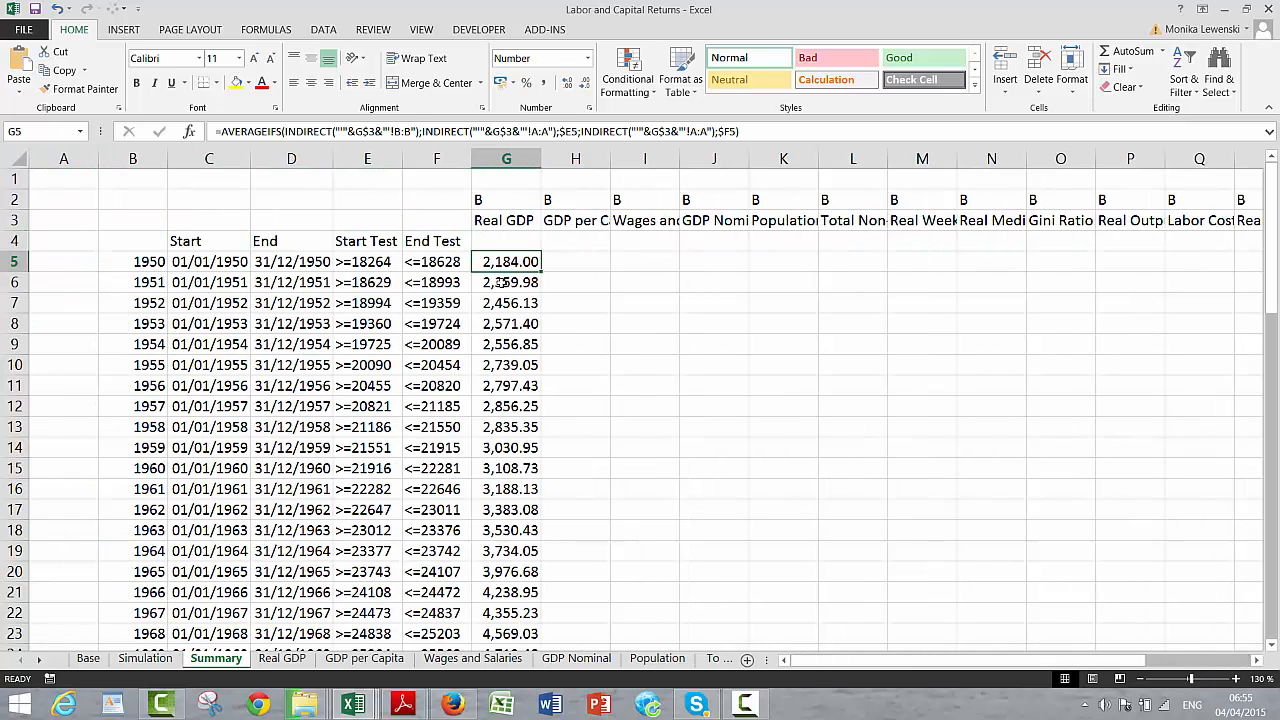
pyautogui.press('F2')
pyautogui.press('Left')
pyautogui.press('Left')
pyautogui.press('Left')
pyautogui.press('Left')
pyautogui.press('Left')
pyautogui.press('Left')
pyautogui.press('Left')
pyautogui.press('Left')
pyautogui.press('Left')
pyautogui.press('Left')
pyautogui.press('Left')
pyautogui.press('Left')
pyautogui.press('Left')
pyautogui.press('Left')
pyautogui.press('Left')
pyautogui.press('Left')
pyautogui.press('Left')
pyautogui.press('Left')
pyautogui.press('Left')
pyautogui.press('Left')
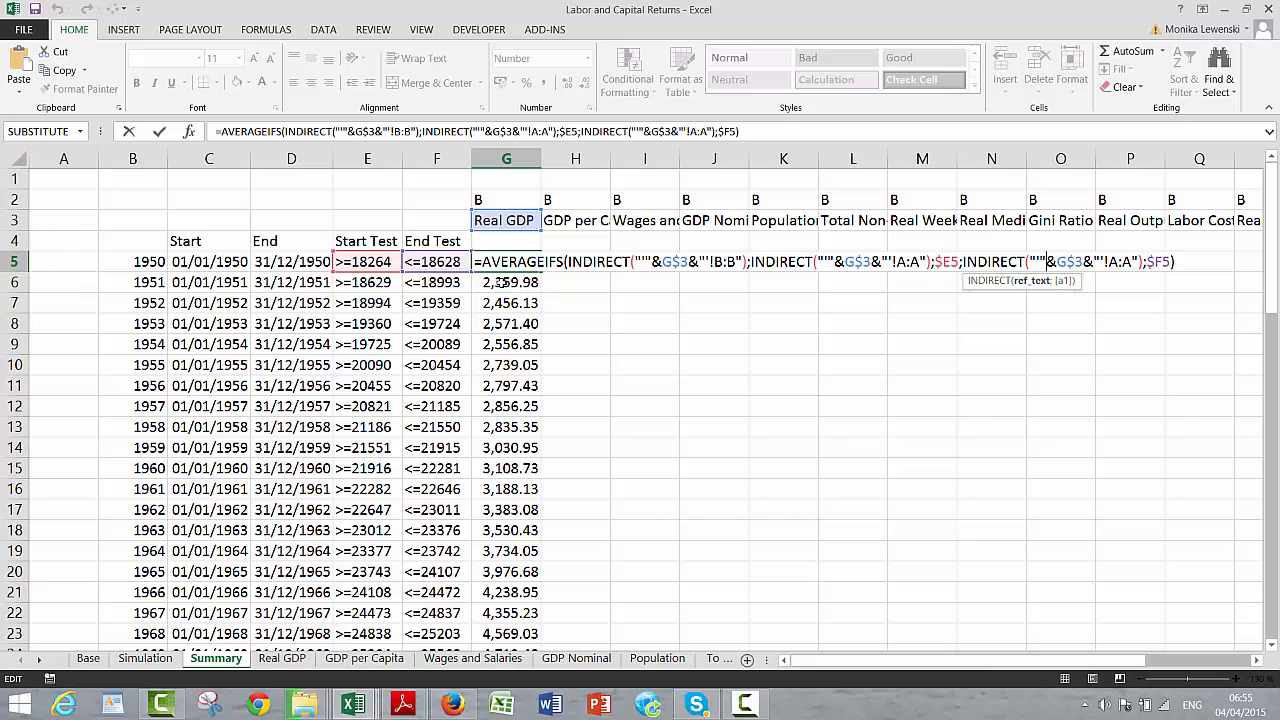
pyautogui.press('Left')
pyautogui.press('Left')
pyautogui.press('Left')
pyautogui.press('Left')
pyautogui.press('Left')
pyautogui.press('Left')
pyautogui.press('Left')
pyautogui.press('Left')
pyautogui.press('Left')
pyautogui.press('Left')
pyautogui.press('Left')
pyautogui.press('Left')
pyautogui.press('Left')
pyautogui.press('Left')
pyautogui.press('Left')
pyautogui.press('Left')
pyautogui.press('Left')
pyautogui.press('Left')
pyautogui.press('Left')
pyautogui.press('Left')
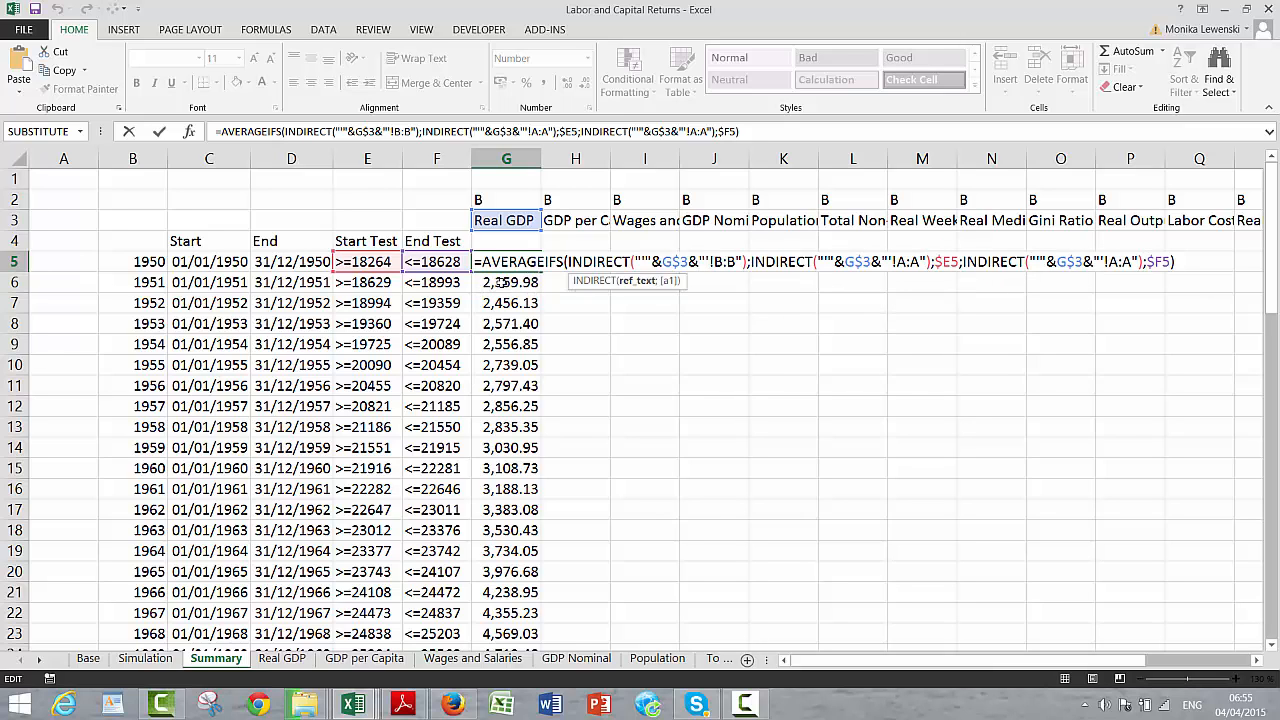
pyautogui.write('"&')
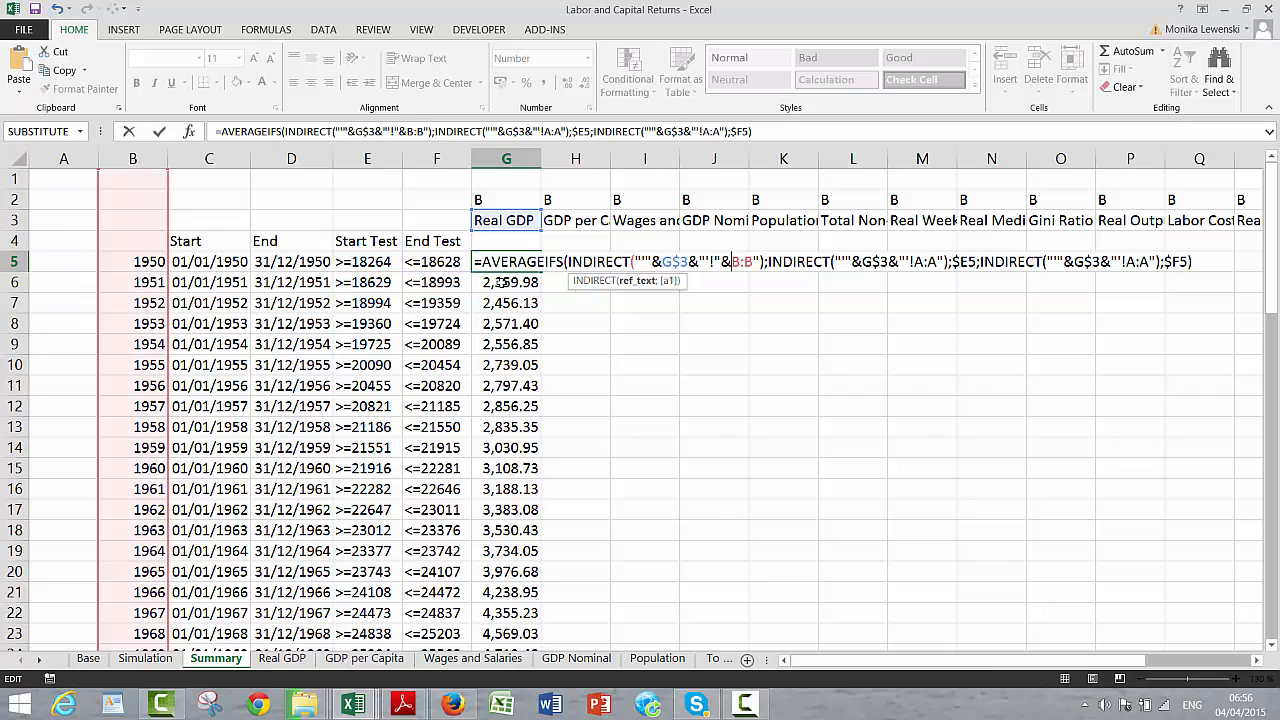
pyautogui.press('Delete')
pyautogui.press('Delete')
pyautogui.press('Delete')
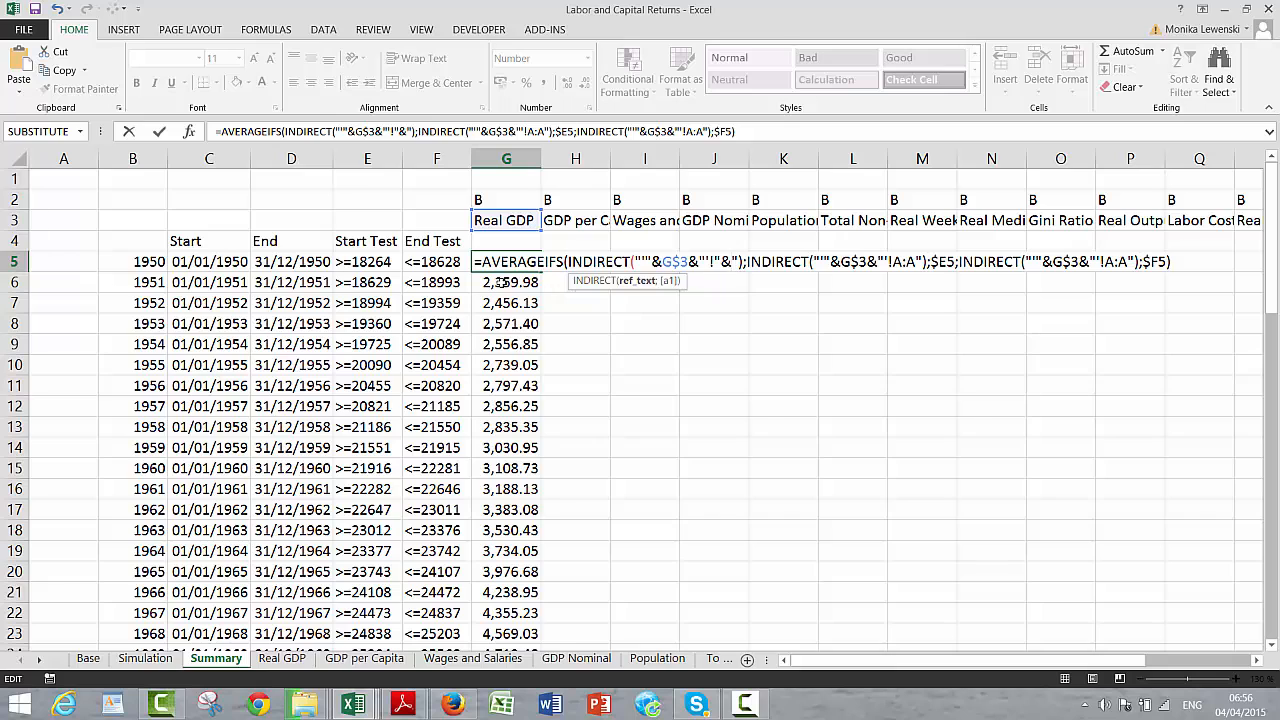
pyautogui.press('Delete')
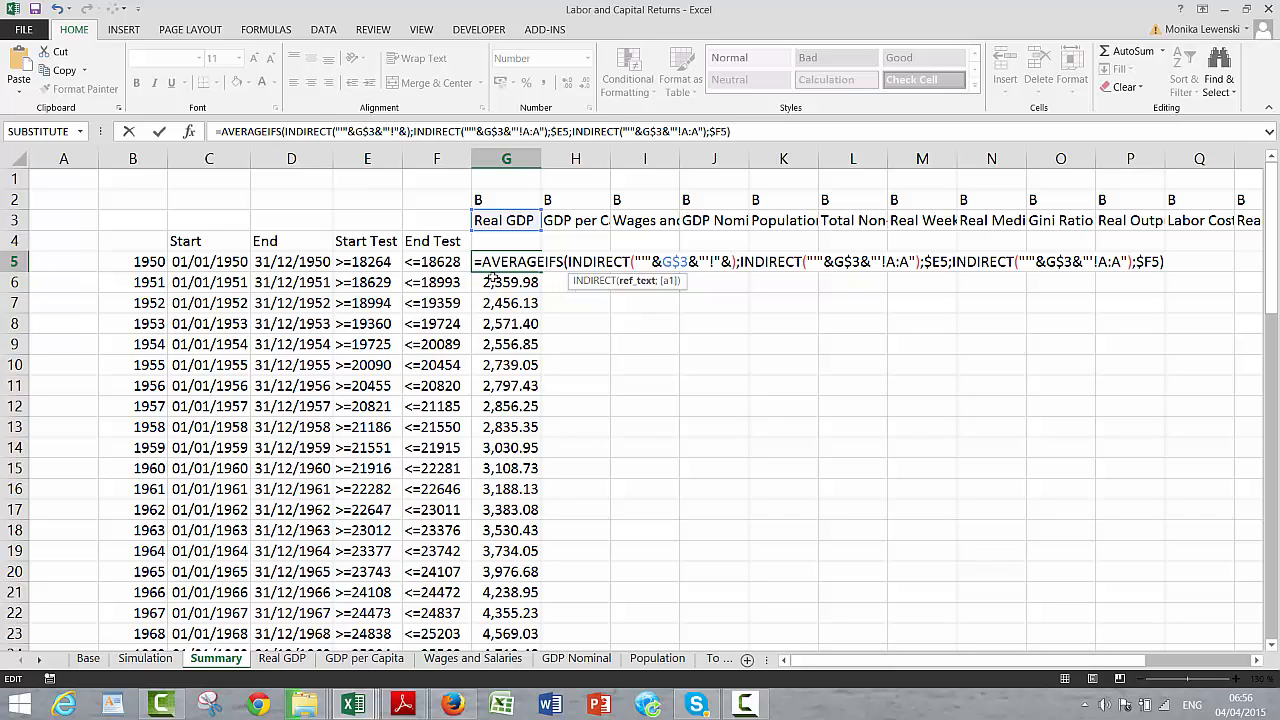
# Step: Add the column letter cell to the average range as the row-locked reference G$2
pyautogui.click(491, 199)
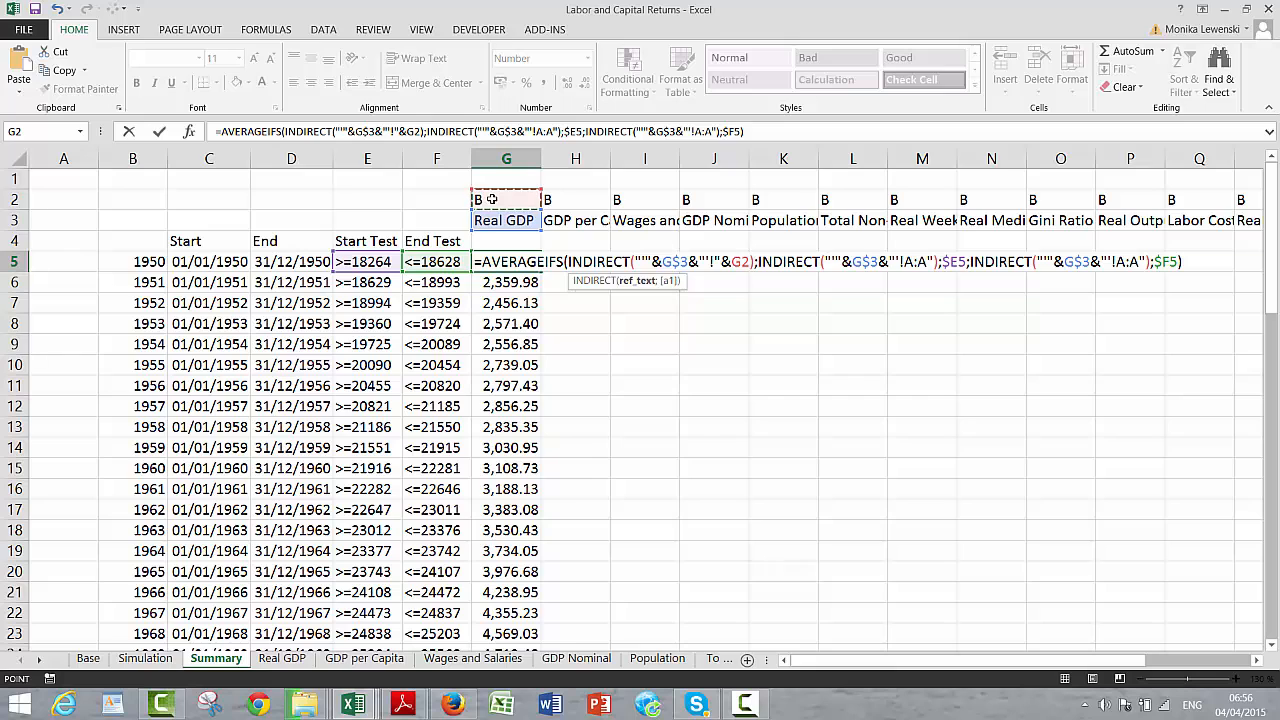
pyautogui.press('F4')
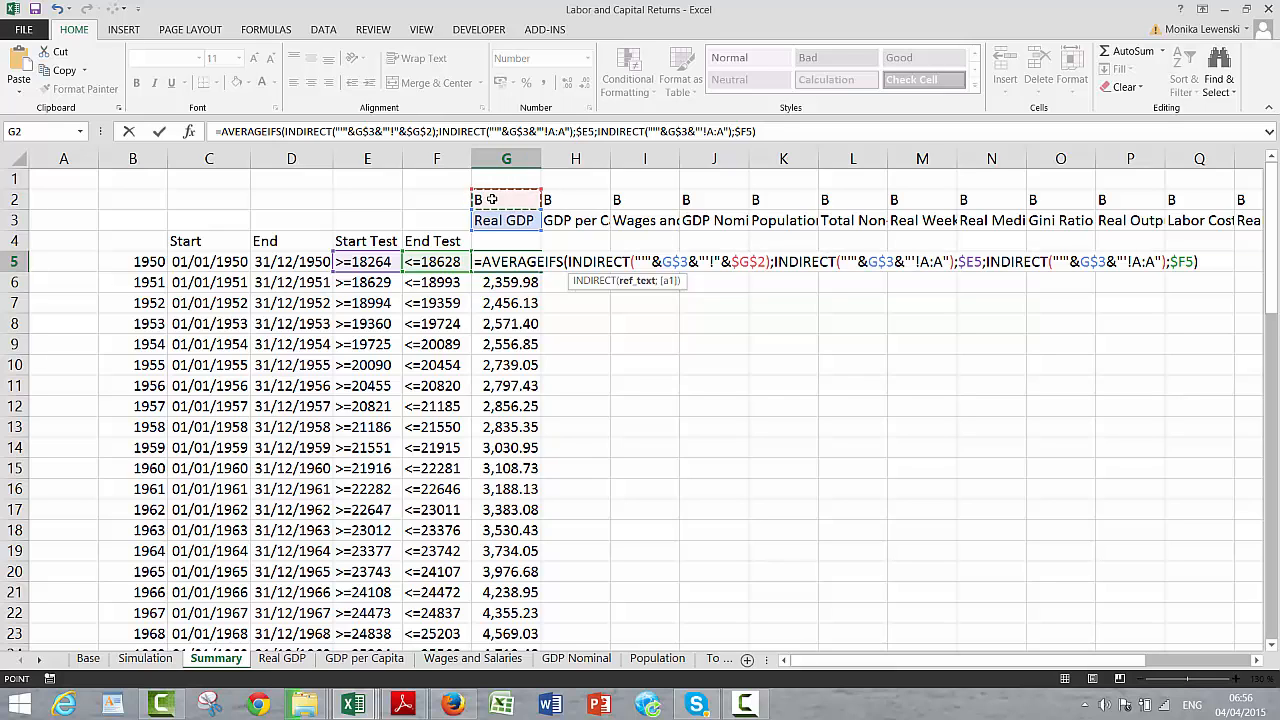
pyautogui.press('F4')
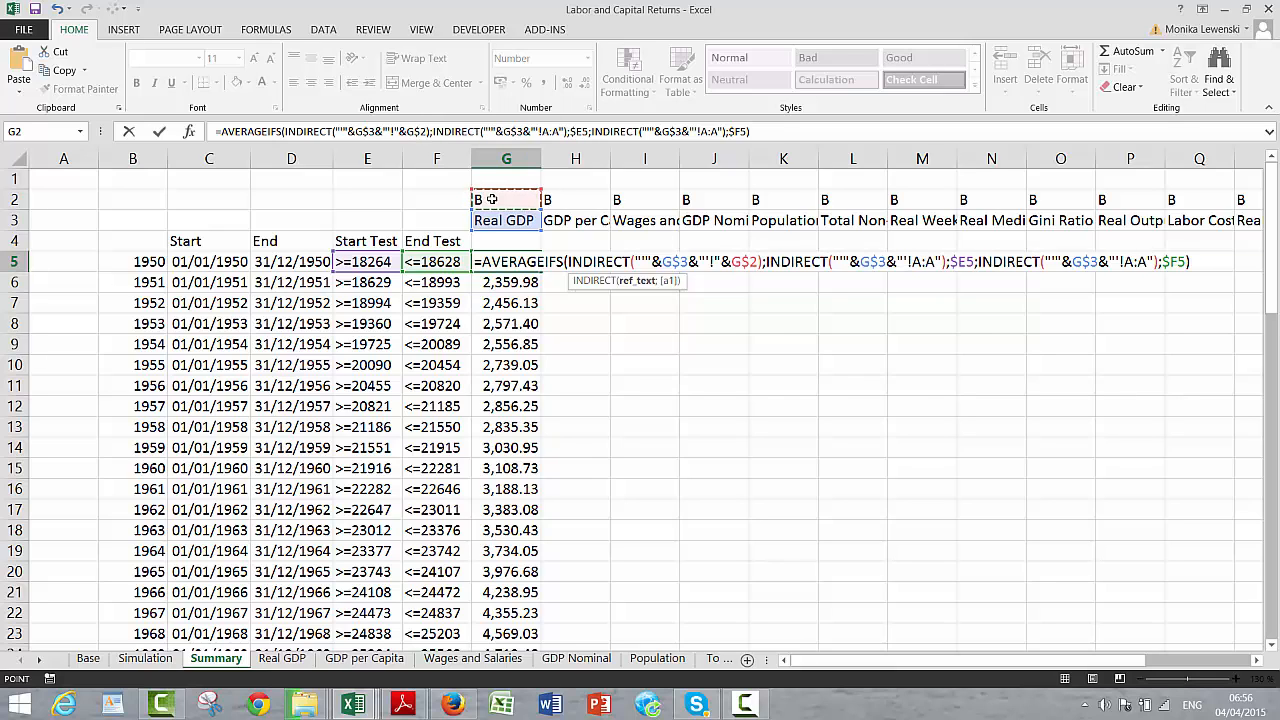
# Step: Extend the average range's INDIRECT text in the G5 formula with &":"& after G$2
pyautogui.write('&')
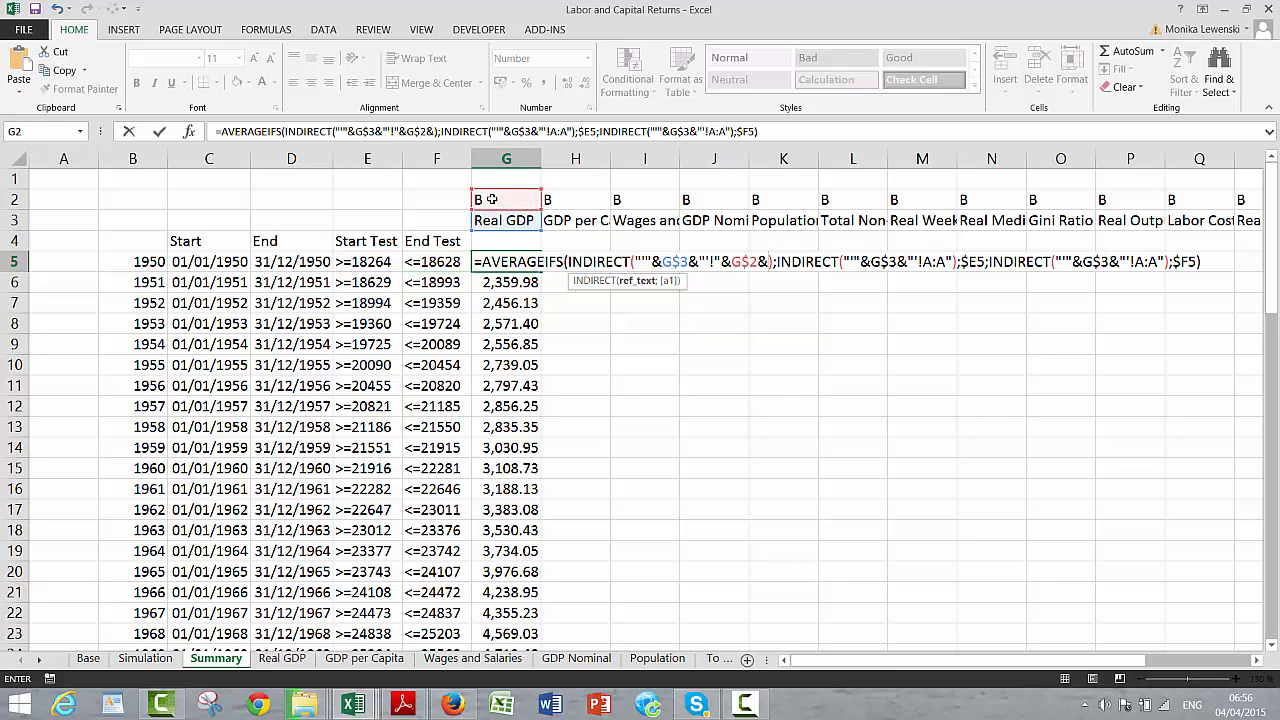
pyautogui.write('"')
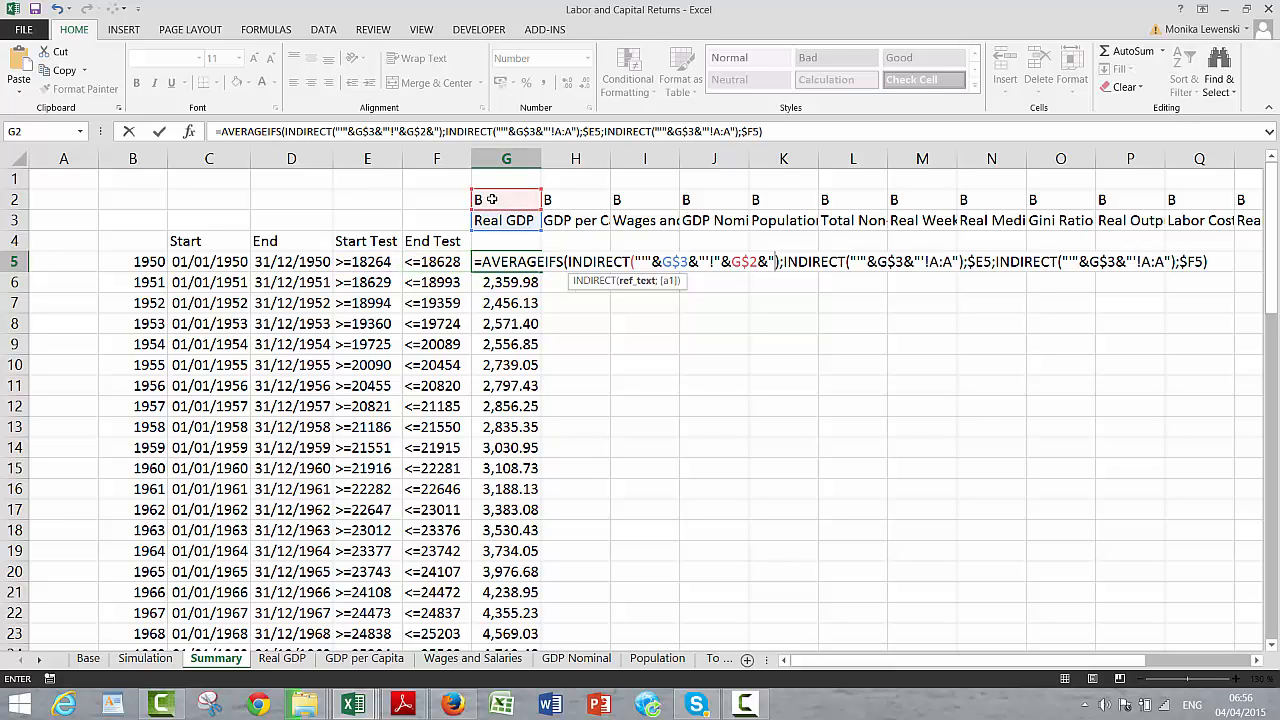
pyautogui.write(':')
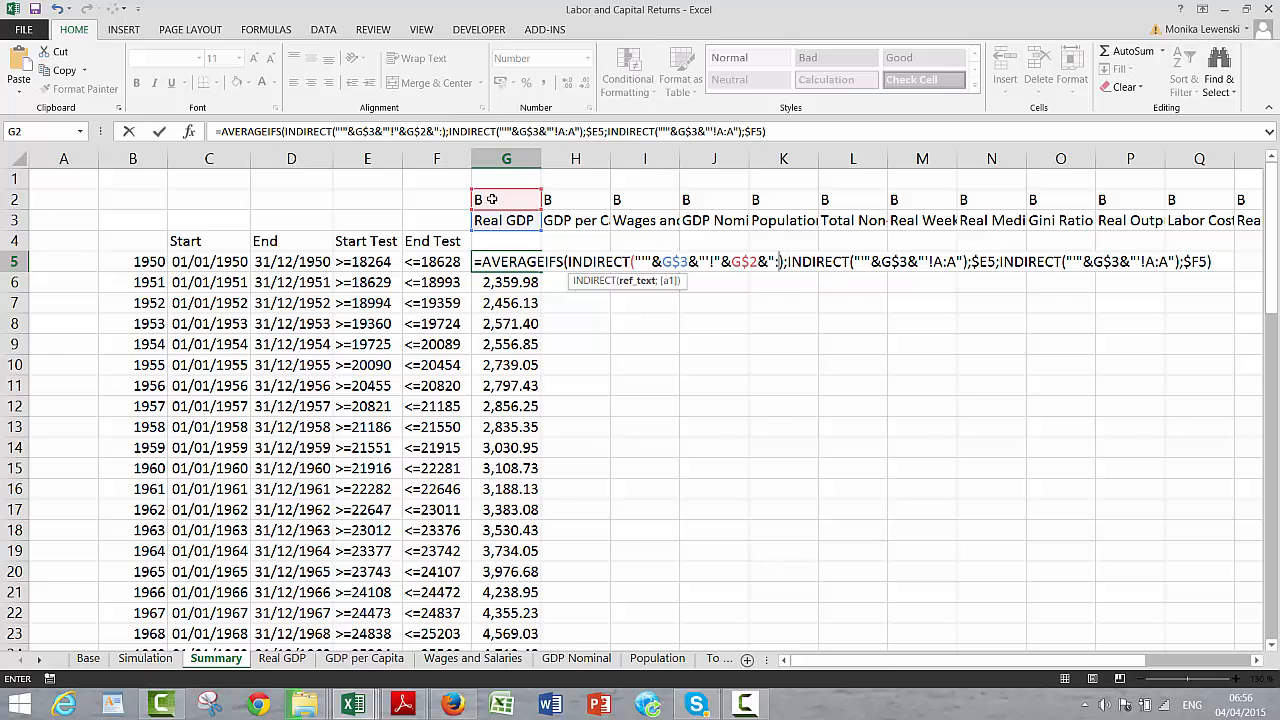
pyautogui.write('"')
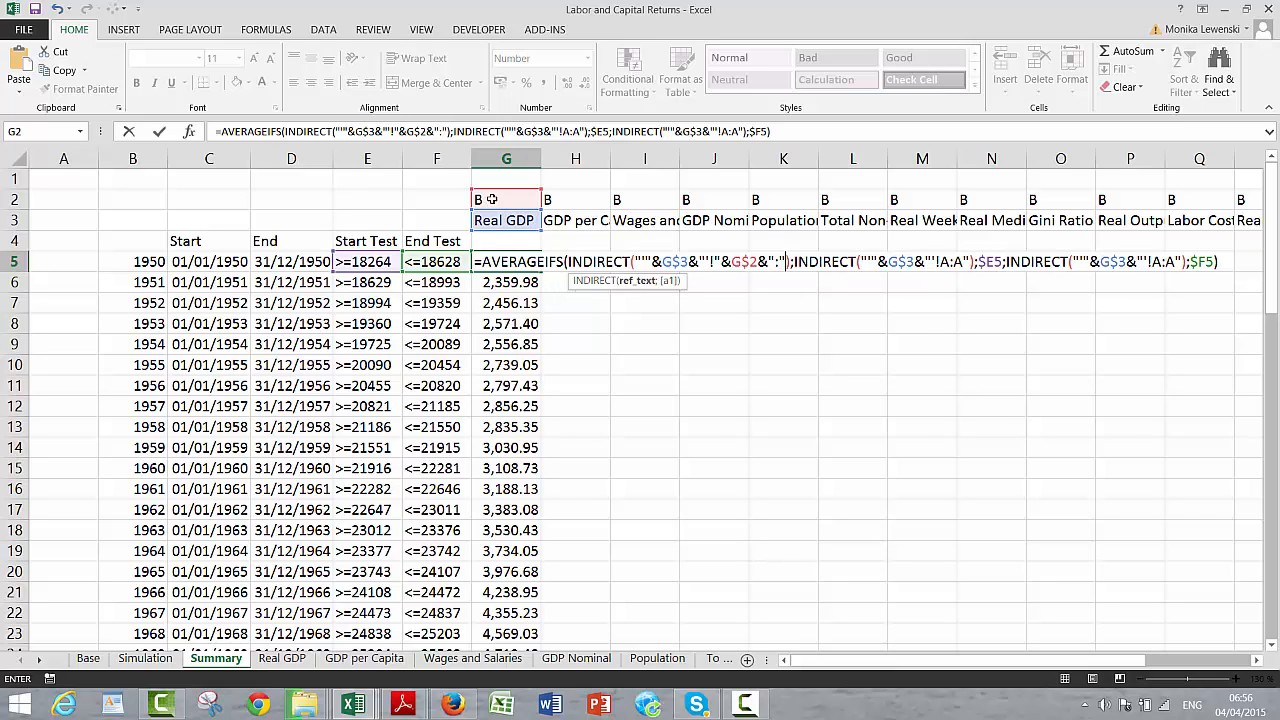
pyautogui.write('&')
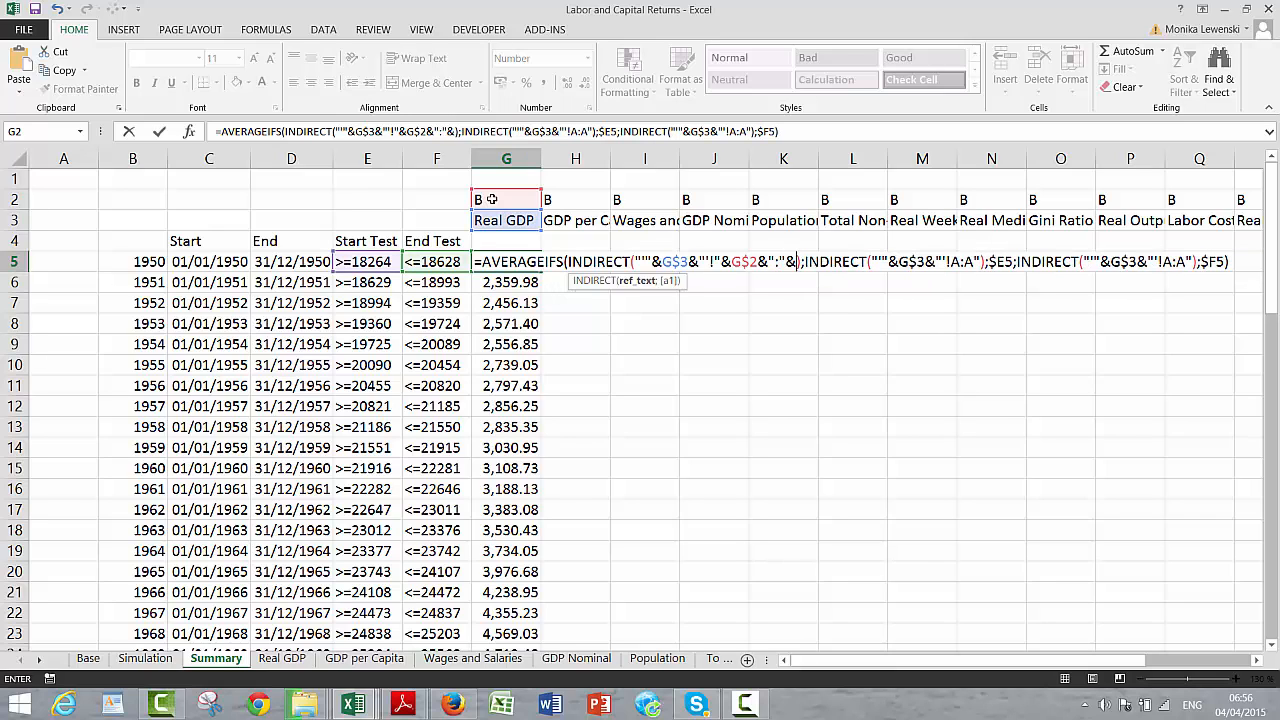
# Step: Add the column letter cell as G$2 again to end the average range, and commit the G5 formula
pyautogui.click(487, 199)
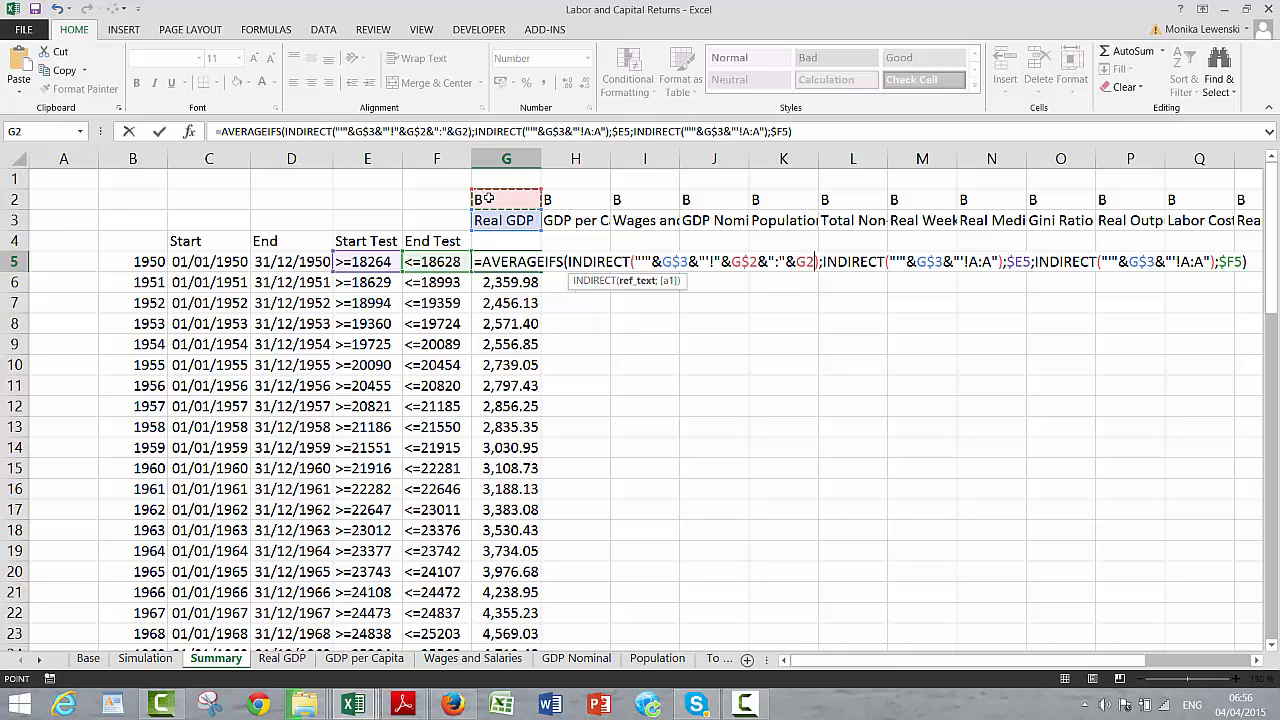
pyautogui.press('F4')
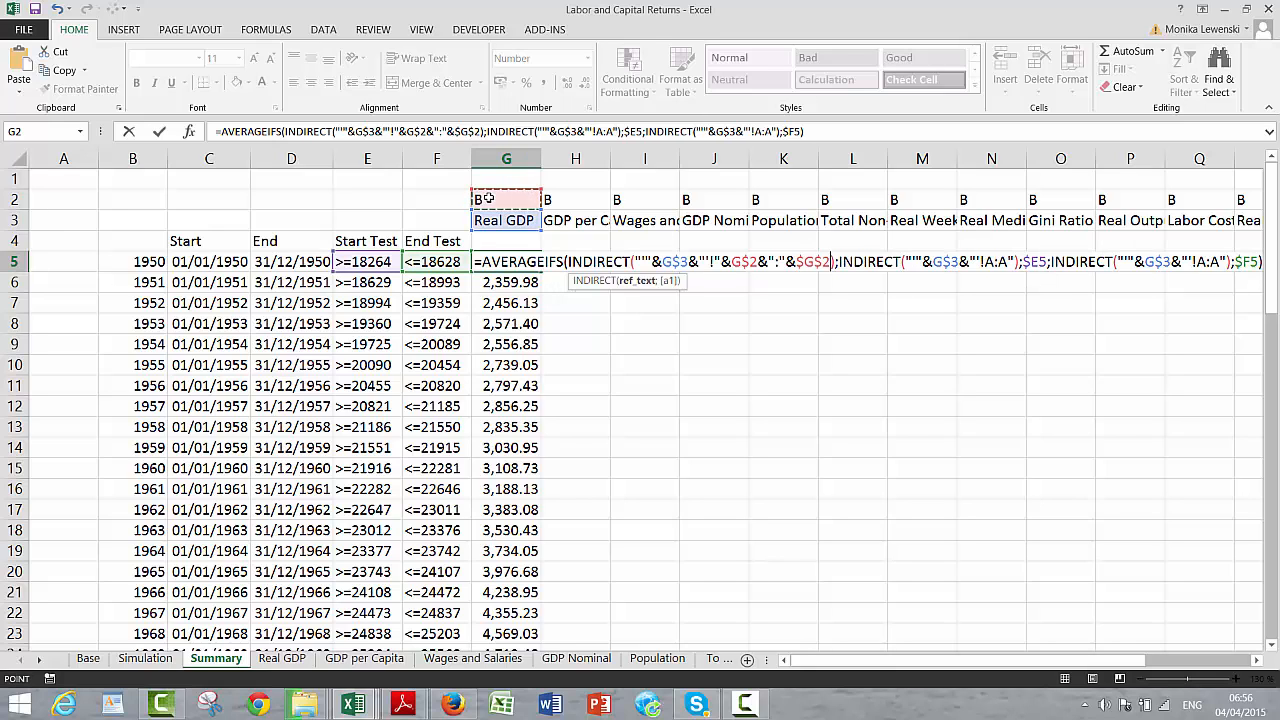
pyautogui.press('F4')
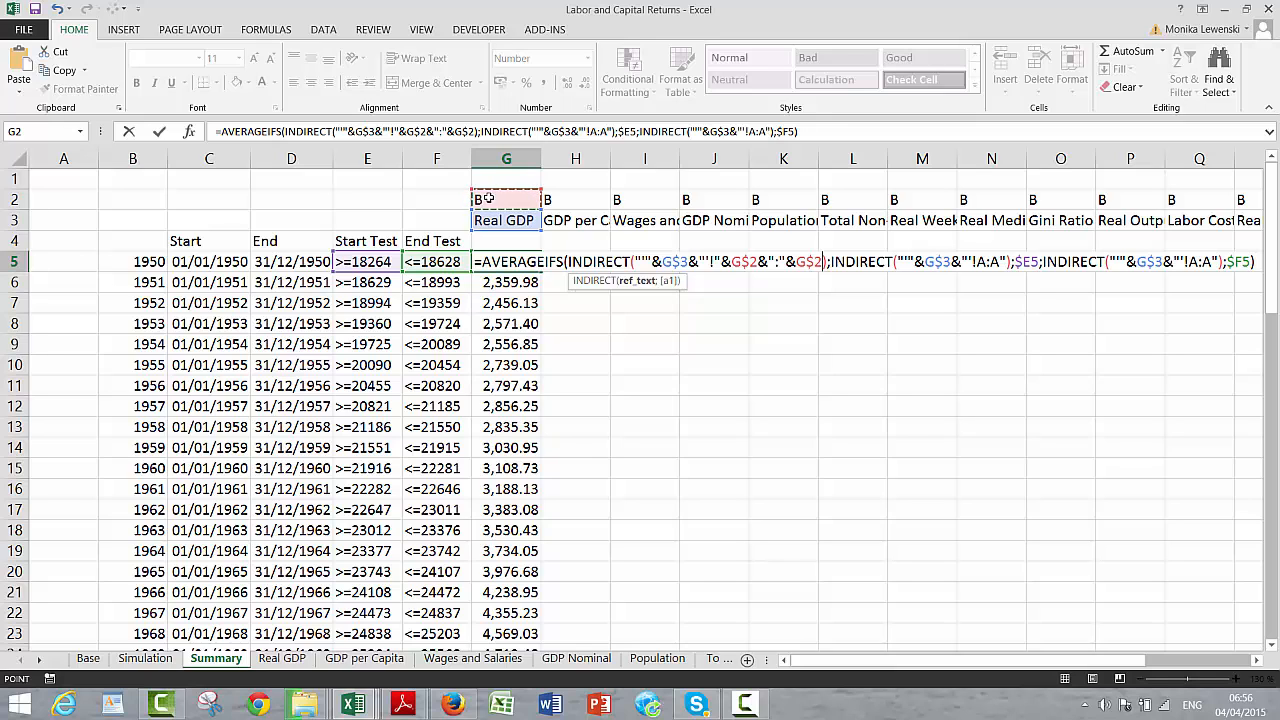
pyautogui.press('Return')
pyautogui.press('Up')
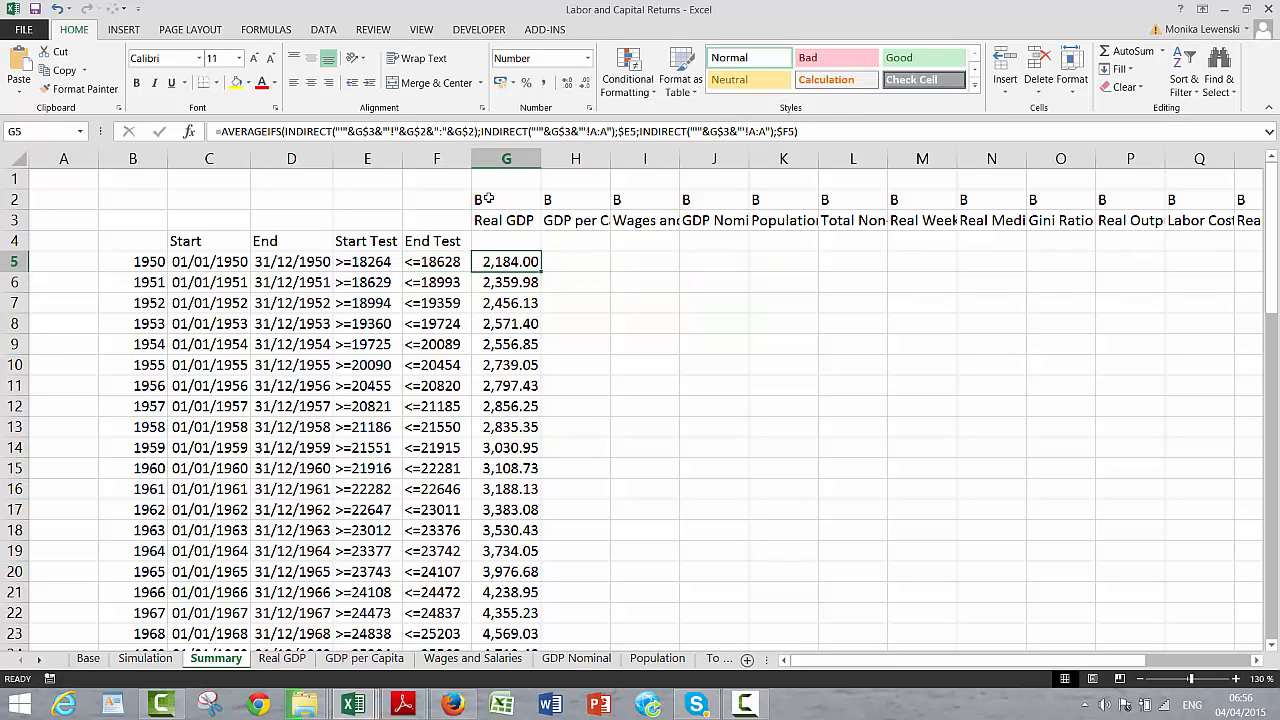
# Step: Fill the updated G5 formula down the Real GDP column through the 2014 row
pyautogui.doubleClick(541, 272)
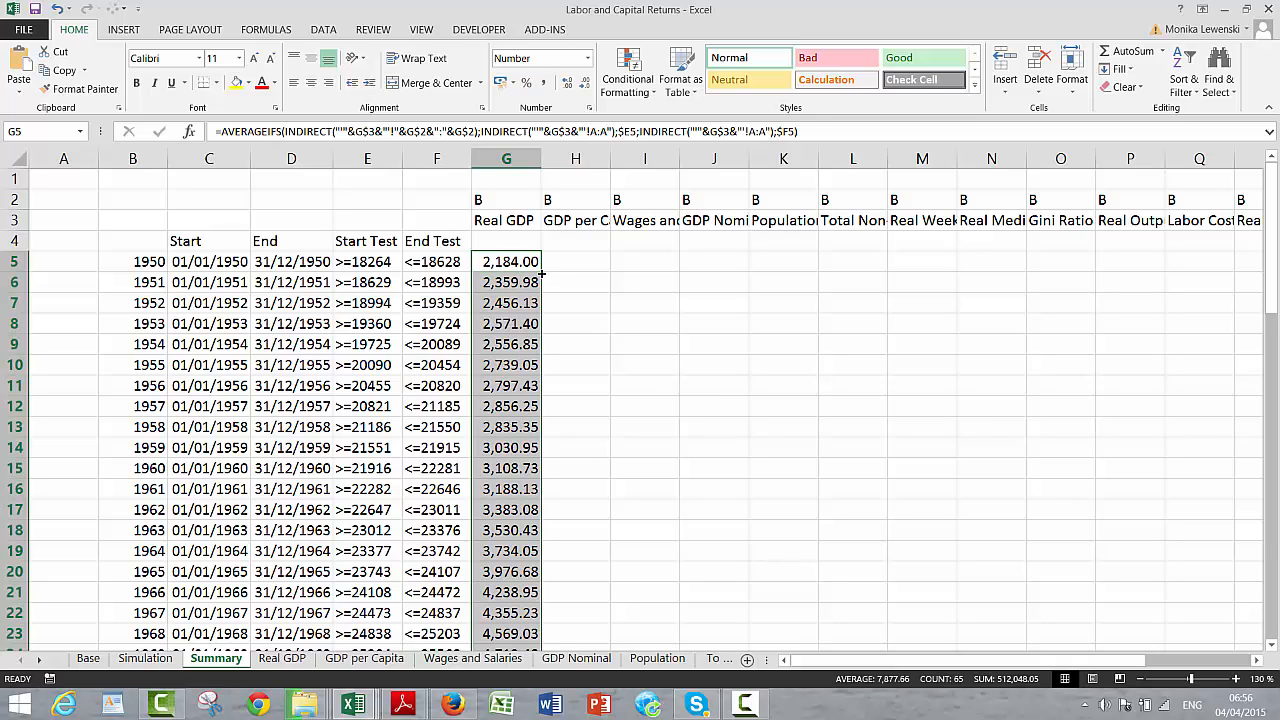
pyautogui.hotkey('shift', 'Right')
pyautogui.hotkey('shift', 'Right')
pyautogui.hotkey('shift', 'Right')
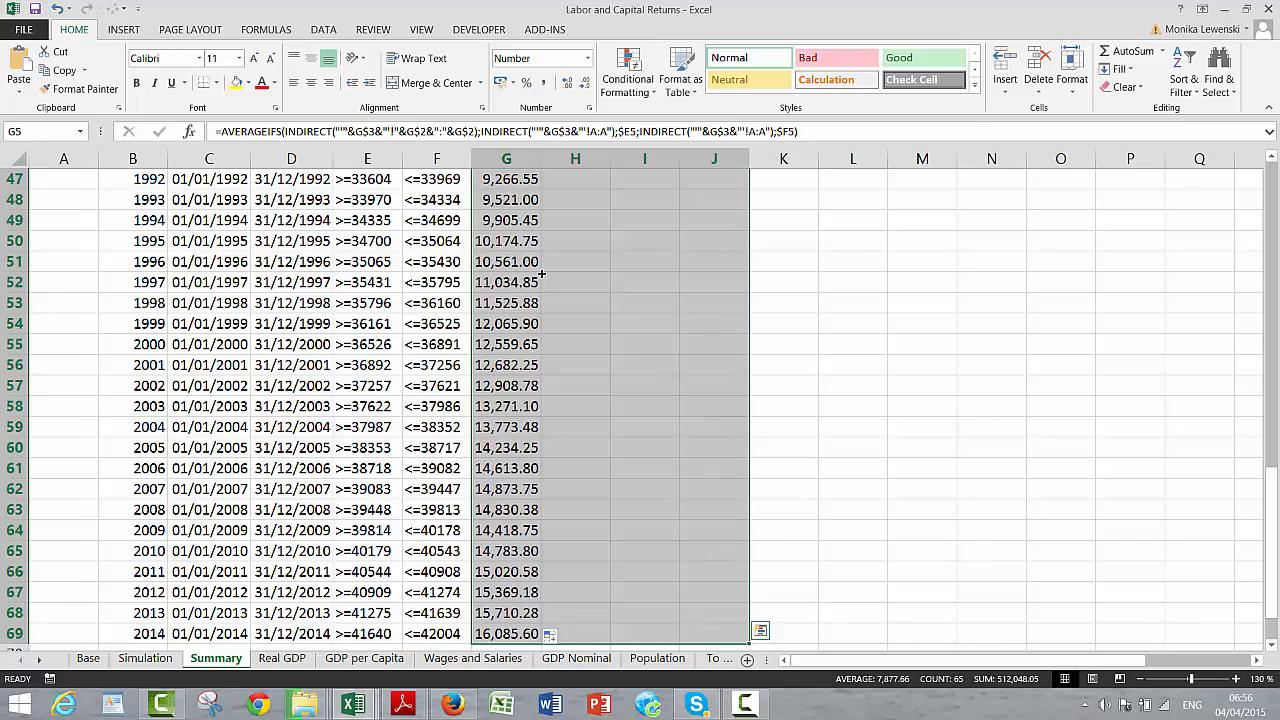
pyautogui.press('Up')
pyautogui.press('Up')
pyautogui.press('Up')
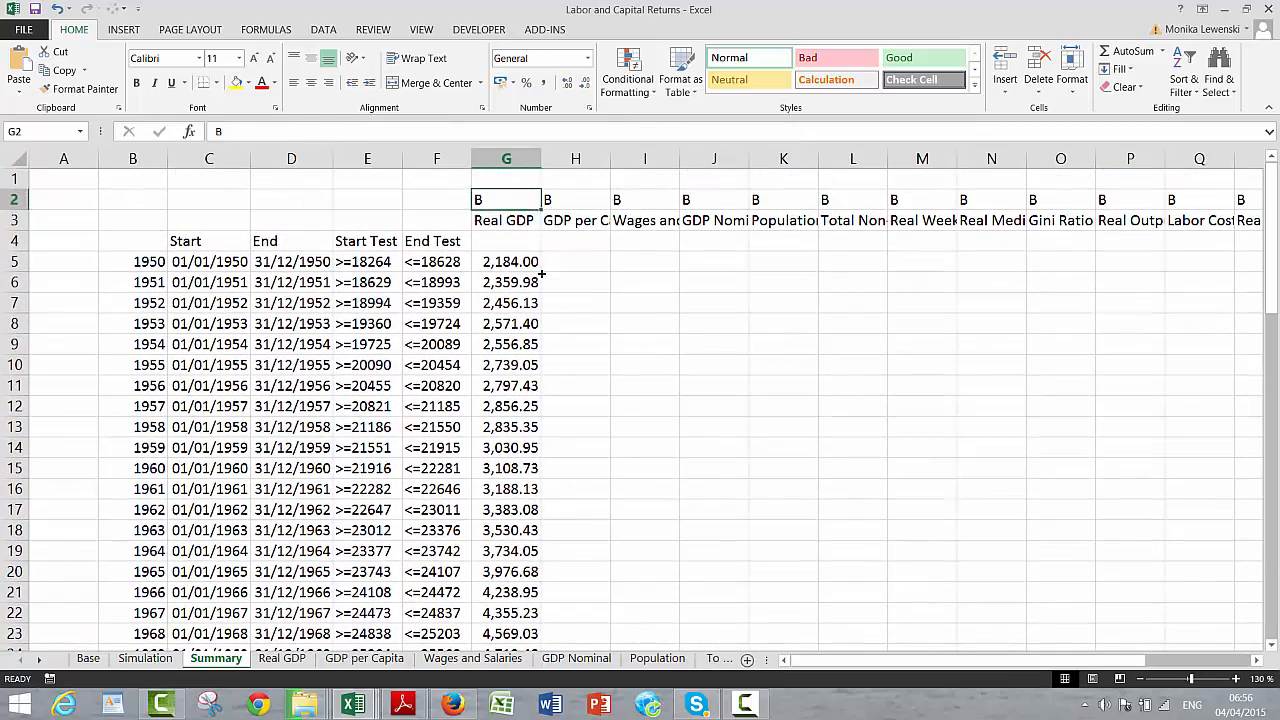
# Step: Fill the G5 formula across the 1950 row to V5, under the S&P 500 heading
pyautogui.press('Down')
pyautogui.press('Down')
pyautogui.press('Down')
pyautogui.hotkey('shift', 'Right')
pyautogui.hotkey('shift', 'Right')
pyautogui.hotkey('shift', 'Right')
pyautogui.hotkey('shift', 'Right')
pyautogui.hotkey('shift', 'Right')
pyautogui.hotkey('shift', 'Right')
pyautogui.hotkey('shift', 'Right')
pyautogui.hotkey('shift', 'Right')
pyautogui.hotkey('shift', 'Right')
pyautogui.hotkey('shift', 'Right')
pyautogui.hotkey('shift', 'Right')
pyautogui.hotkey('shift', 'Right')
pyautogui.hotkey('shift', 'Right')
pyautogui.hotkey('shift', 'Right')
pyautogui.hotkey('shift', 'Right')
pyautogui.hotkey('shift', 'Right')
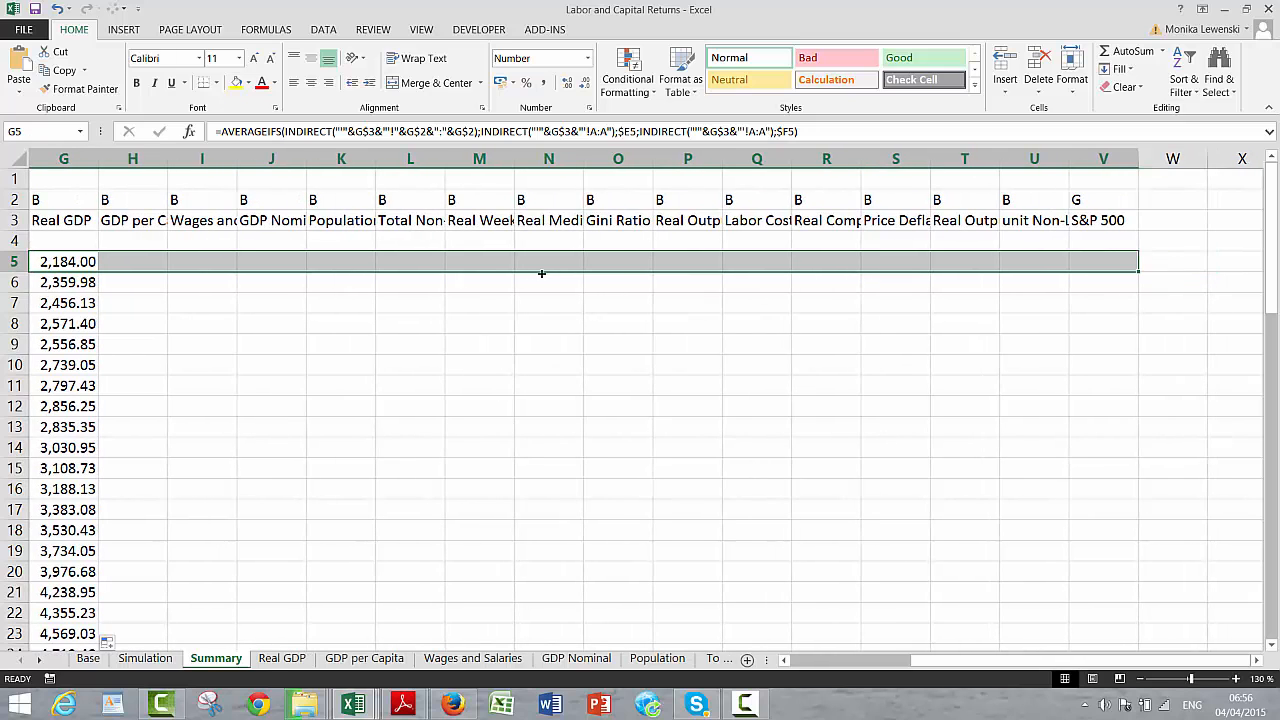
pyautogui.hotkey('ctrl', 'r')
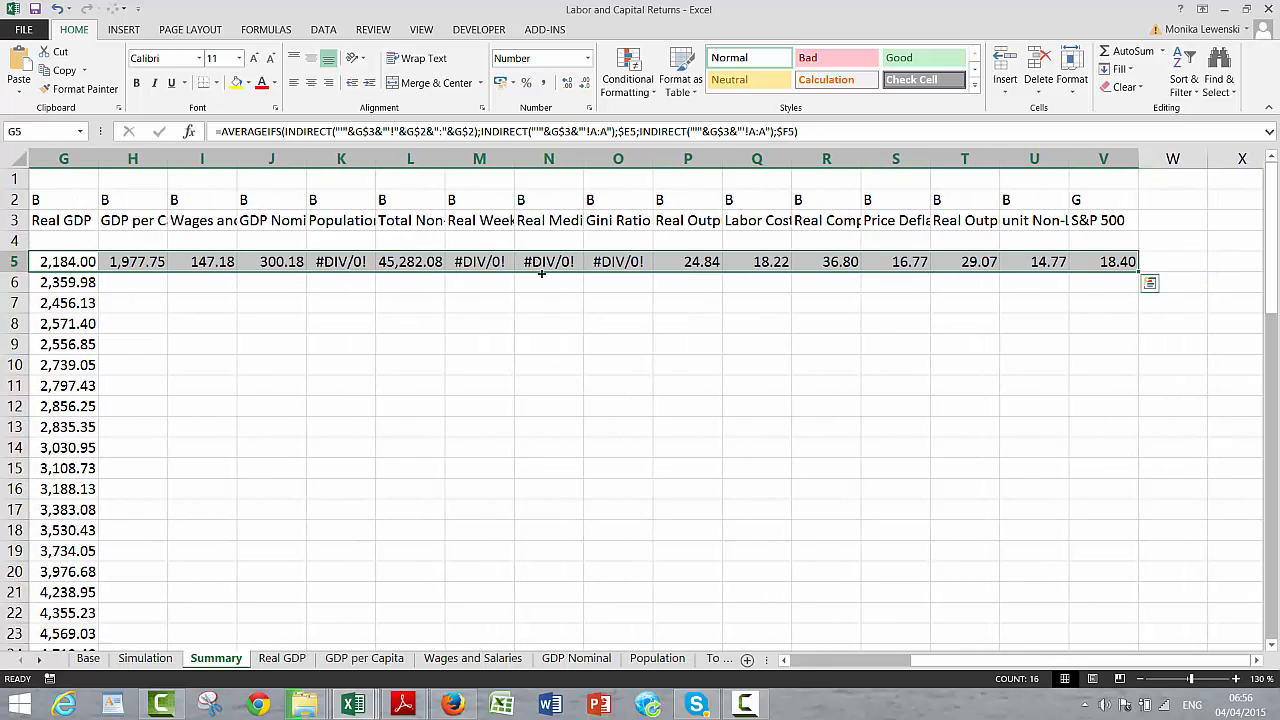
# Step: Examine the 1950 row's formulas and averages across the data columns from Real GDP to S&P 500
pyautogui.press('Left')
pyautogui.press('Right')
pyautogui.press('Right')
pyautogui.press('Right')
pyautogui.press('Right')
pyautogui.press('Right')
pyautogui.press('Right')
pyautogui.press('Right')
pyautogui.press('Right')
pyautogui.press('Right')
pyautogui.press('Right')
pyautogui.press('Right')
pyautogui.press('Right')
pyautogui.press('Right')
pyautogui.press('Right')
pyautogui.press('Right')
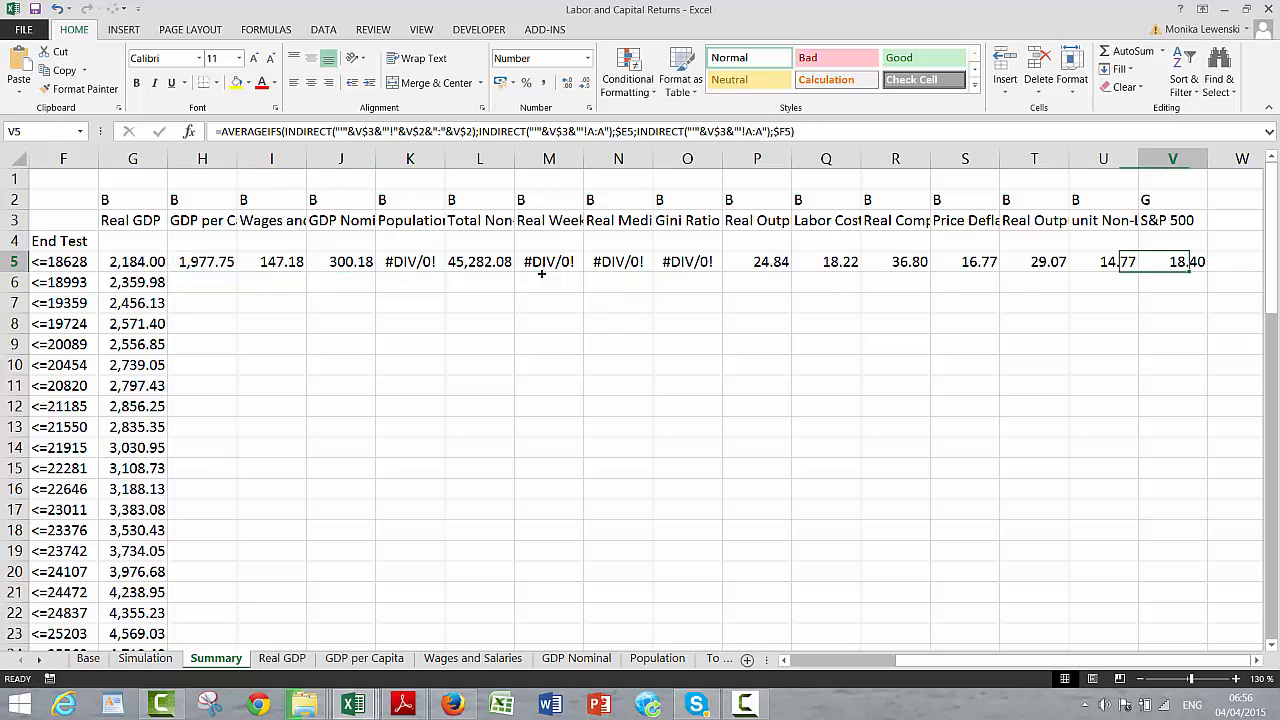
pyautogui.press('Left')
pyautogui.press('Left')
pyautogui.press('Left')
pyautogui.press('Left')
pyautogui.press('Left')
pyautogui.press('Left')
pyautogui.press('Left')
pyautogui.press('Left')
pyautogui.press('Left')
pyautogui.press('Left')
pyautogui.press('Left')
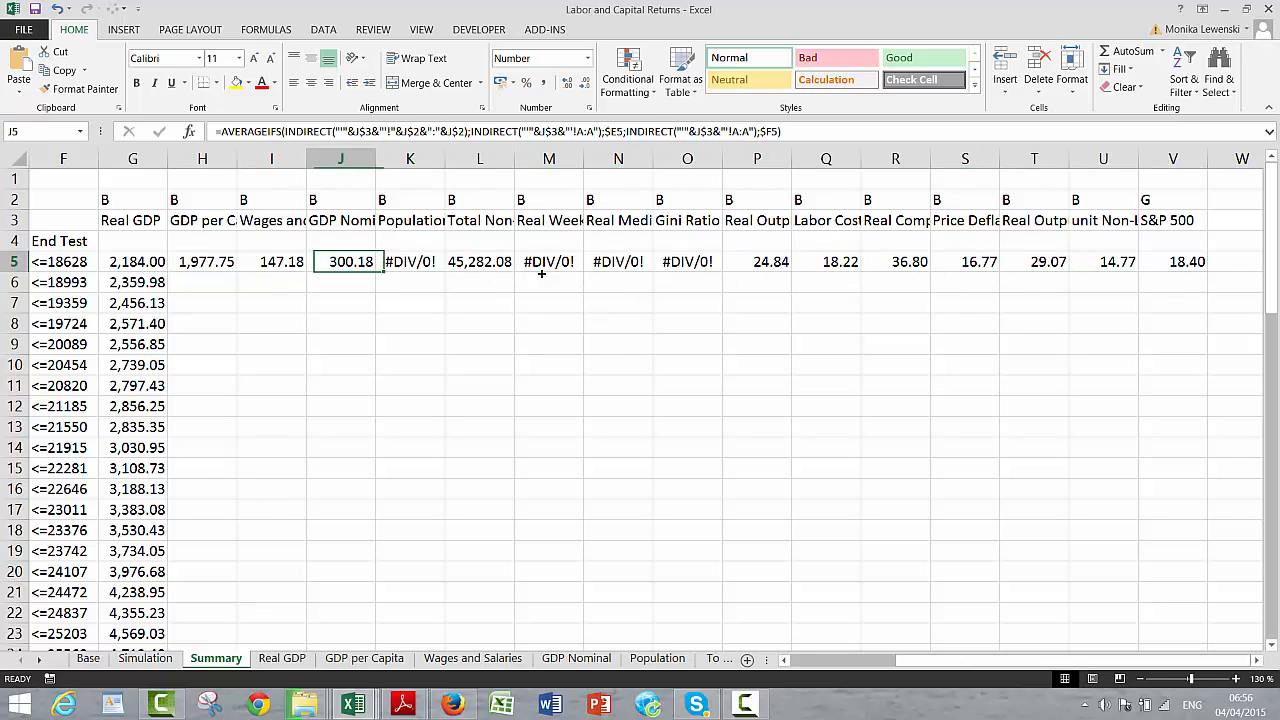
pyautogui.press('Right')
pyautogui.press('Right')
pyautogui.press('Right')
pyautogui.press('Left')
pyautogui.press('Left')
pyautogui.press('Left')
pyautogui.press('Left')
pyautogui.press('Left')
pyautogui.press('Left')
pyautogui.press('Left')
pyautogui.press('Left')
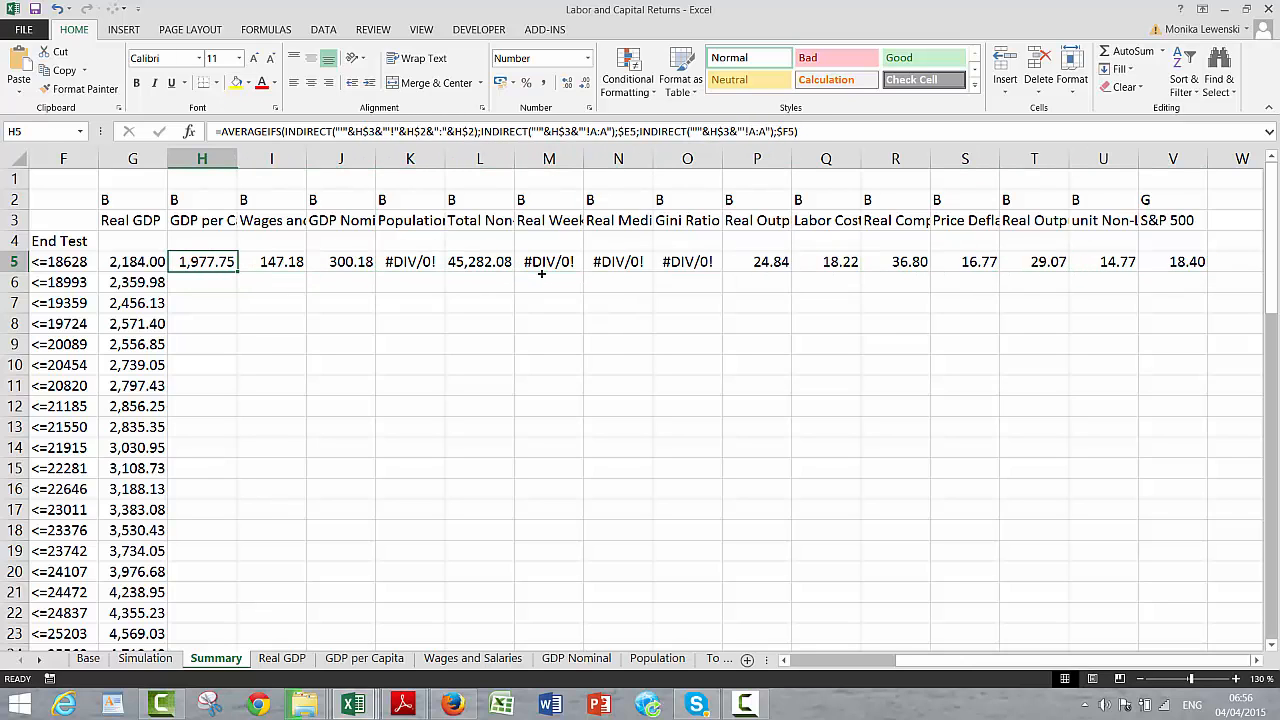
pyautogui.press('Left')
pyautogui.press('Left')
pyautogui.press('Left')
pyautogui.press('Left')
# Step: Fill the formulas in H5:V5 down through all the year rows
pyautogui.press('Right')
pyautogui.press('Right')
pyautogui.press('Right')
pyautogui.press('Right')
pyautogui.press('Right')
pyautogui.press('Right')
pyautogui.press('Right')
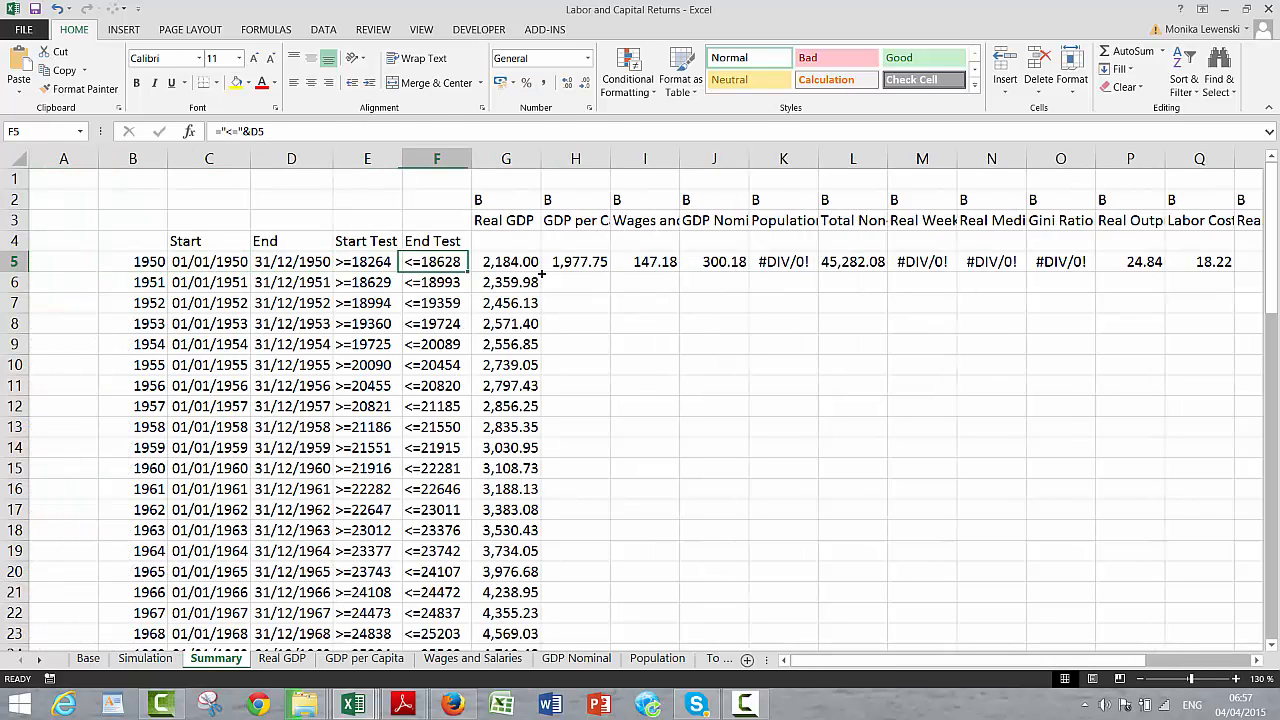
pyautogui.hotkey('shift', 'Right')
pyautogui.hotkey('shift', 'Right')
pyautogui.hotkey('shift', 'Right')
pyautogui.hotkey('shift', 'Right')
pyautogui.hotkey('shift', 'Right')
pyautogui.hotkey('shift', 'Right')
pyautogui.hotkey('shift', 'Right')
pyautogui.hotkey('shift', 'Right')
pyautogui.hotkey('shift', 'Right')
pyautogui.hotkey('shift', 'Right')
pyautogui.hotkey('shift', 'Right')
pyautogui.hotkey('shift', 'Right')
pyautogui.hotkey('shift', 'Right')
pyautogui.hotkey('shift', 'Right')
pyautogui.hotkey('shift', 'Right')
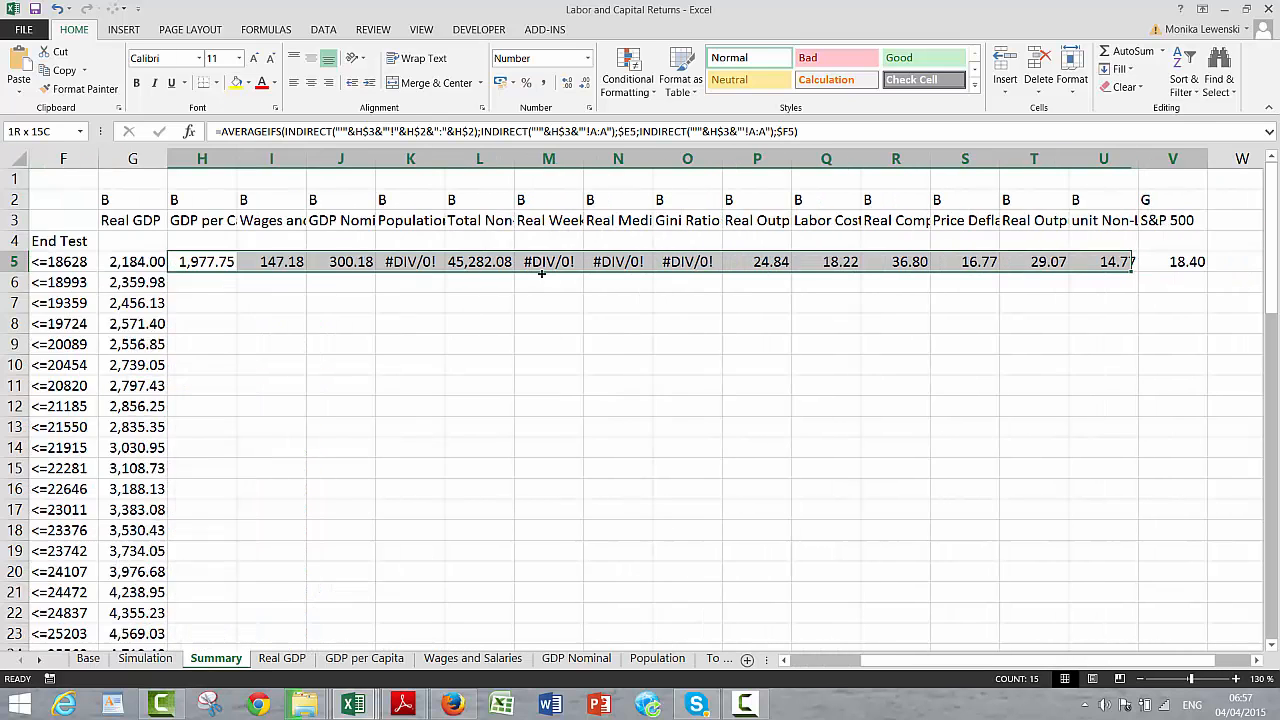
pyautogui.hotkey('shift', 'Right')
pyautogui.hotkey('shift', 'Left')
pyautogui.hotkey('shift', 'Left')
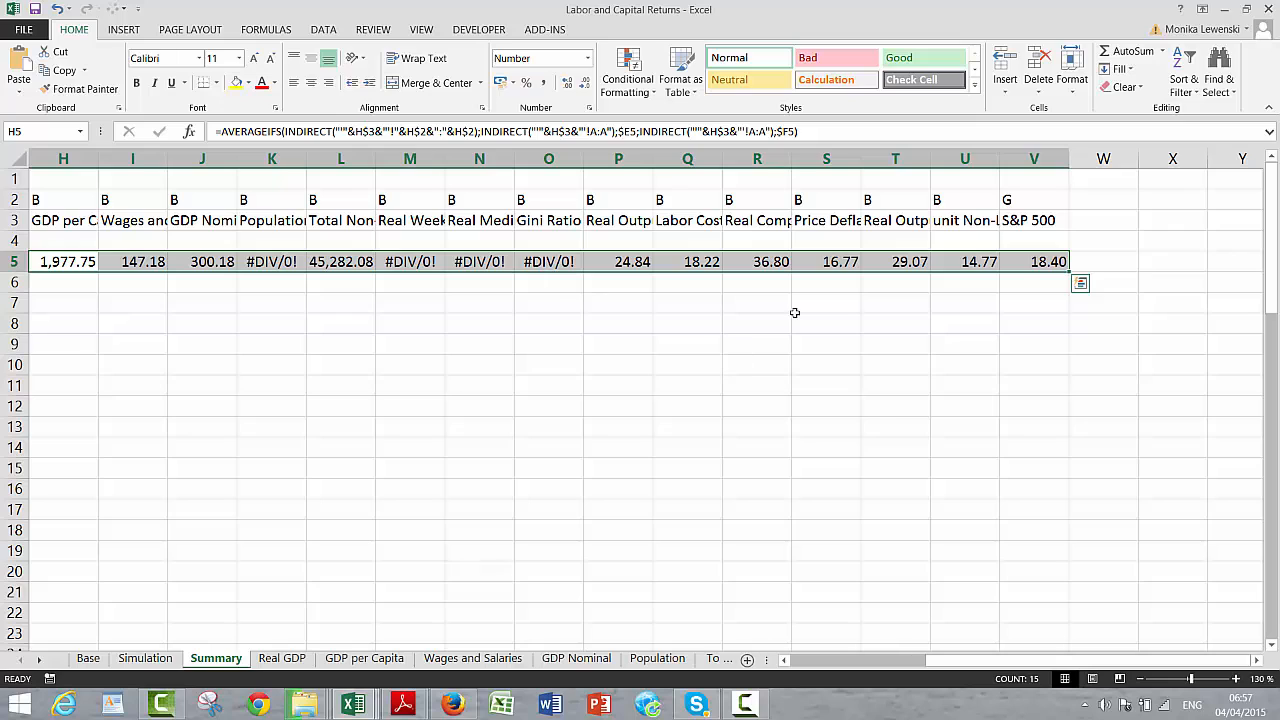
pyautogui.doubleClick(1069, 272)
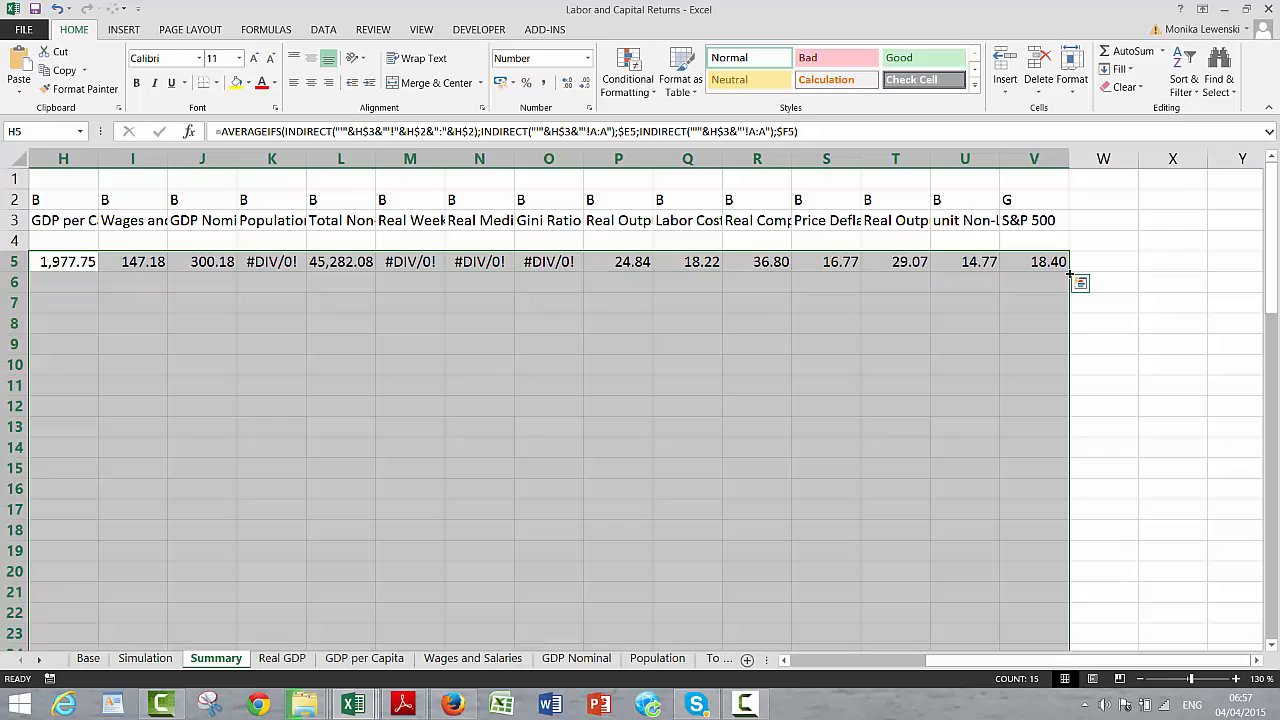
pyautogui.press('Down')
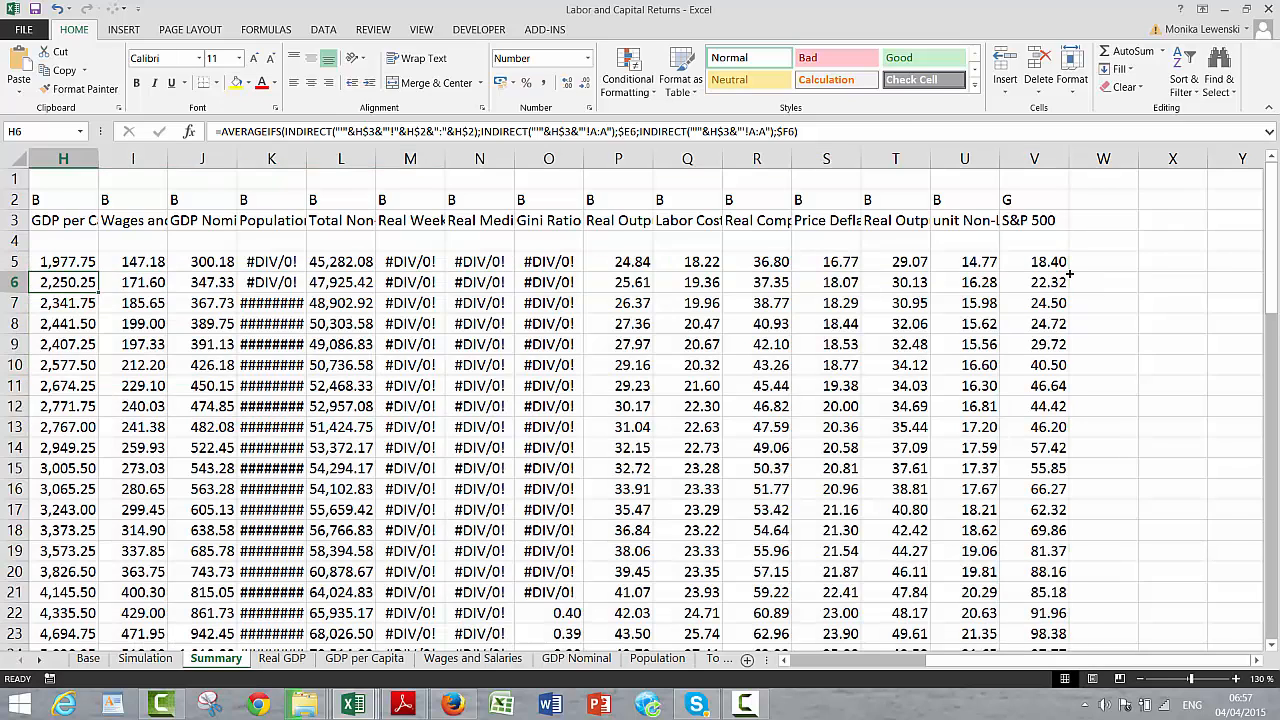
# Step: Widen the Population column K to fit its values
pyautogui.press('Left')
pyautogui.press('Left')
pyautogui.press('Left')
pyautogui.press('Left')
pyautogui.press('Left')
pyautogui.press('Left')
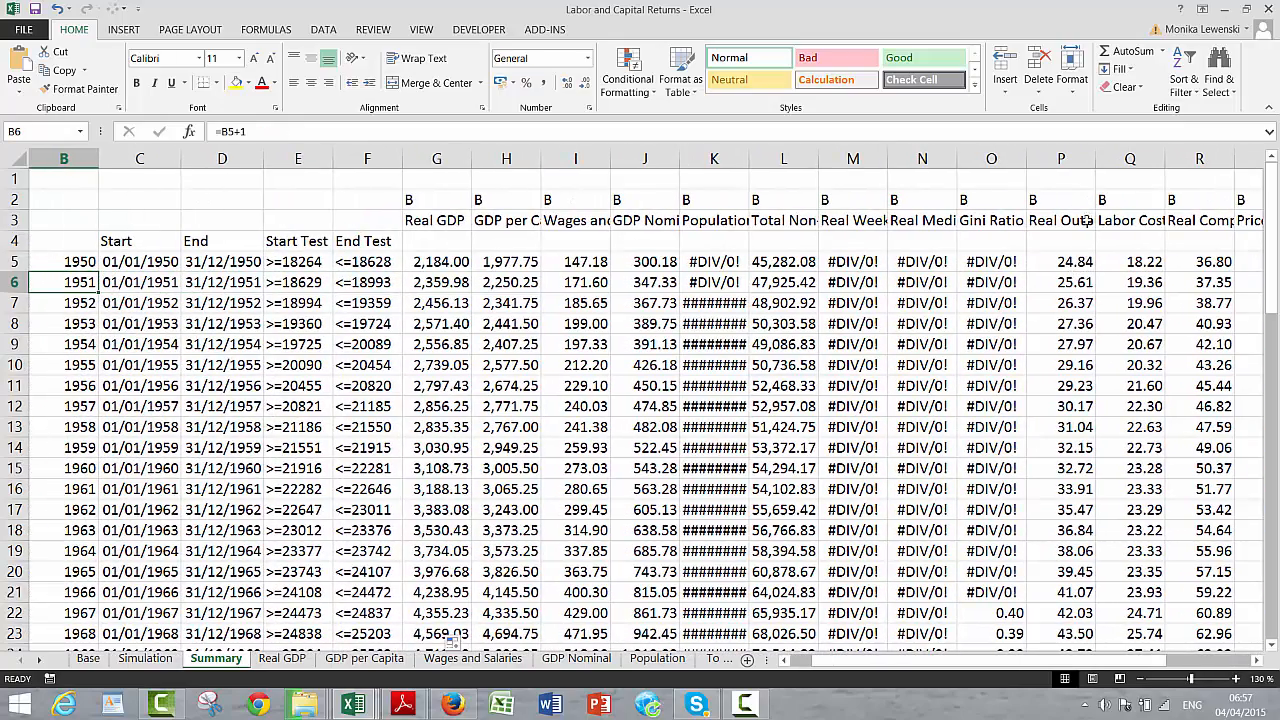
pyautogui.click(747, 159)
pyautogui.moveTo(747, 159); pyautogui.dragTo(758, 162)
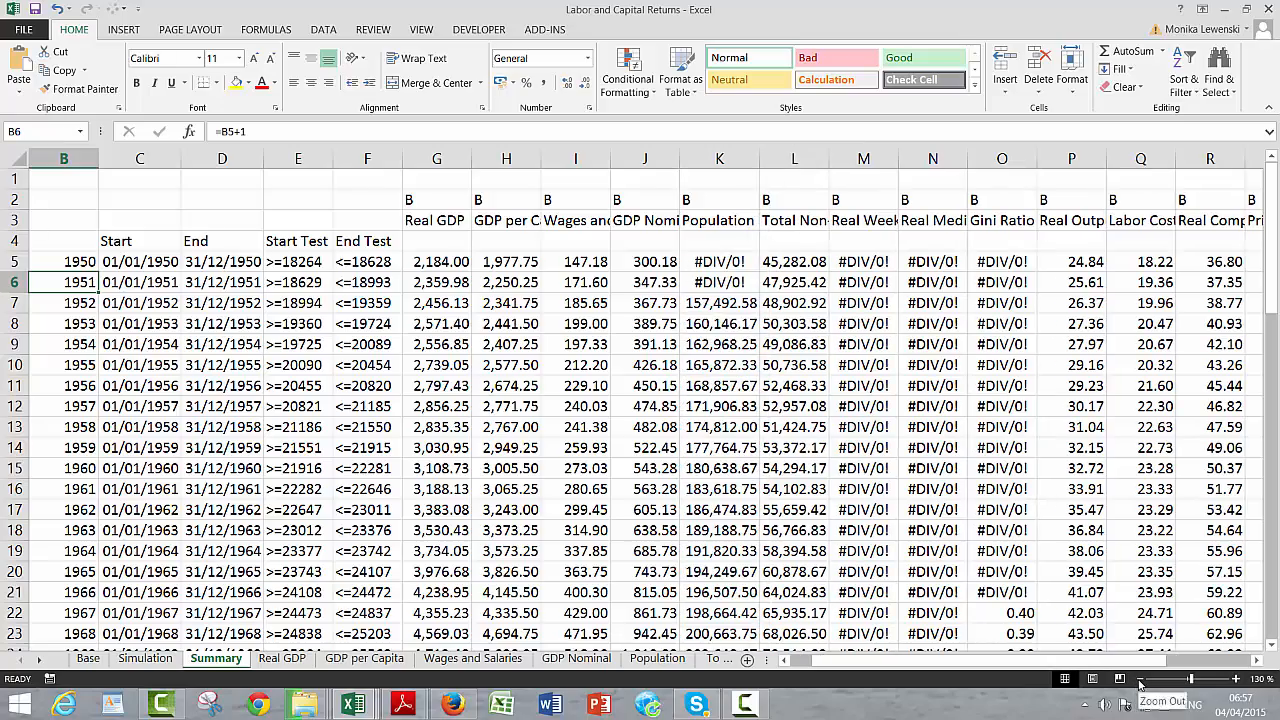
# Step: Review the yearly averages in the Summary table across all data columns and years
pyautogui.click(1140, 680)
pyautogui.click(1140, 680)
pyautogui.click(1140, 680)
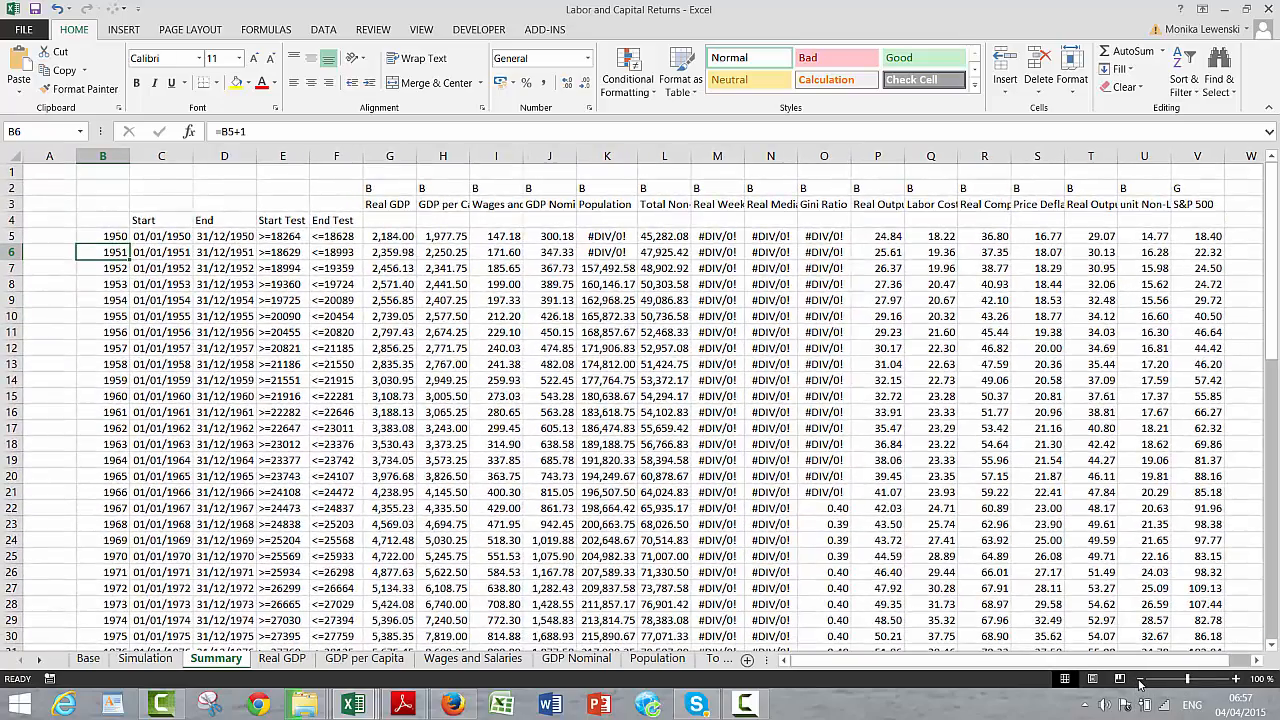
pyautogui.click(588, 492)
pyautogui.press('Left')
pyautogui.press('Left')
pyautogui.press('Left')
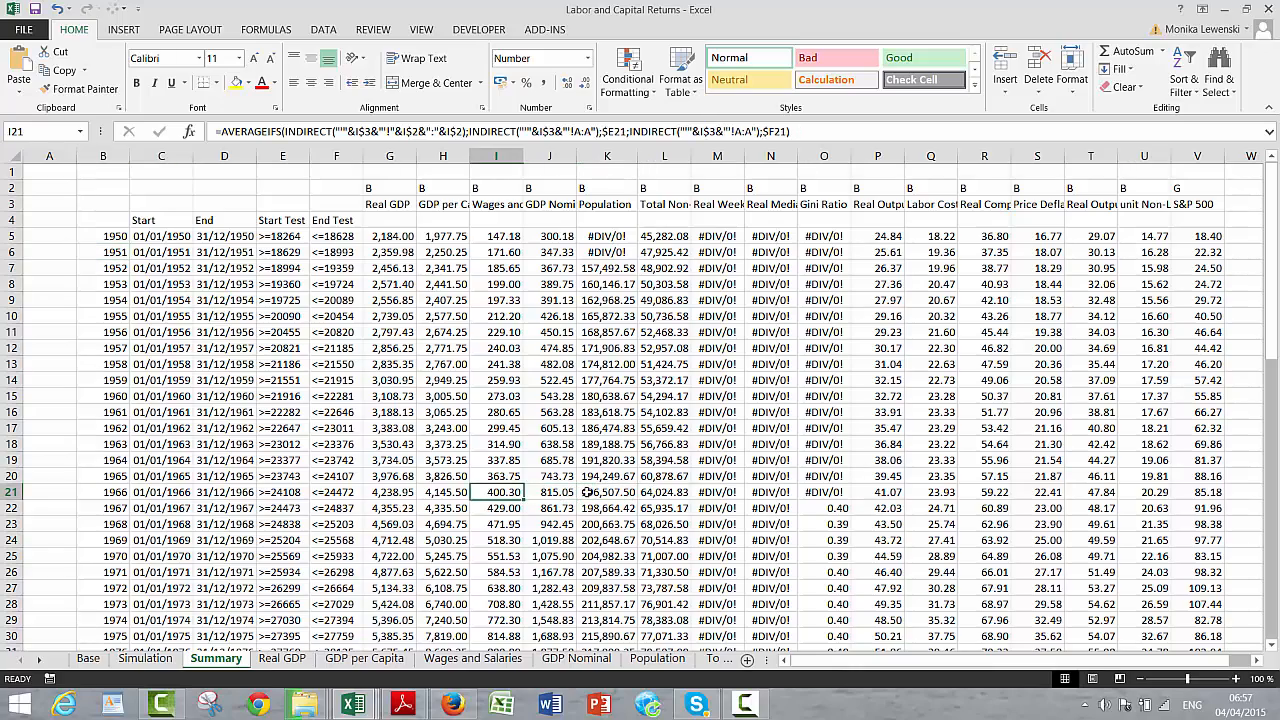
pyautogui.press('Right')
pyautogui.press('Right')
pyautogui.press('Right')
pyautogui.press('Right')
pyautogui.press('Right')
pyautogui.press('Right')
pyautogui.press('Right')
pyautogui.press('Right')
pyautogui.press('Right')
pyautogui.press('Right')
pyautogui.press('Right')
pyautogui.press('Right')
pyautogui.press('Right')
pyautogui.press('Right')
pyautogui.press('Right')
pyautogui.press('Right')
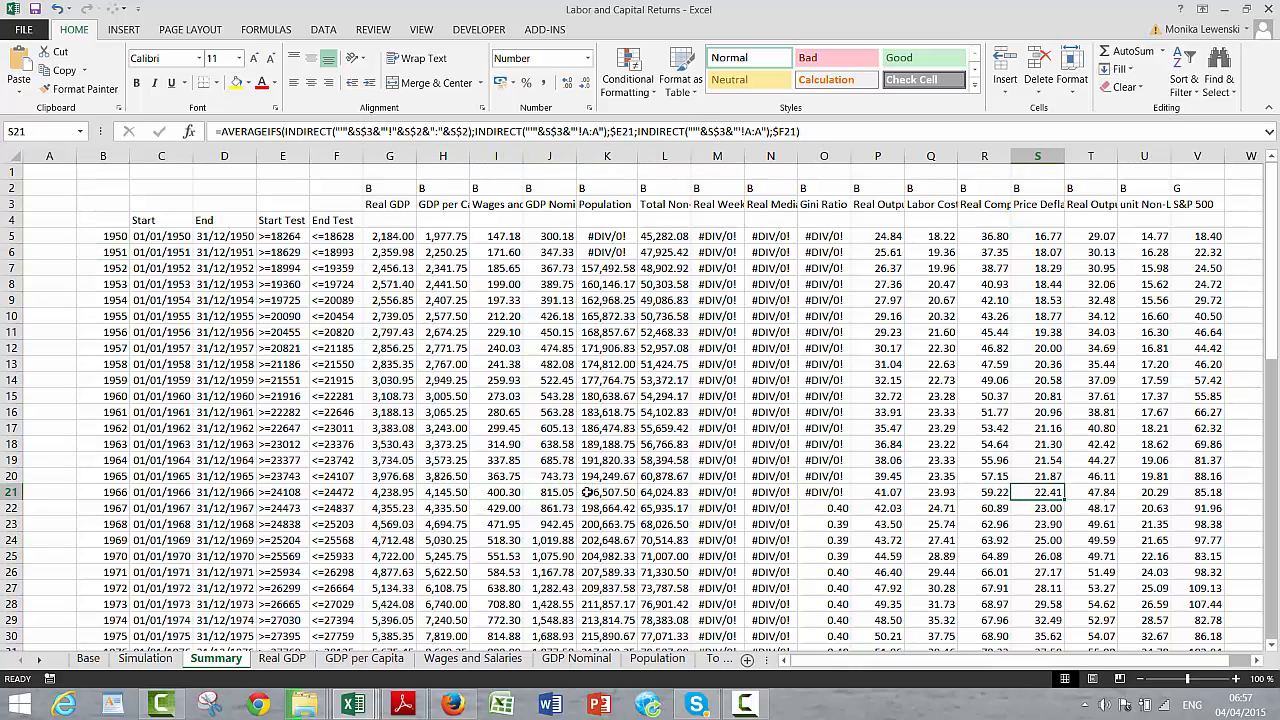
pyautogui.press('Left')
pyautogui.press('Left')
pyautogui.press('Left')
pyautogui.press('Left')
pyautogui.press('Left')
pyautogui.press('Left')
pyautogui.press('Left')
pyautogui.press('Left')
pyautogui.press('Left')
pyautogui.press('Left')
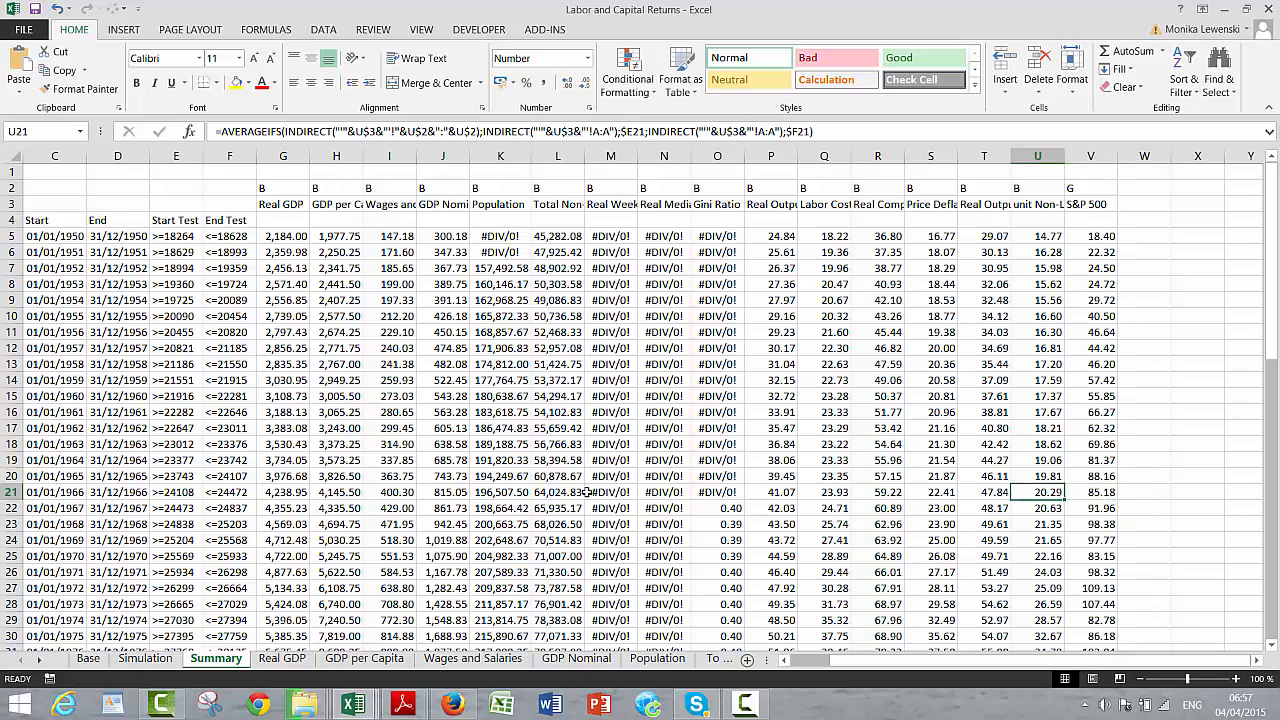
pyautogui.press('Home')
pyautogui.press('Down')
pyautogui.press('Down')
pyautogui.press('Down')
pyautogui.press('Down')
pyautogui.press('Down')
pyautogui.press('Down')
pyautogui.press('Down')
pyautogui.press('Down')
pyautogui.press('Down')
pyautogui.press('Down')
pyautogui.press('Down')
pyautogui.press('Down')
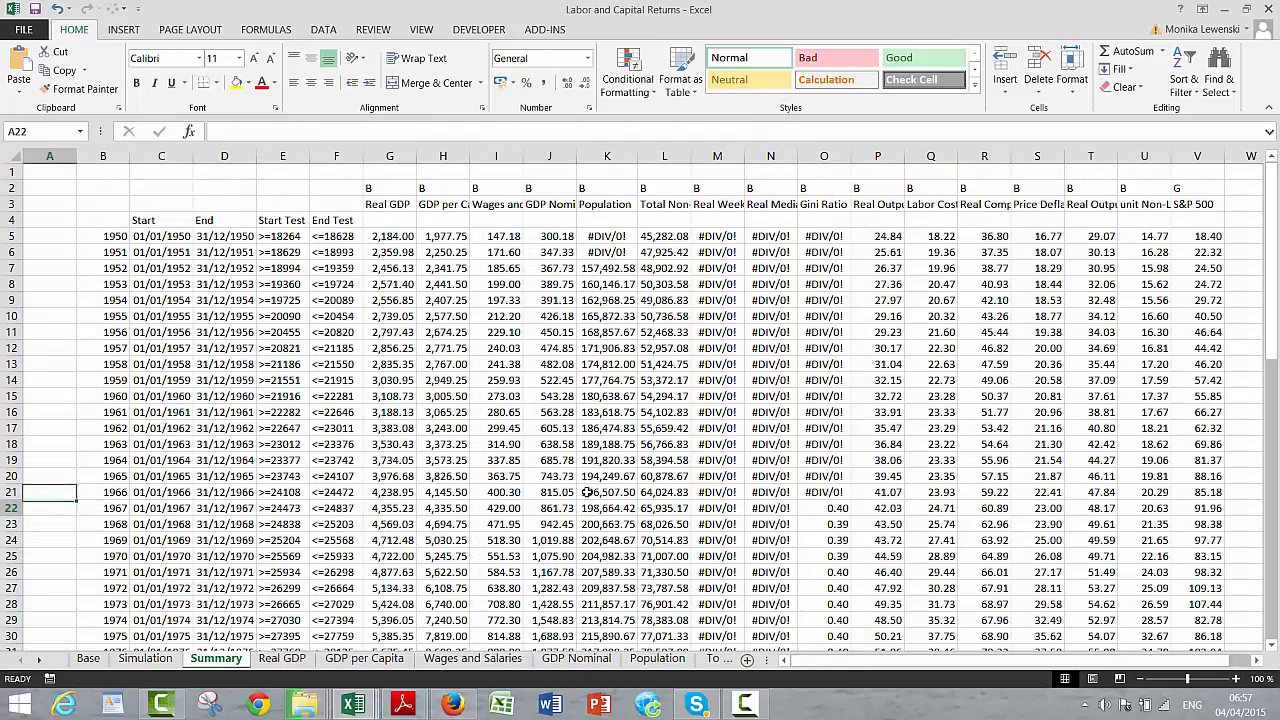
# Step: Check the averages in every Summary row down to 2014, then return to the earliest years at the start of the table
pyautogui.press('Down')
pyautogui.press('Down')
pyautogui.press('Down')
pyautogui.press('Down')
pyautogui.press('Down')
pyautogui.press('Down')
pyautogui.press('Down')
pyautogui.press('Down')
pyautogui.press('Down')
pyautogui.press('Down')
pyautogui.press('Down')
pyautogui.press('Down')
pyautogui.press('Down')
pyautogui.press('Down')
pyautogui.press('Down')
pyautogui.press('Down')
pyautogui.press('Down')
pyautogui.press('Down')
pyautogui.press('Down')
pyautogui.press('Down')
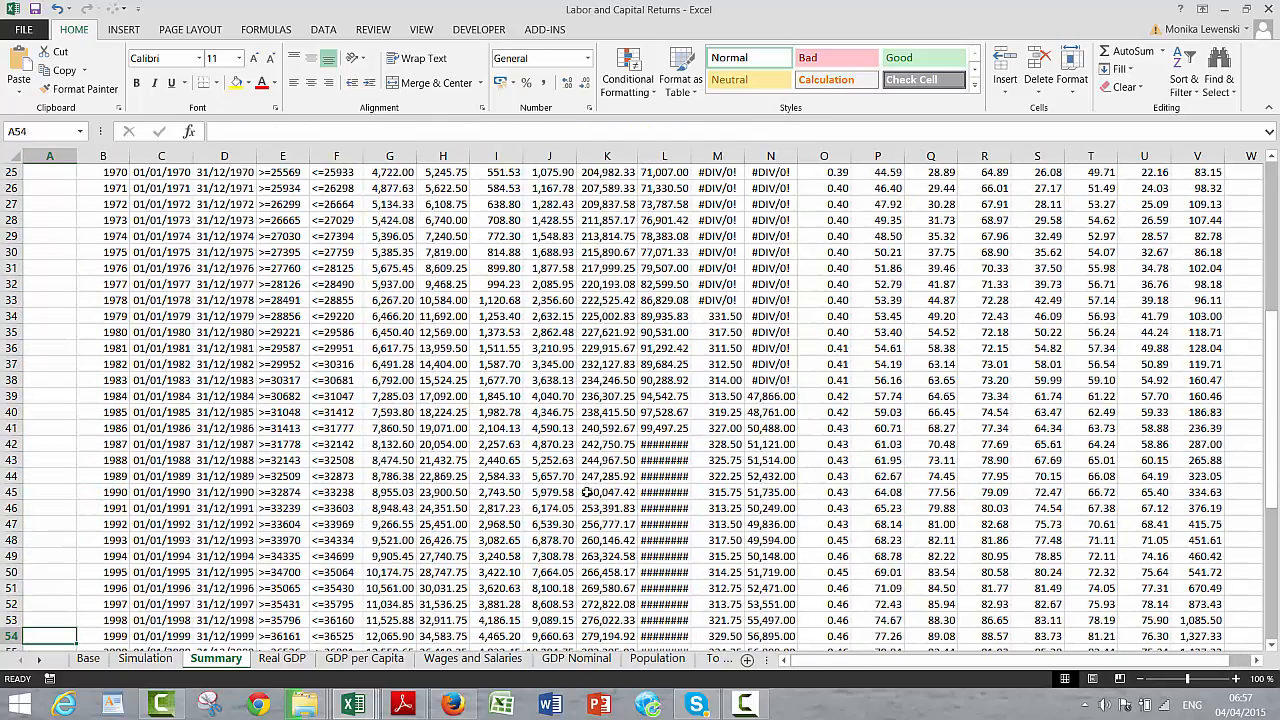
pyautogui.press('Down')
pyautogui.press('Down')
pyautogui.press('Down')
pyautogui.press('Down')
pyautogui.press('Down')
pyautogui.press('Down')
pyautogui.press('Down')
pyautogui.press('Down')
pyautogui.press('Down')
pyautogui.press('Down')
pyautogui.press('Down')
pyautogui.press('Down')
pyautogui.press('Down')
pyautogui.press('Down')
pyautogui.press('Down')
pyautogui.press('Down')
pyautogui.press('Down')
pyautogui.press('Down')
pyautogui.press('Down')
pyautogui.press('Down')
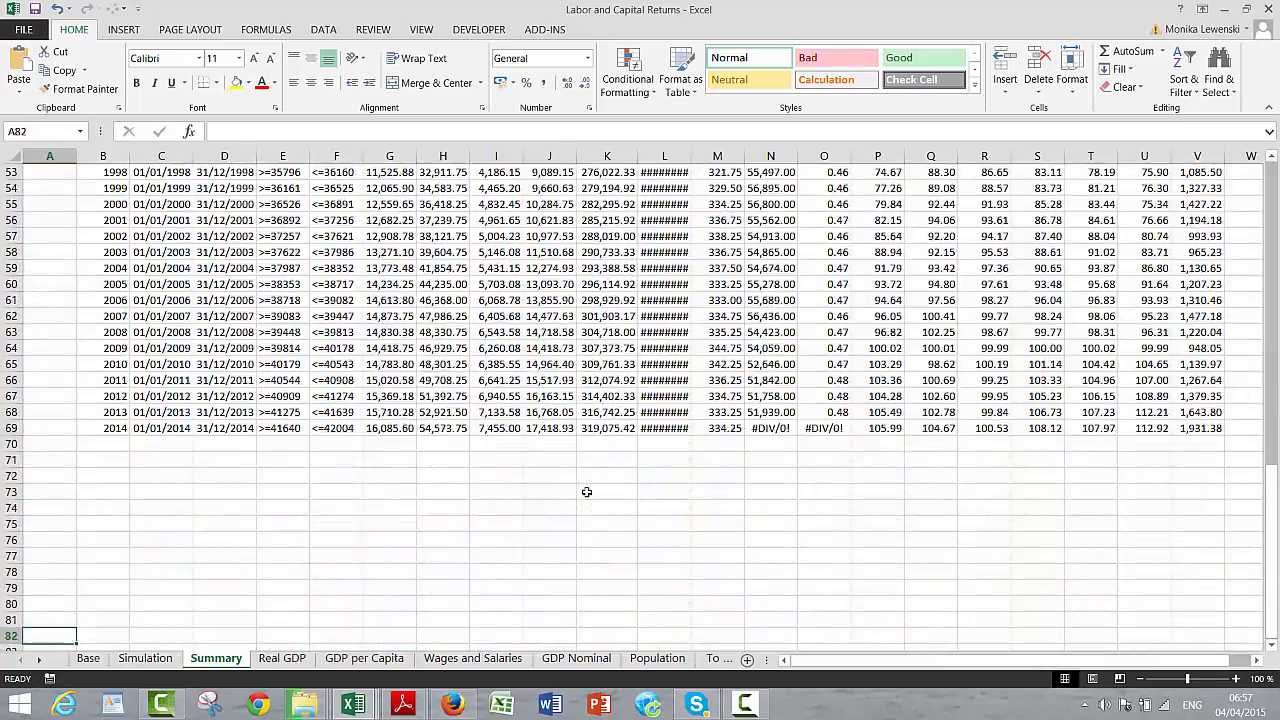
pyautogui.press('pageup')
pyautogui.press('pageup')
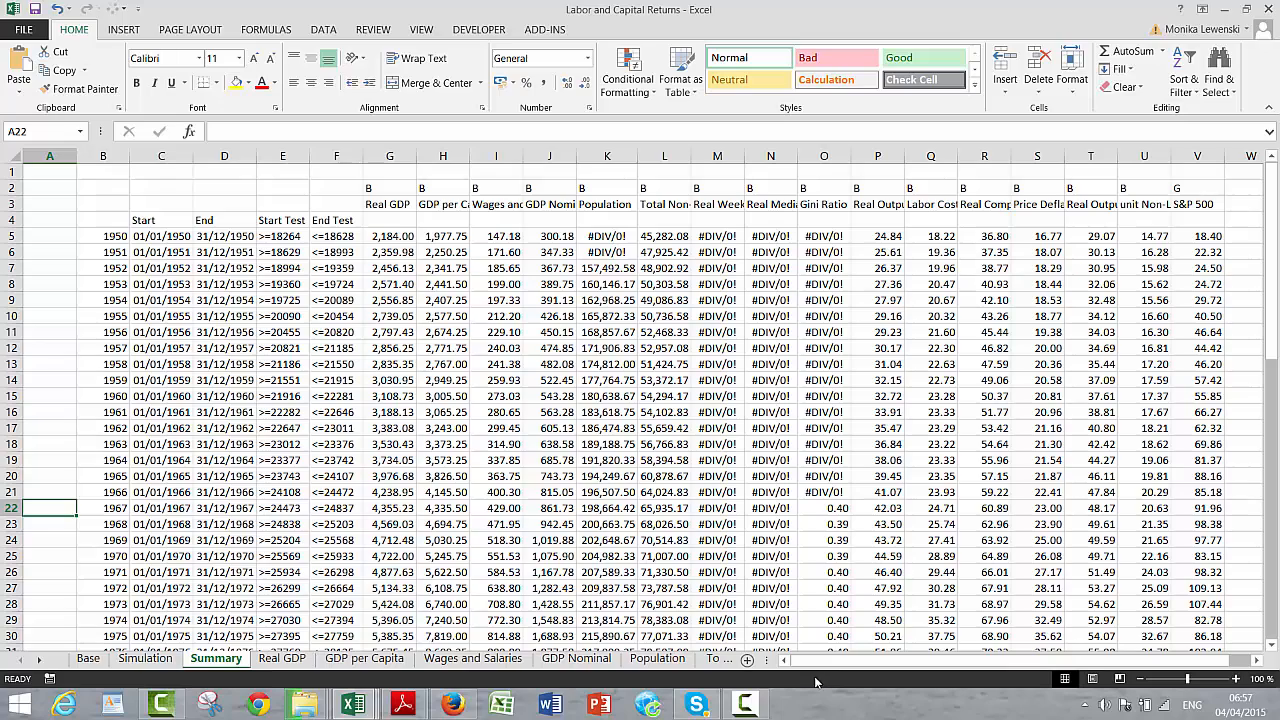
pyautogui.click(746, 704)
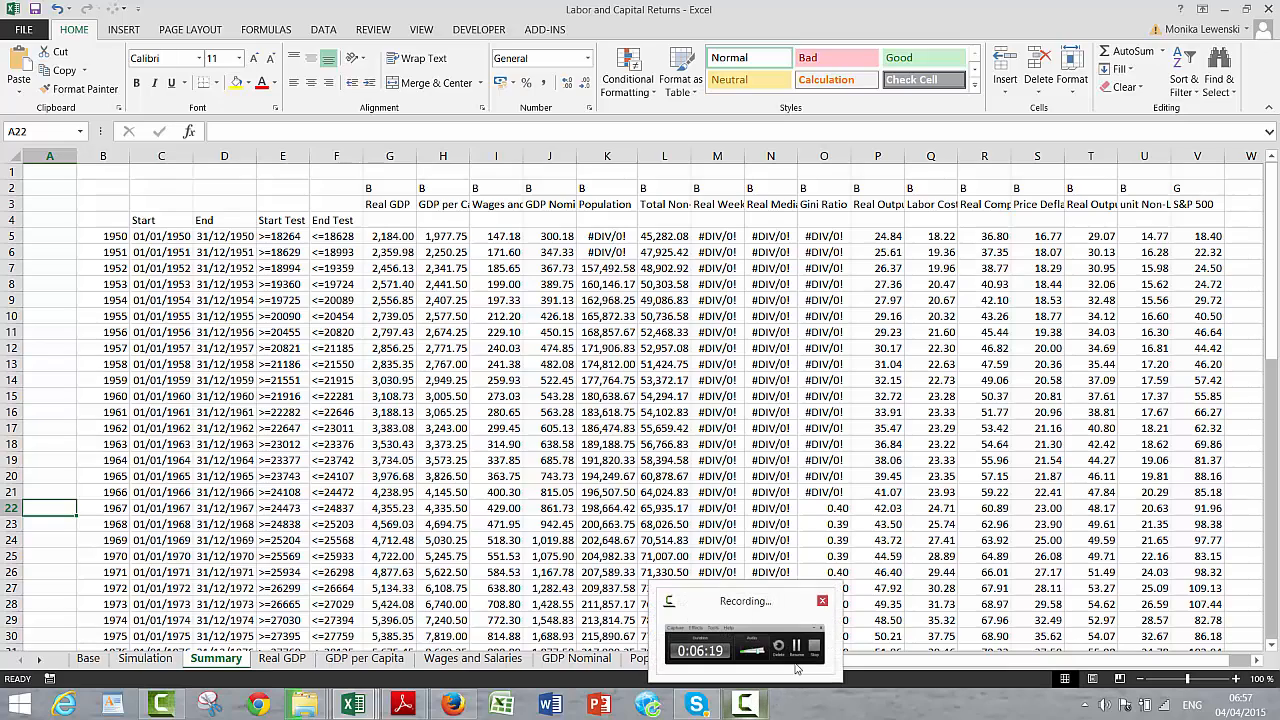
pyautogui.click(798, 648)
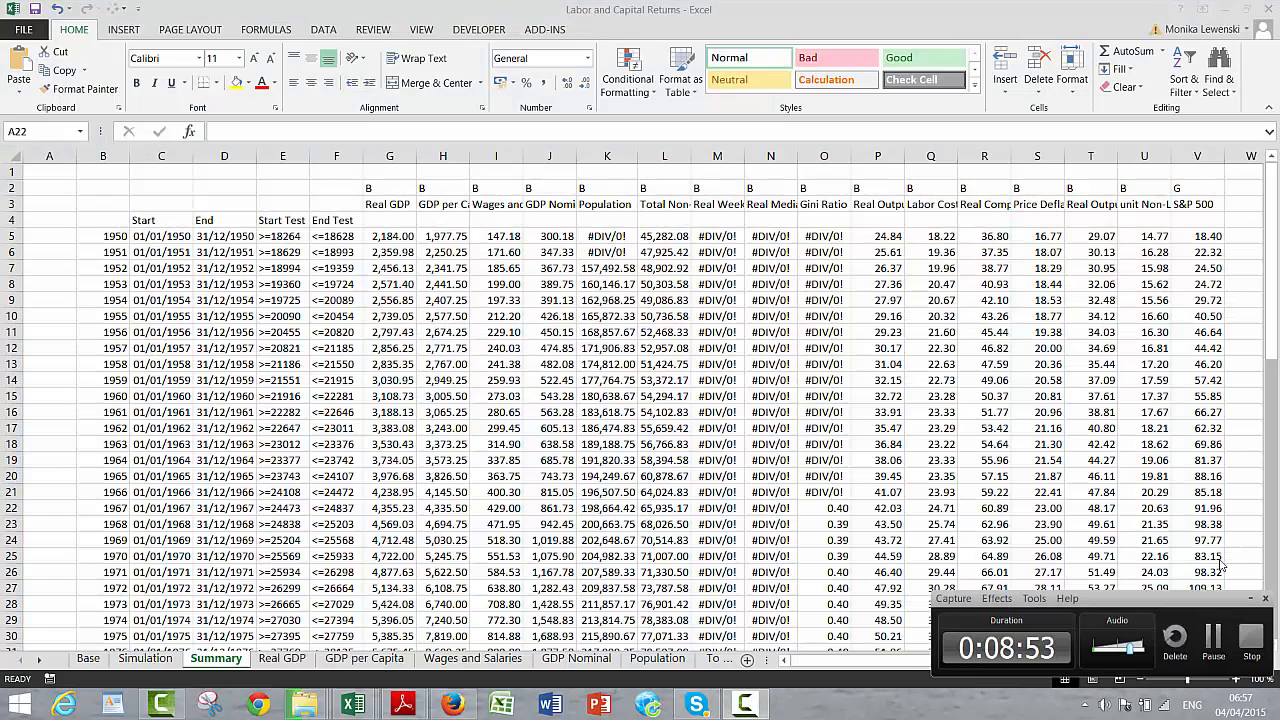